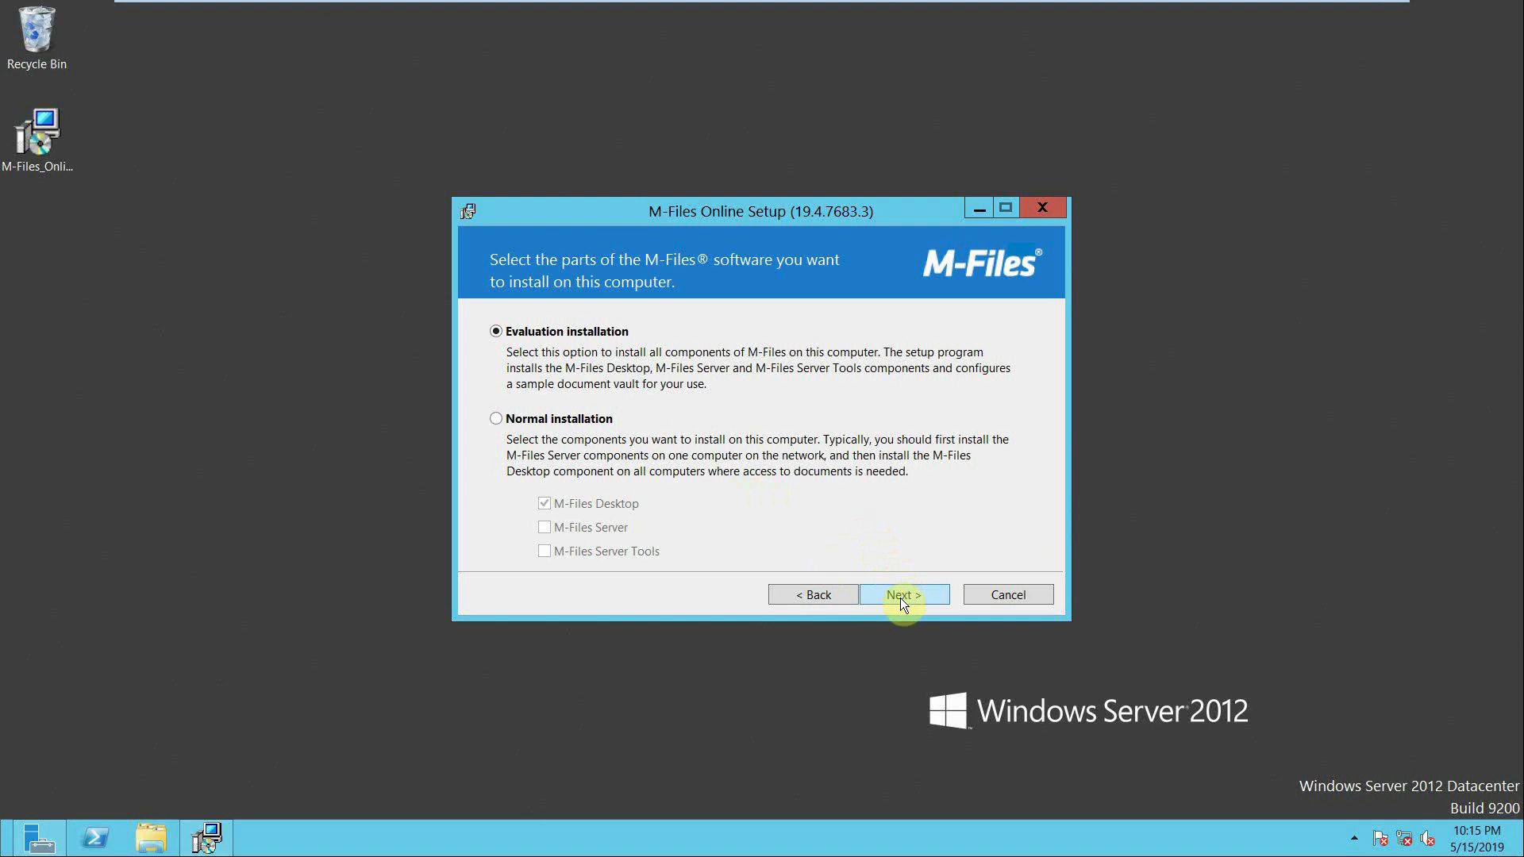
# - Install M-Files Online as an evaluation installation in C:\Program Files\M-Files\, allowing setup to open TCP port 2266, and finish with the Guided Tour enabled
pyautogui.click(900, 597)
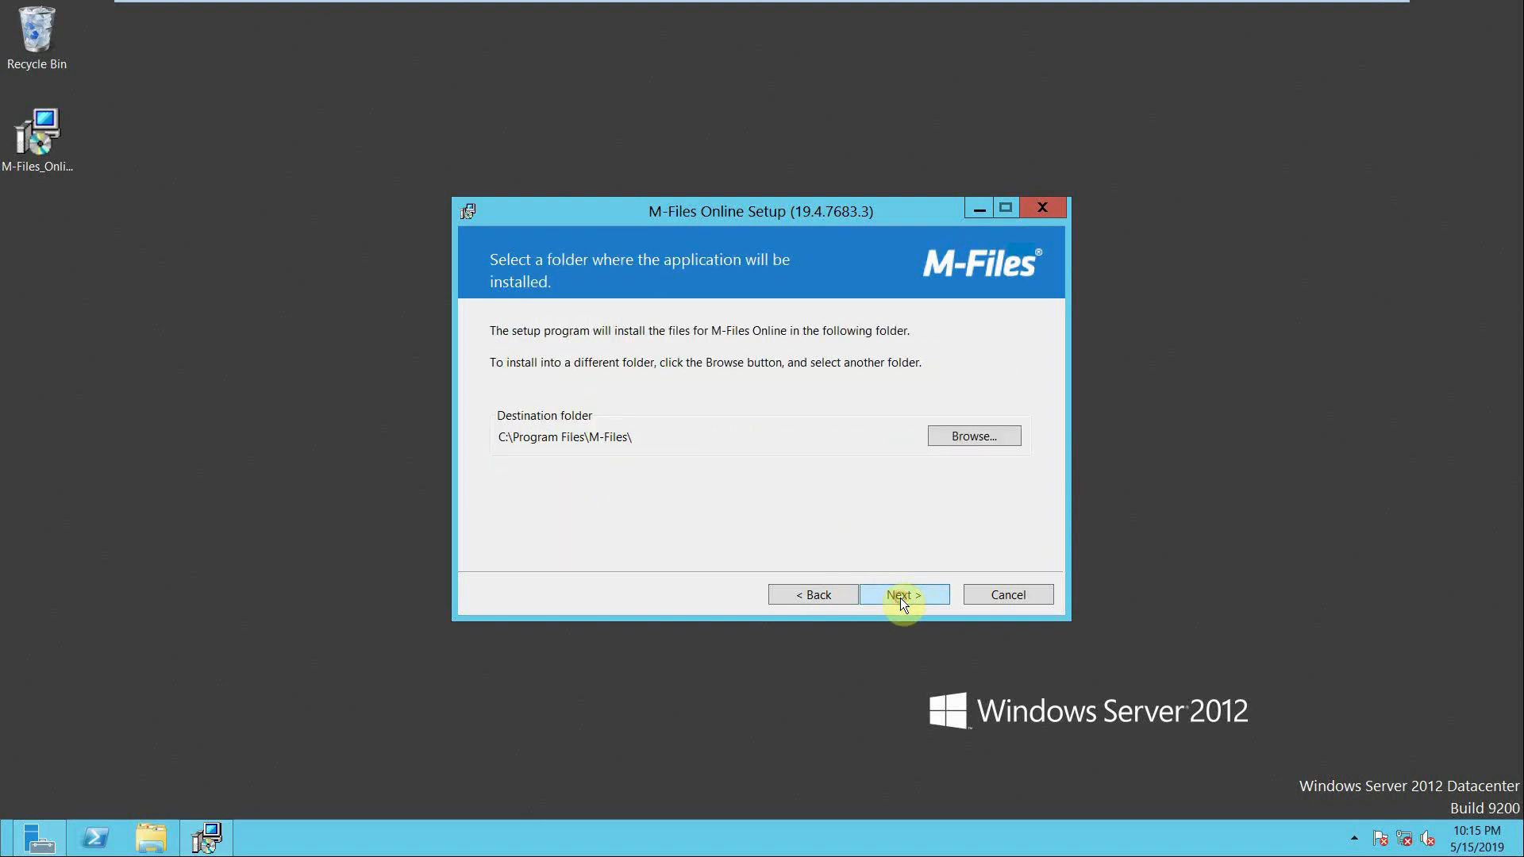
pyautogui.click(900, 597)
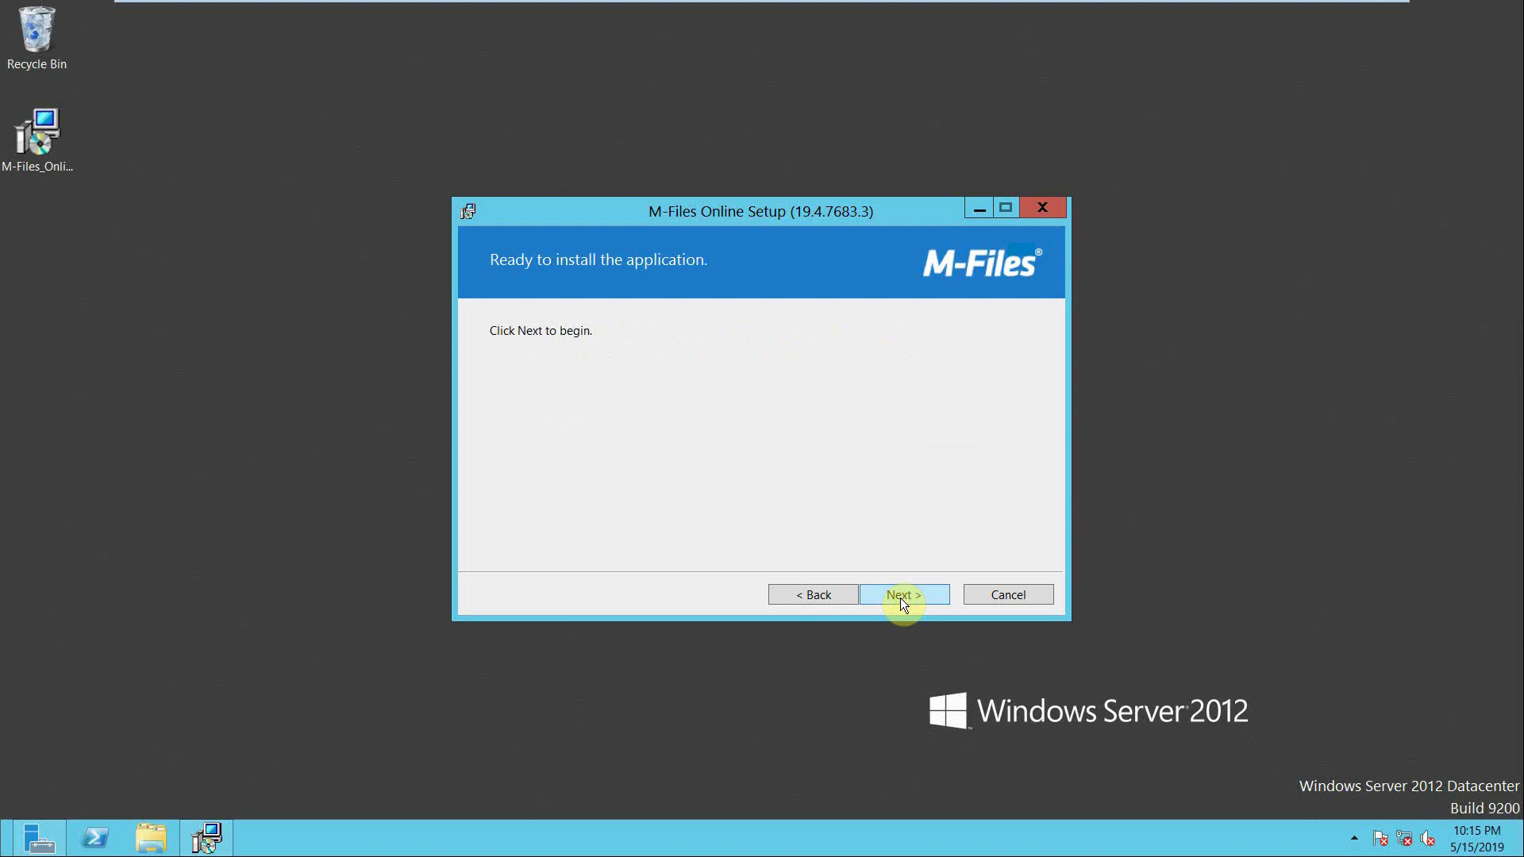
pyautogui.click(900, 598)
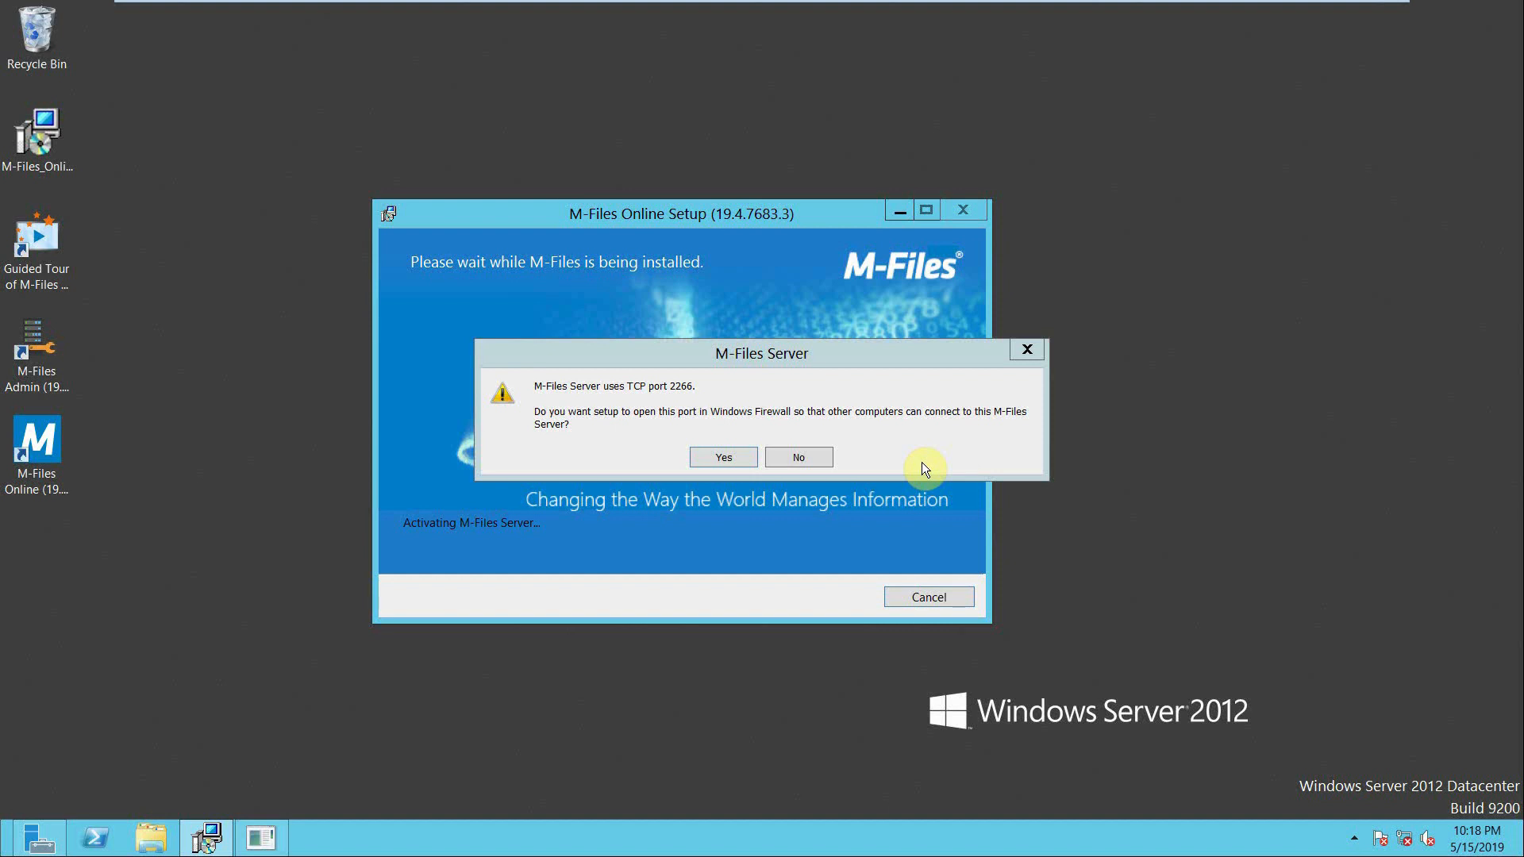
pyautogui.click(737, 464)
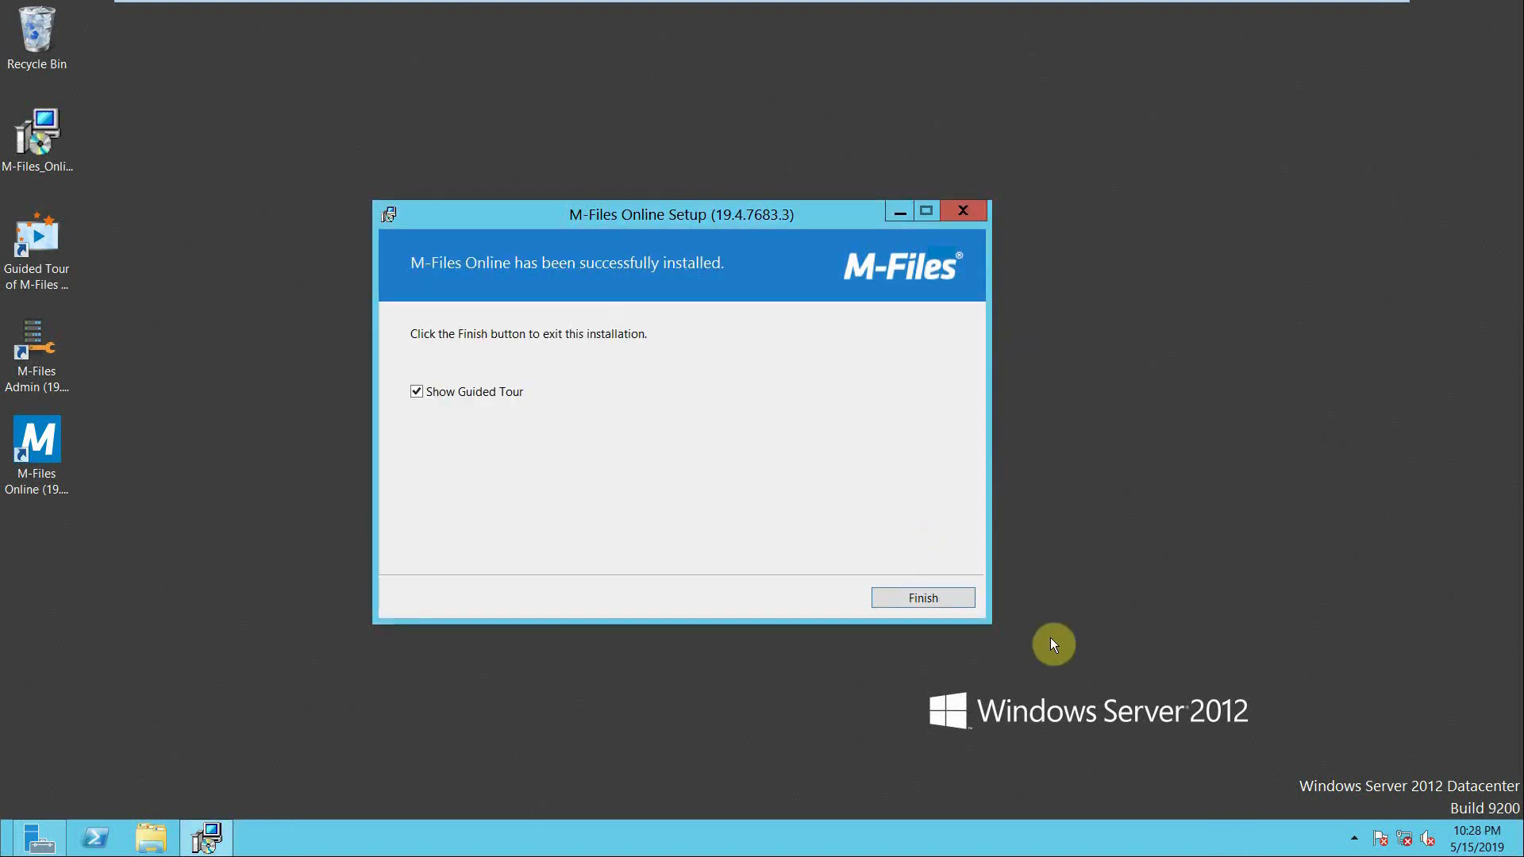
pyautogui.click(921, 597)
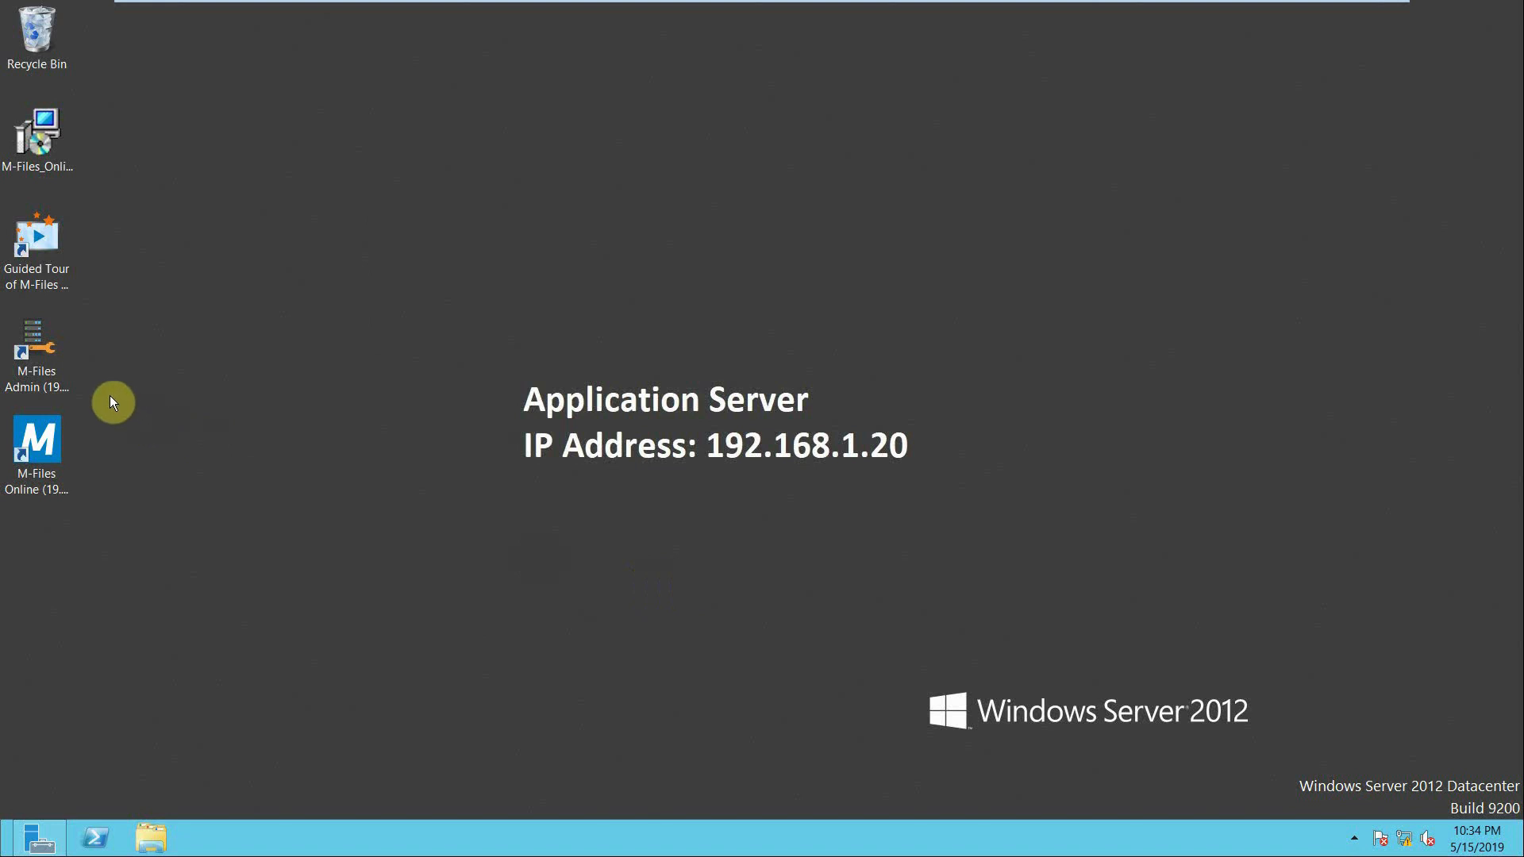
# - Open M-Files Admin and expand My Vault and Sample Vault under the Local Computer's document vaults
pyautogui.click(27, 362)
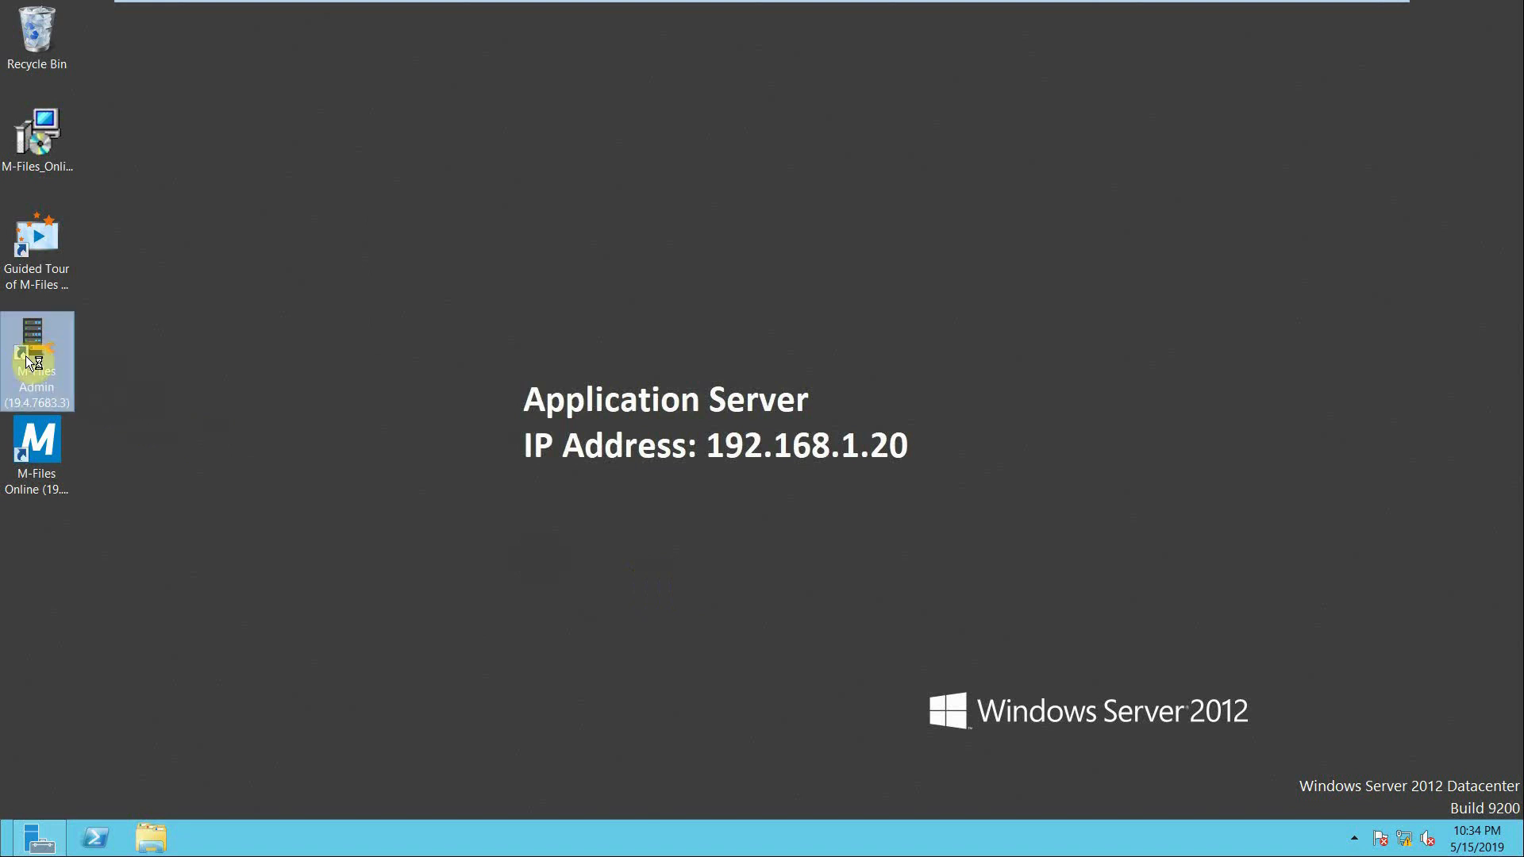
pyautogui.doubleClick(27, 361)
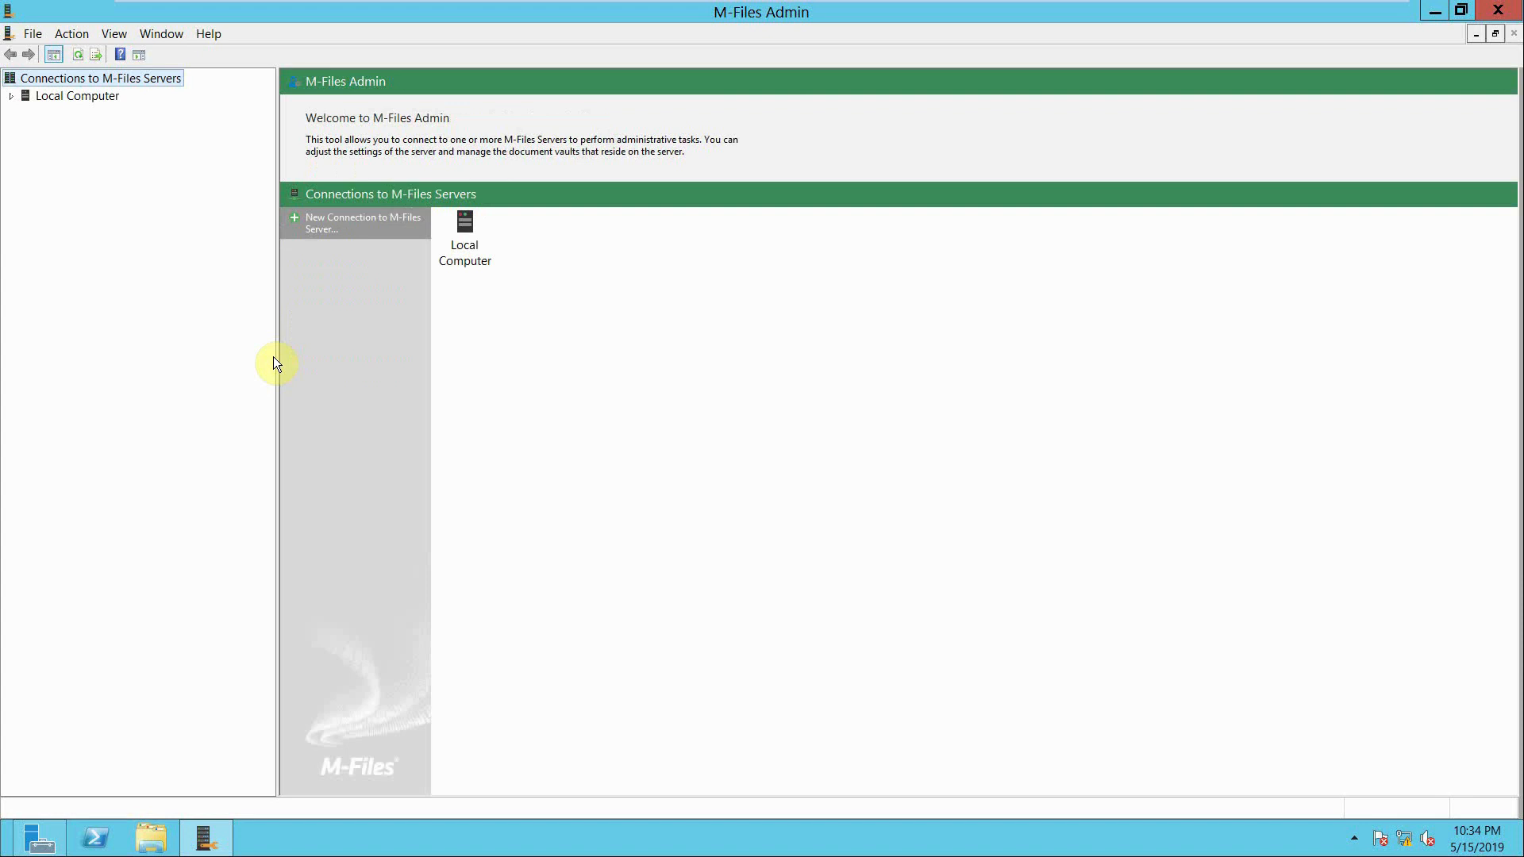
pyautogui.click(12, 96)
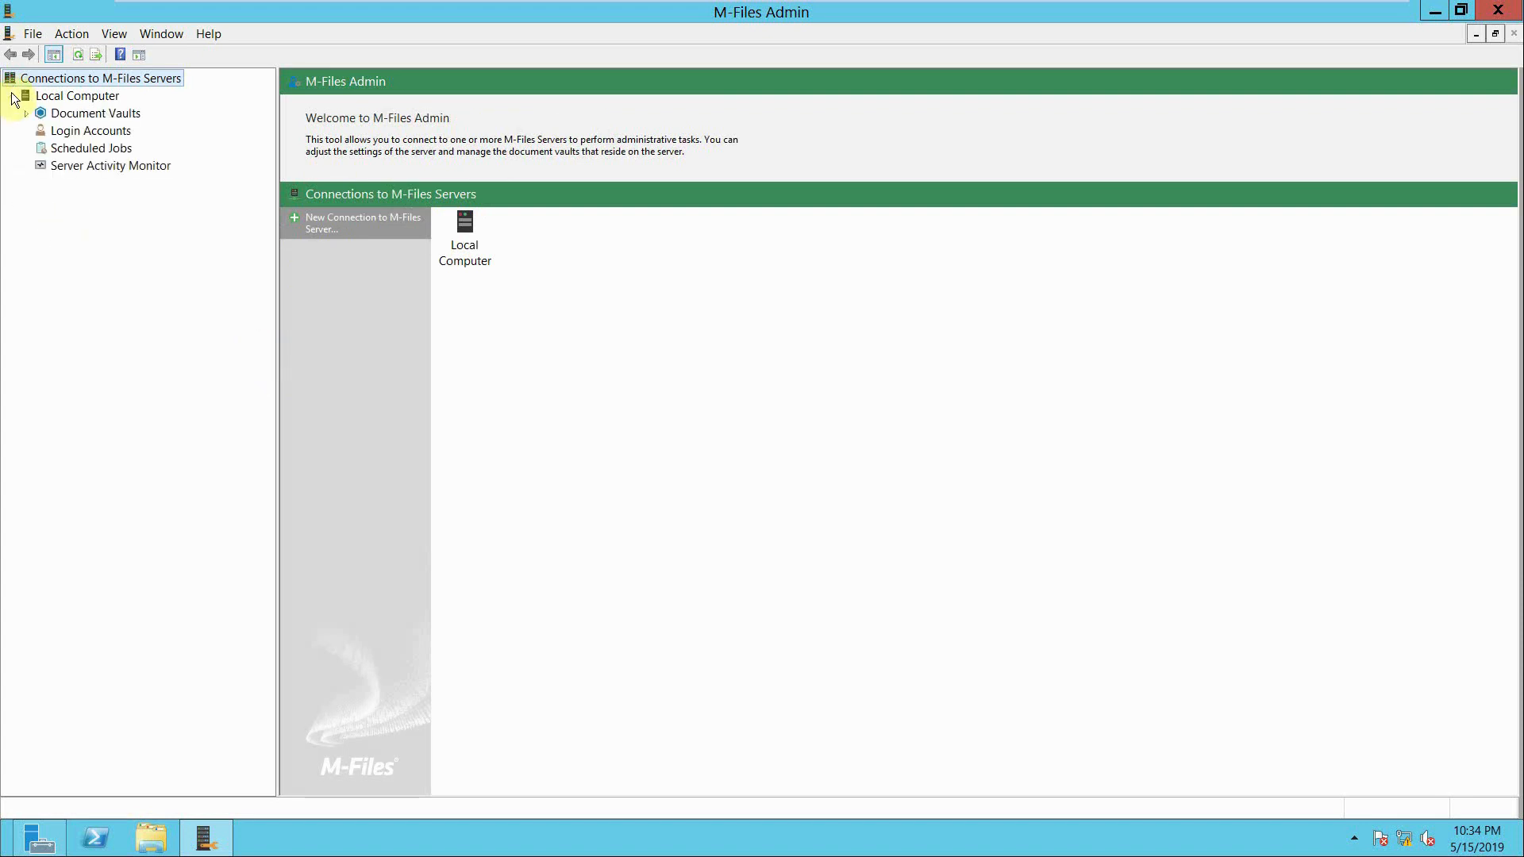
pyautogui.click(26, 114)
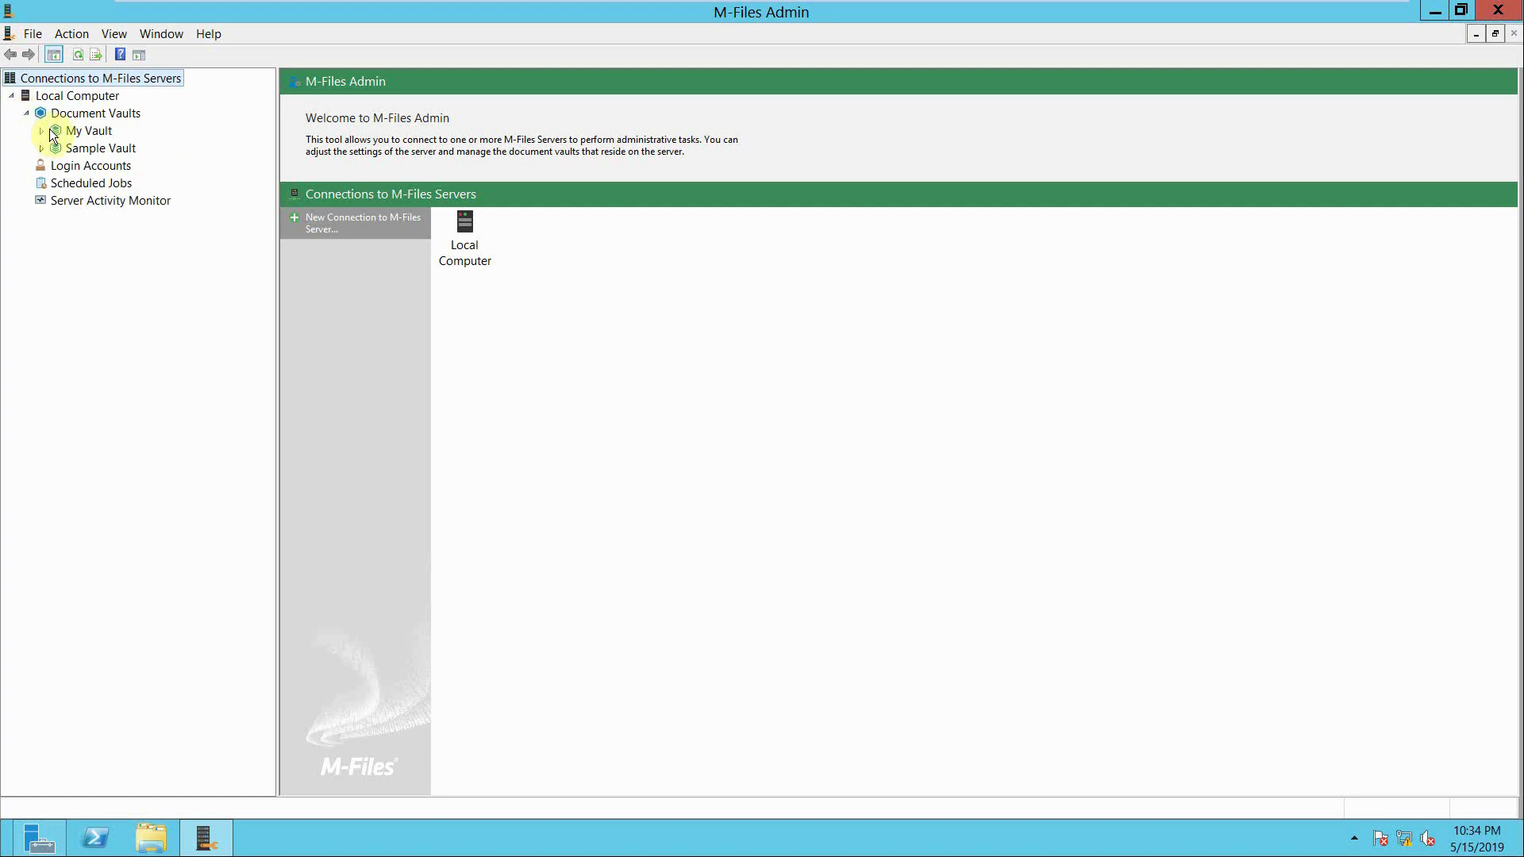
pyautogui.click(42, 131)
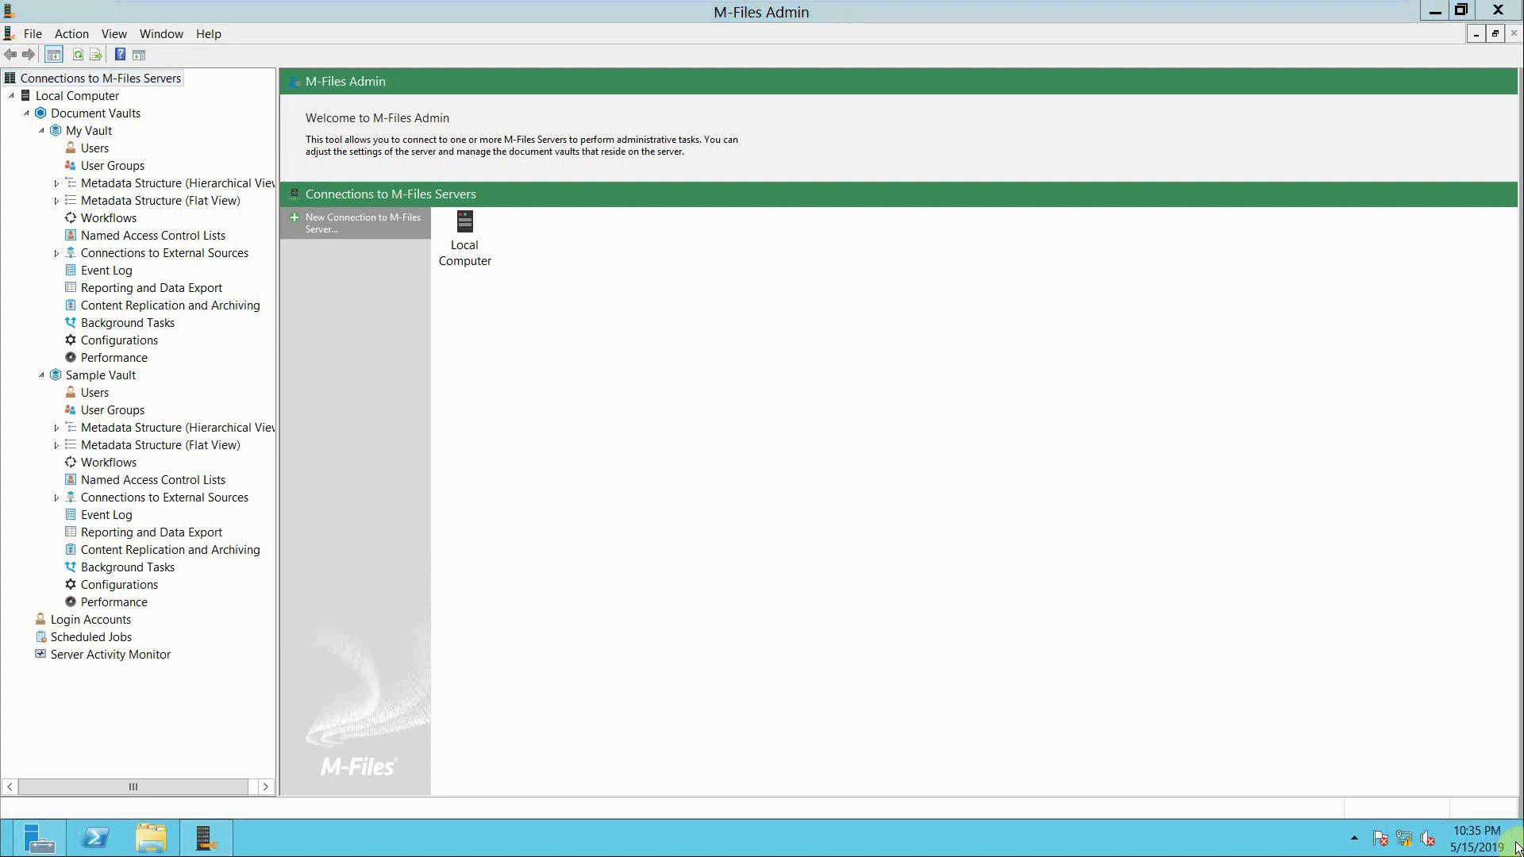
# - Return to the desktop, launch M-Files Online and open Sample Vault
pyautogui.click(1517, 843)
pyautogui.click(1517, 843)
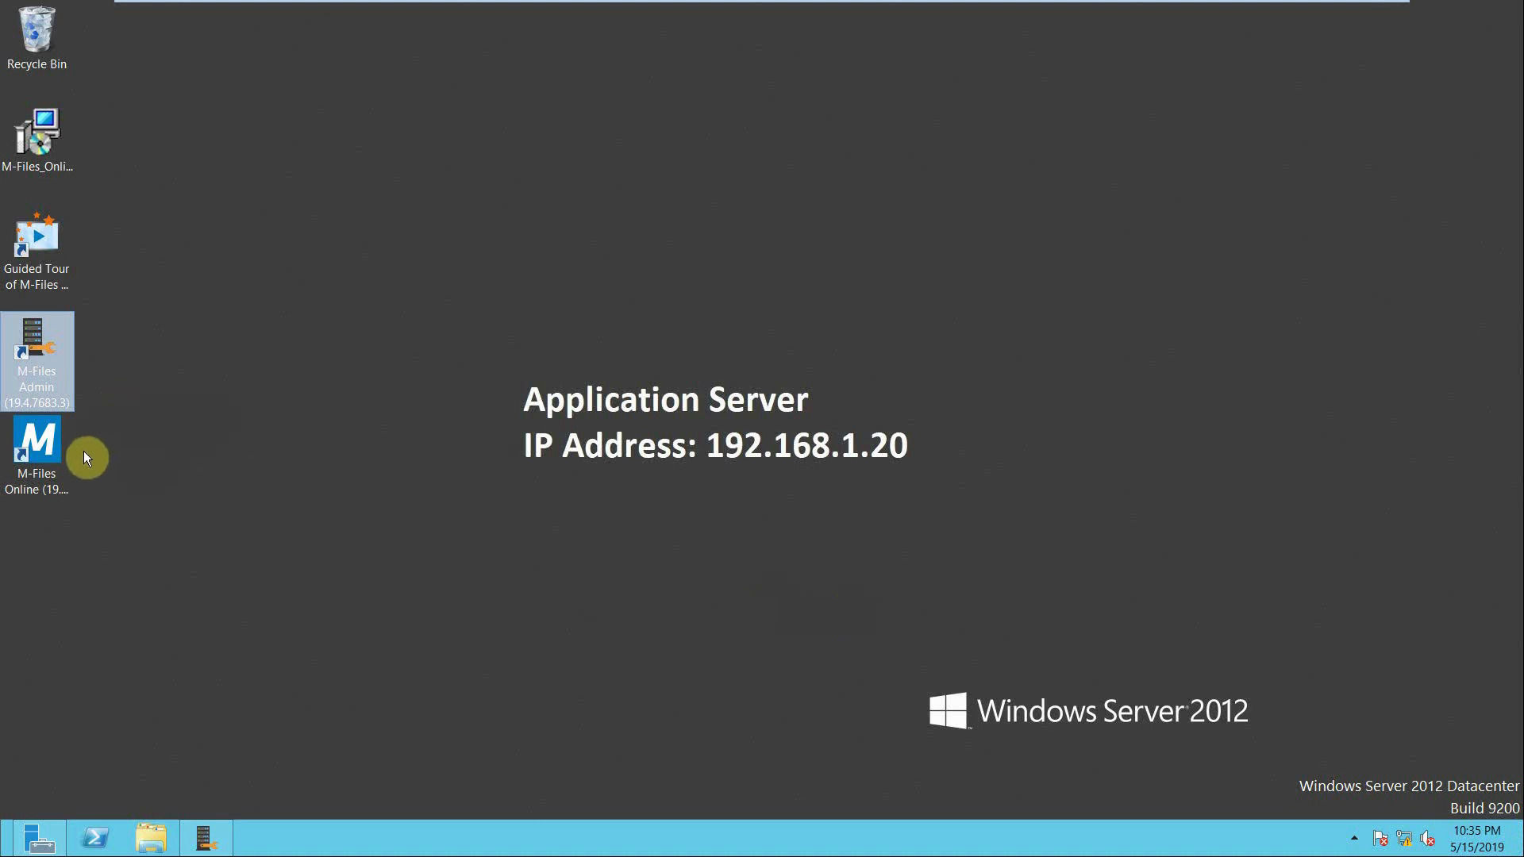
pyautogui.doubleClick(49, 441)
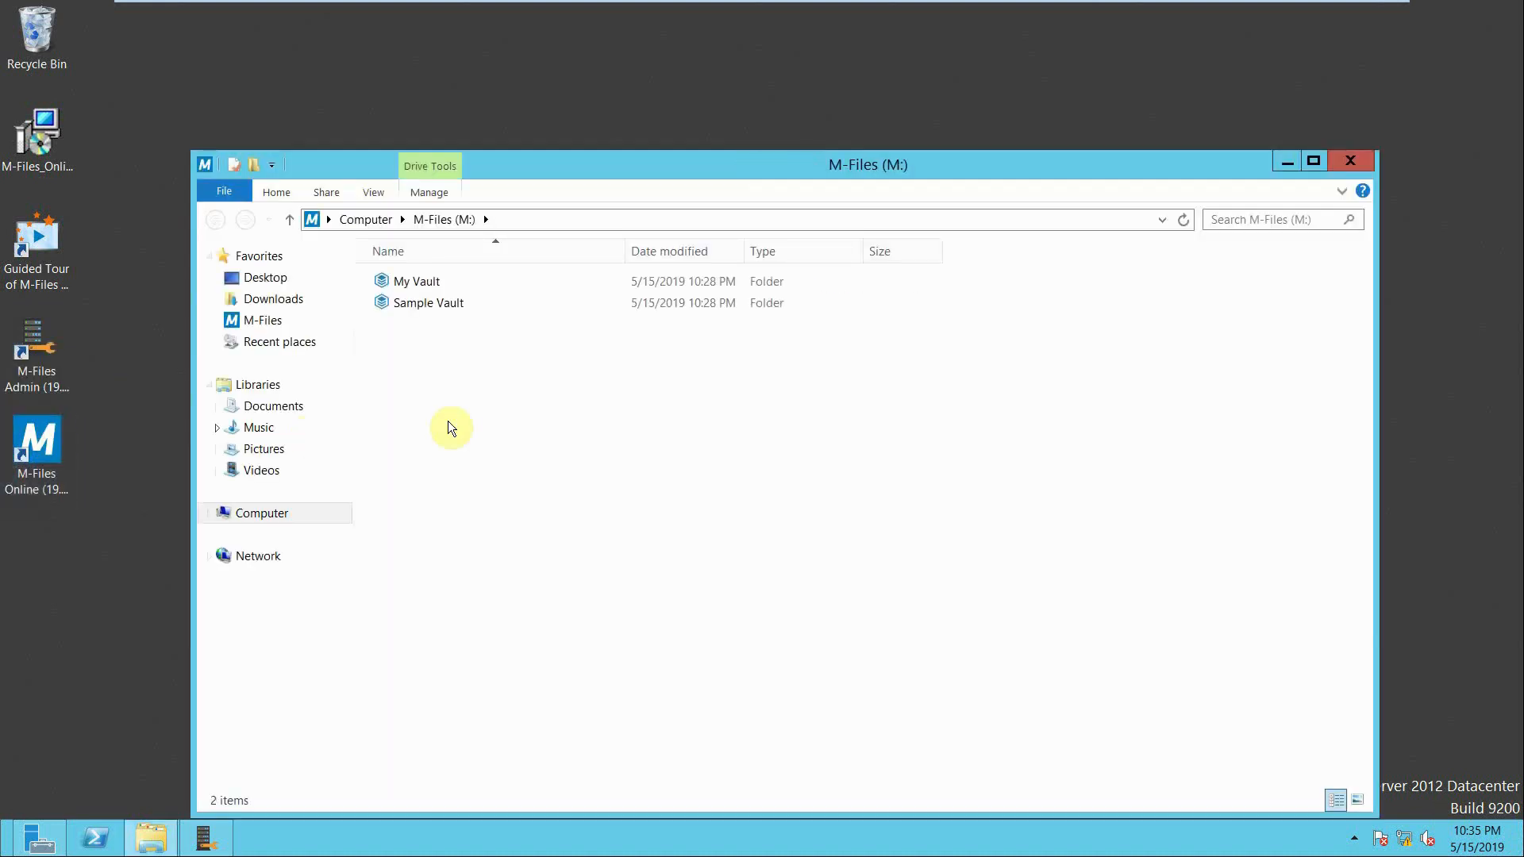
pyautogui.click(477, 305)
pyautogui.doubleClick(477, 304)
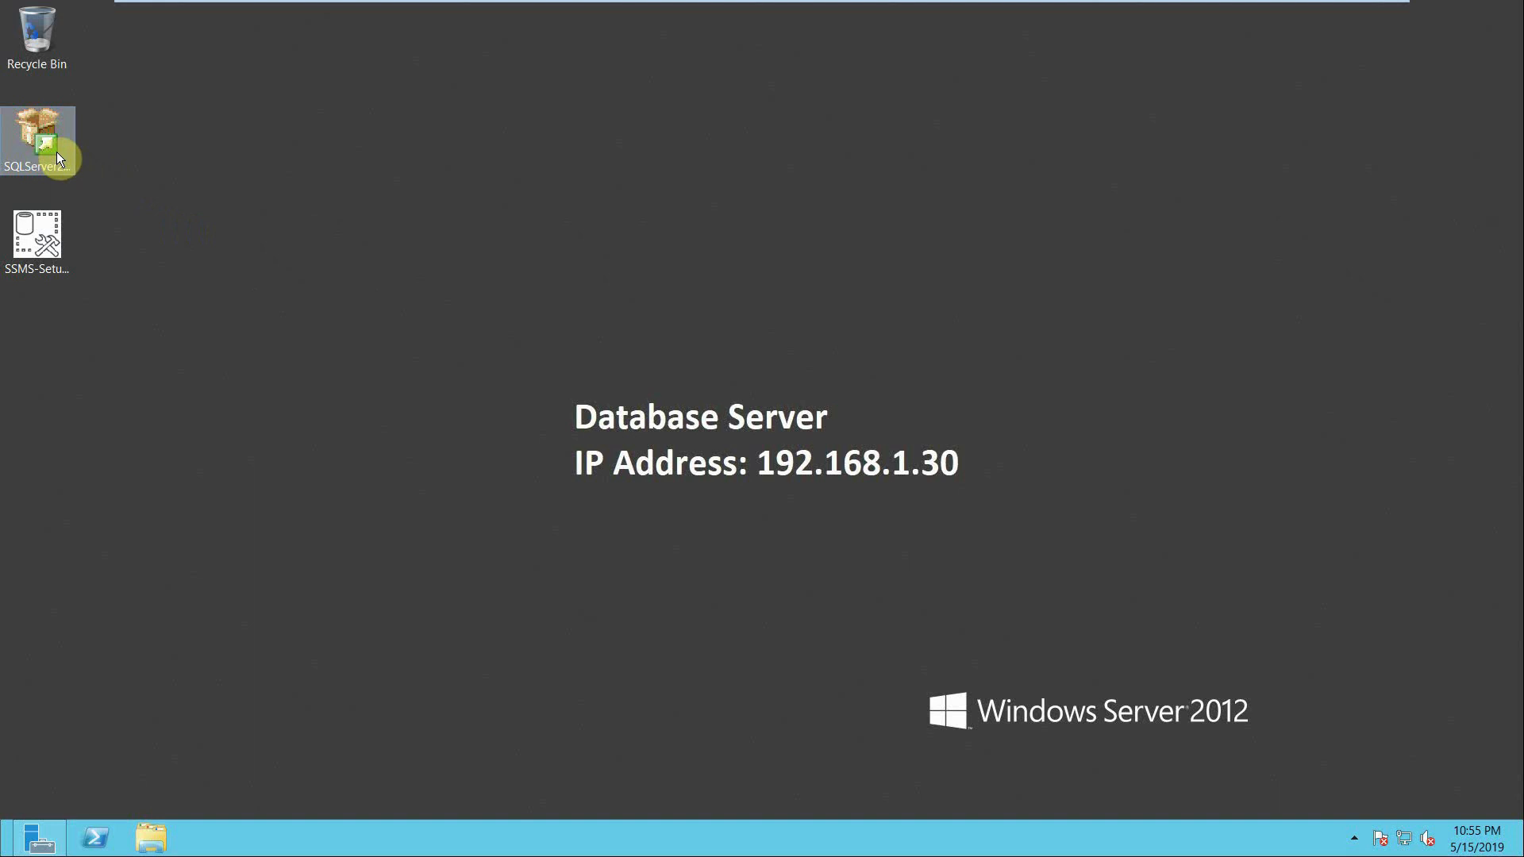
# - Run a Basic installation of SQL Server 2017 Developer Edition, accepting the license terms and installing to C:\Program Files\Microsoft SQL Server
pyautogui.doubleClick(56, 153)
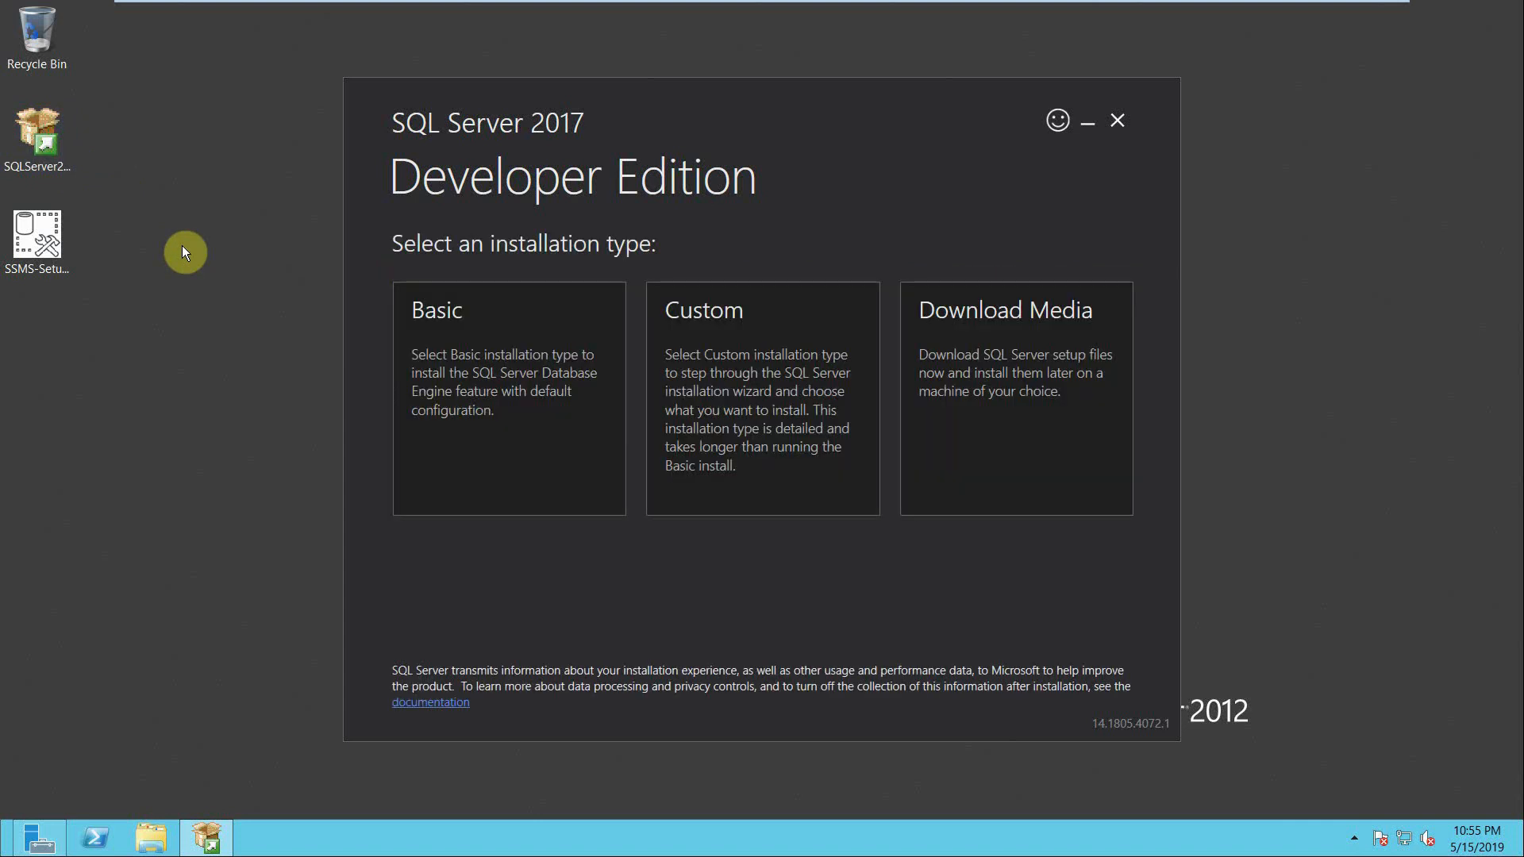
pyautogui.click(442, 444)
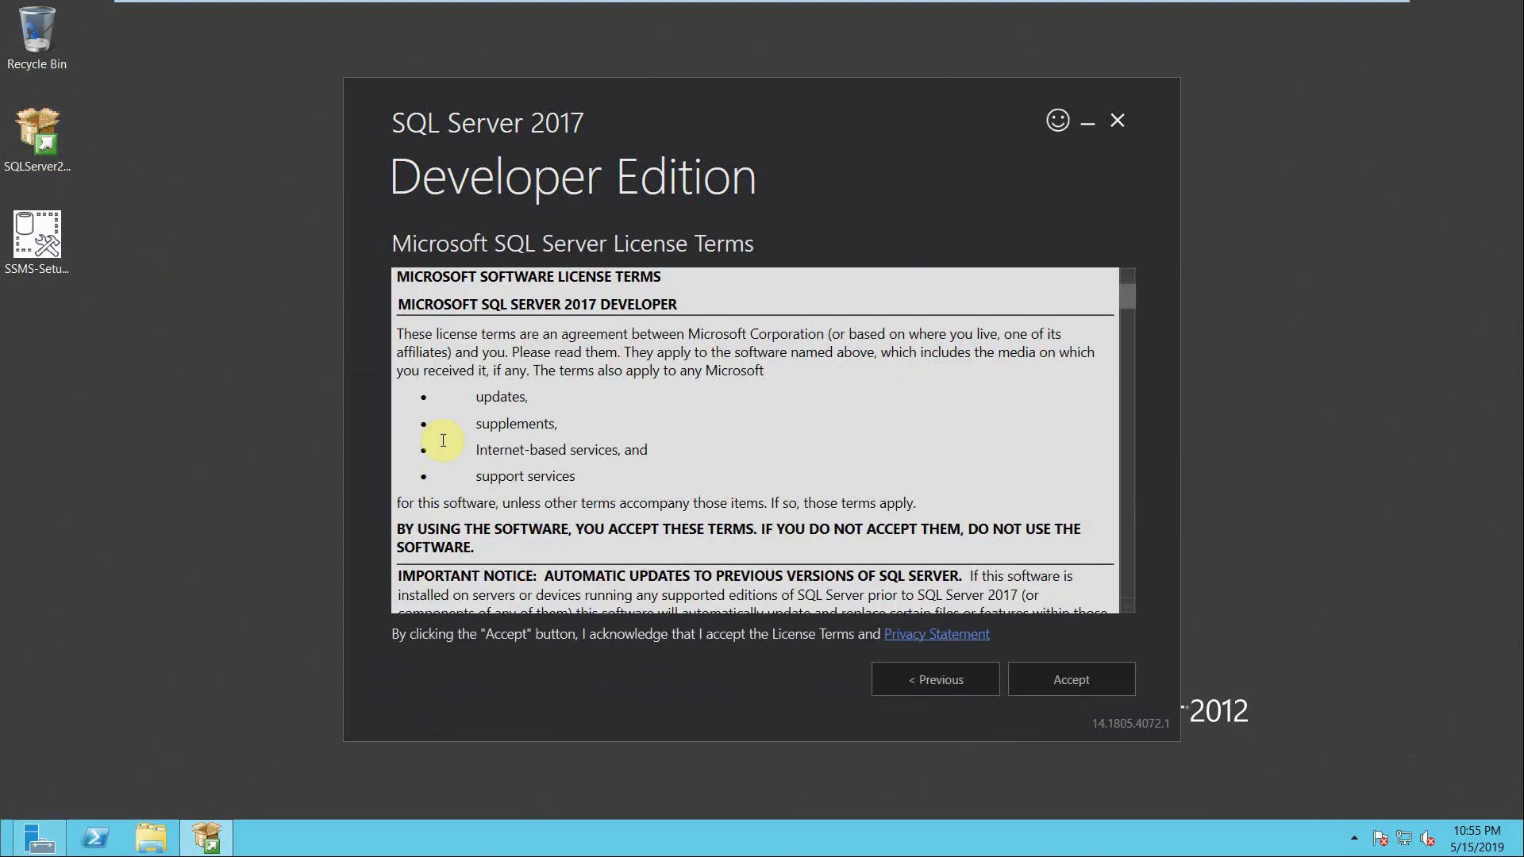
pyautogui.click(1040, 675)
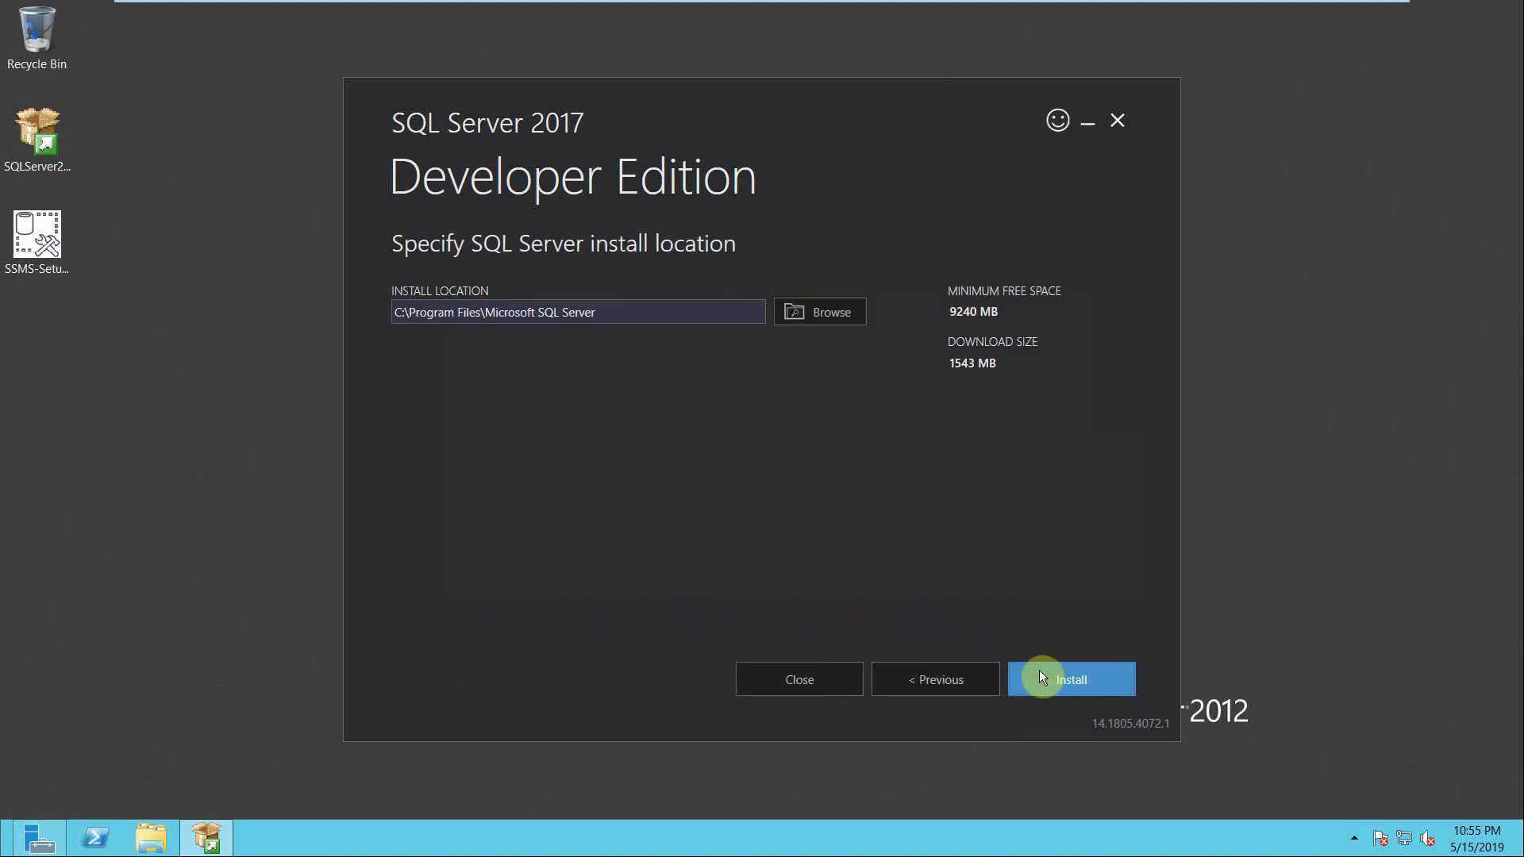
pyautogui.click(1040, 675)
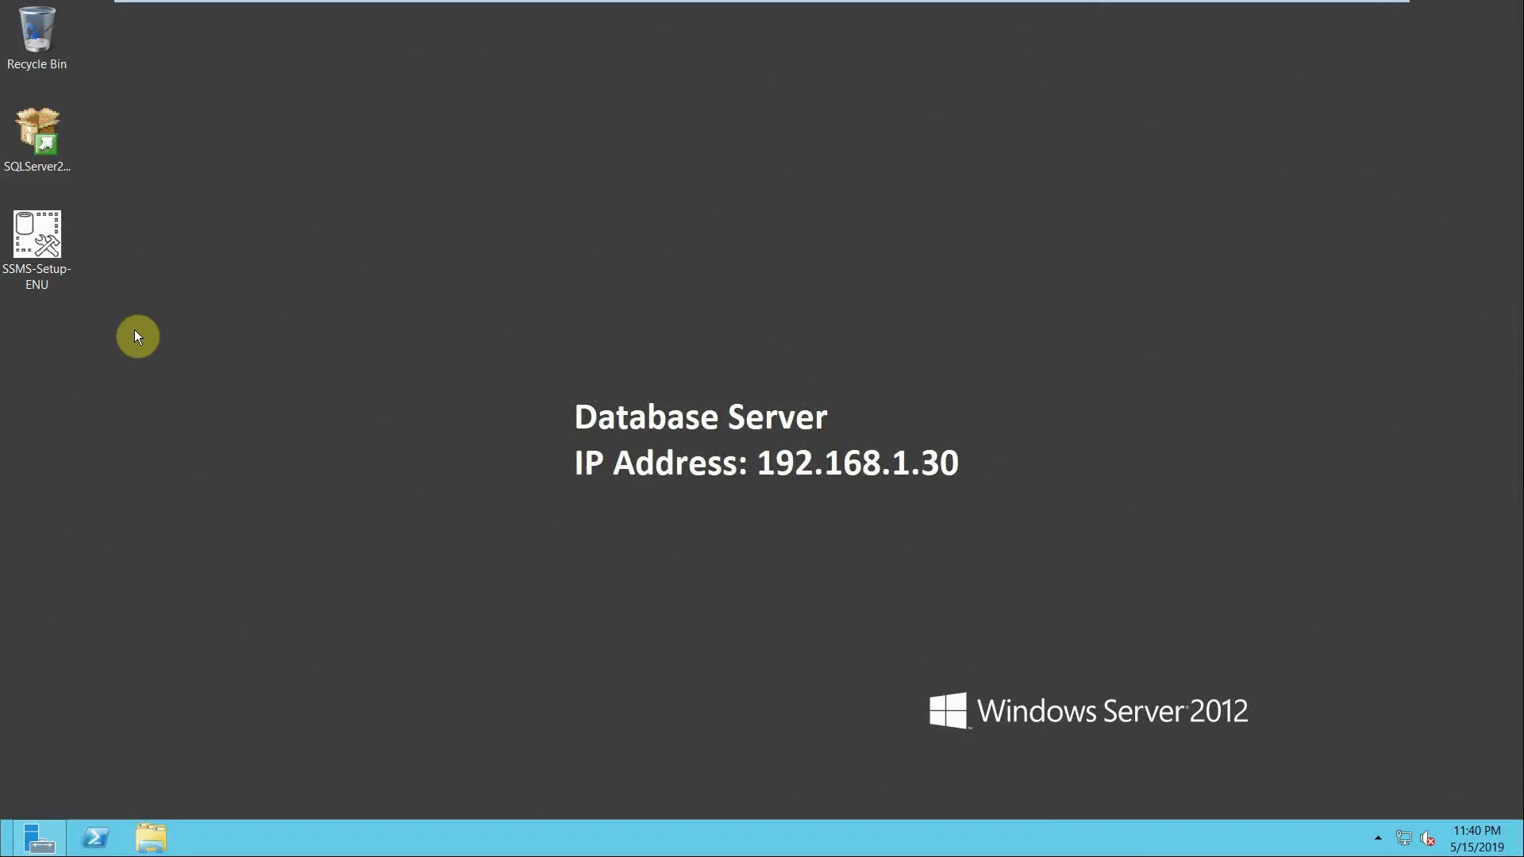
# - Install Microsoft SQL Server Management Studio 18.0 in its default folder on the database server
pyautogui.doubleClick(62, 271)
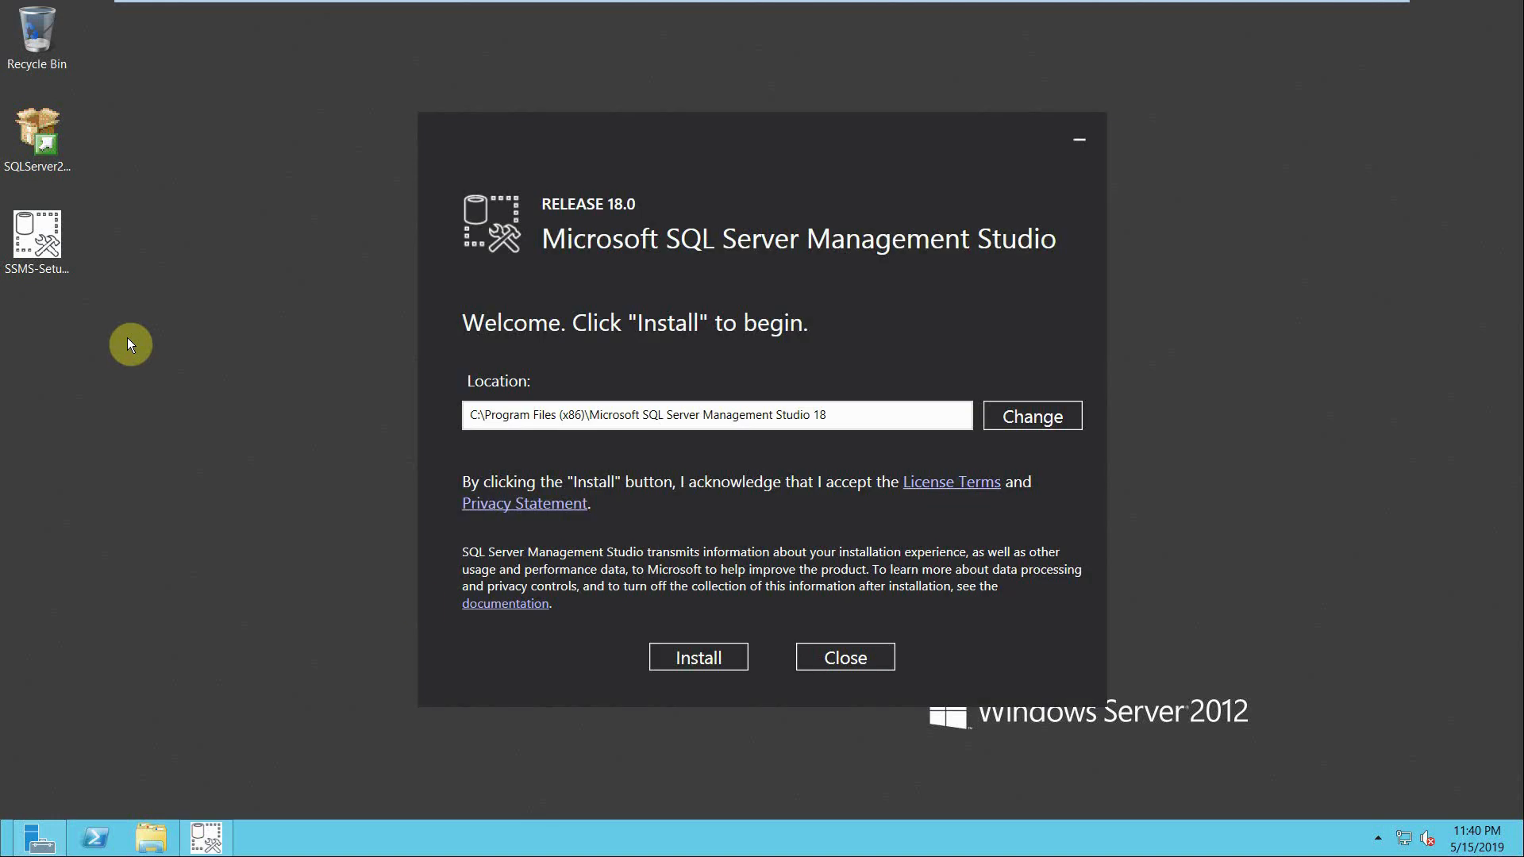
pyautogui.click(695, 659)
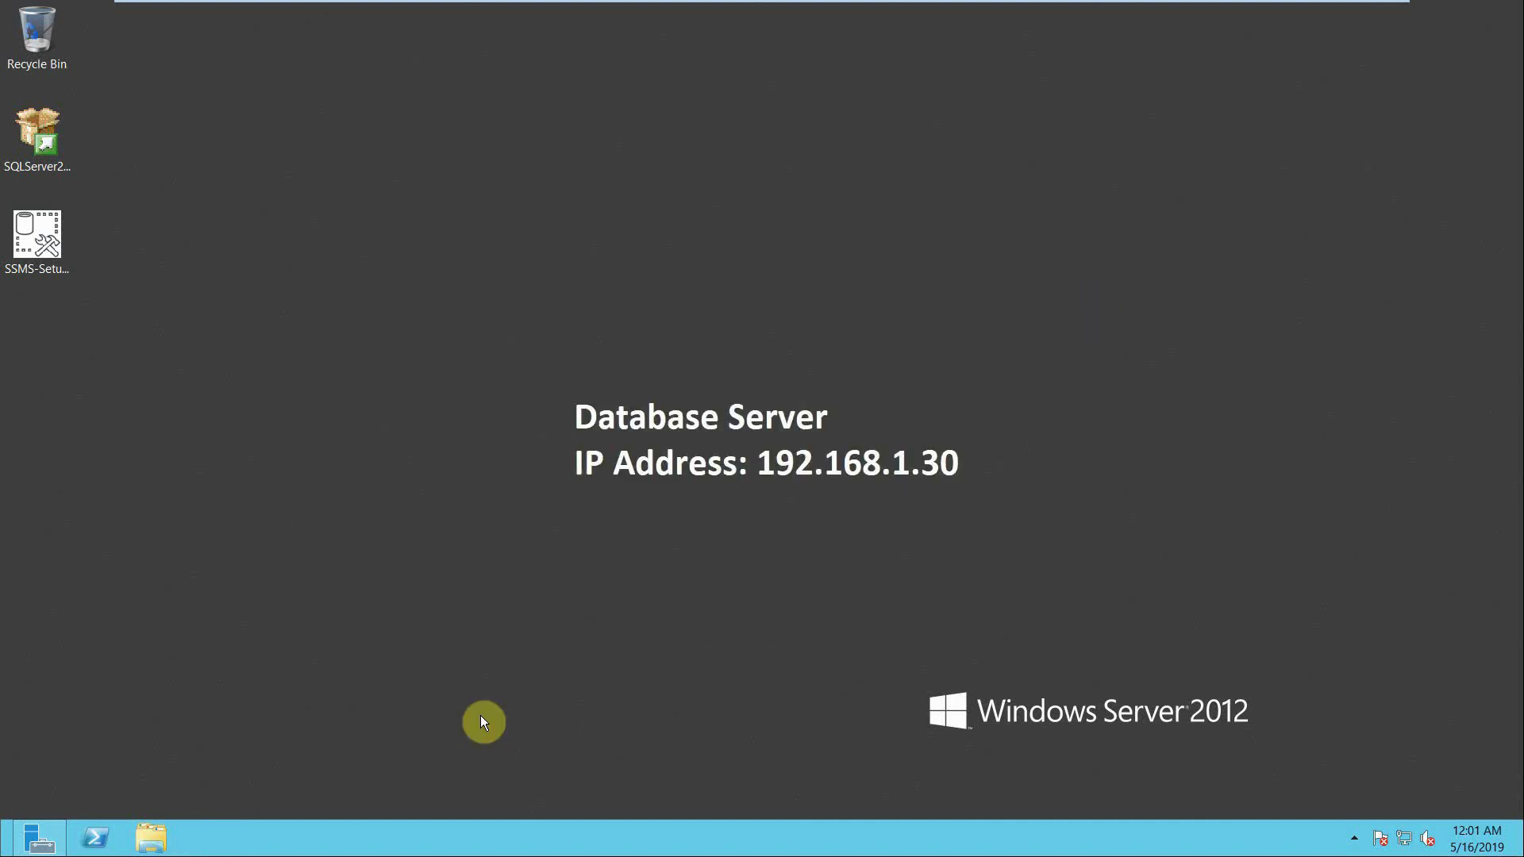
# - Launch SQL Server Management Studio 18 and connect to the DB-PC Database Engine using Windows Authentication
pyautogui.press('super')
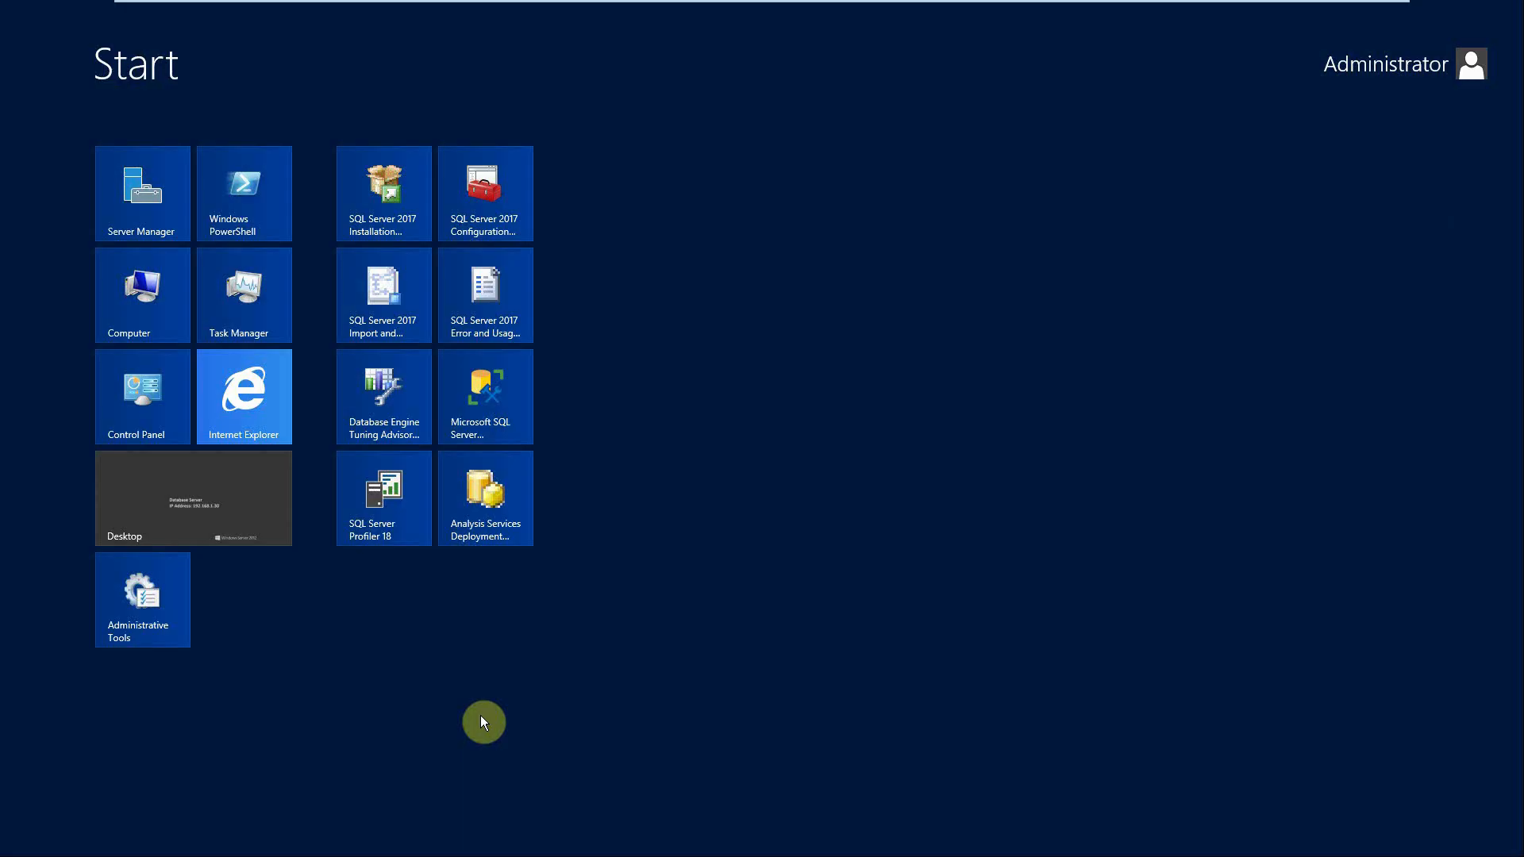
pyautogui.click(472, 422)
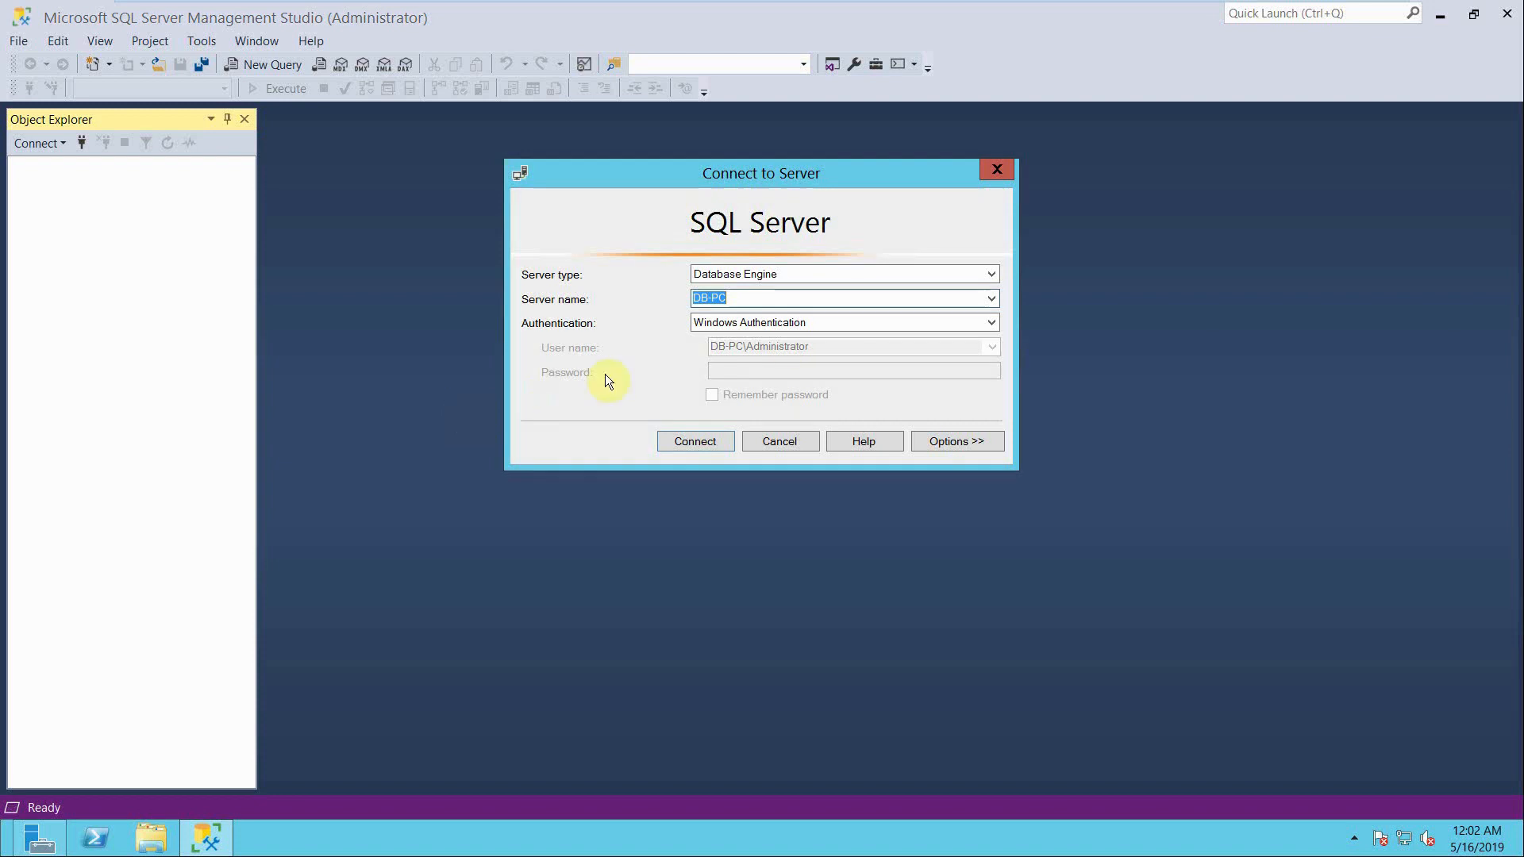
pyautogui.click(817, 322)
pyautogui.click(814, 329)
pyautogui.click(697, 442)
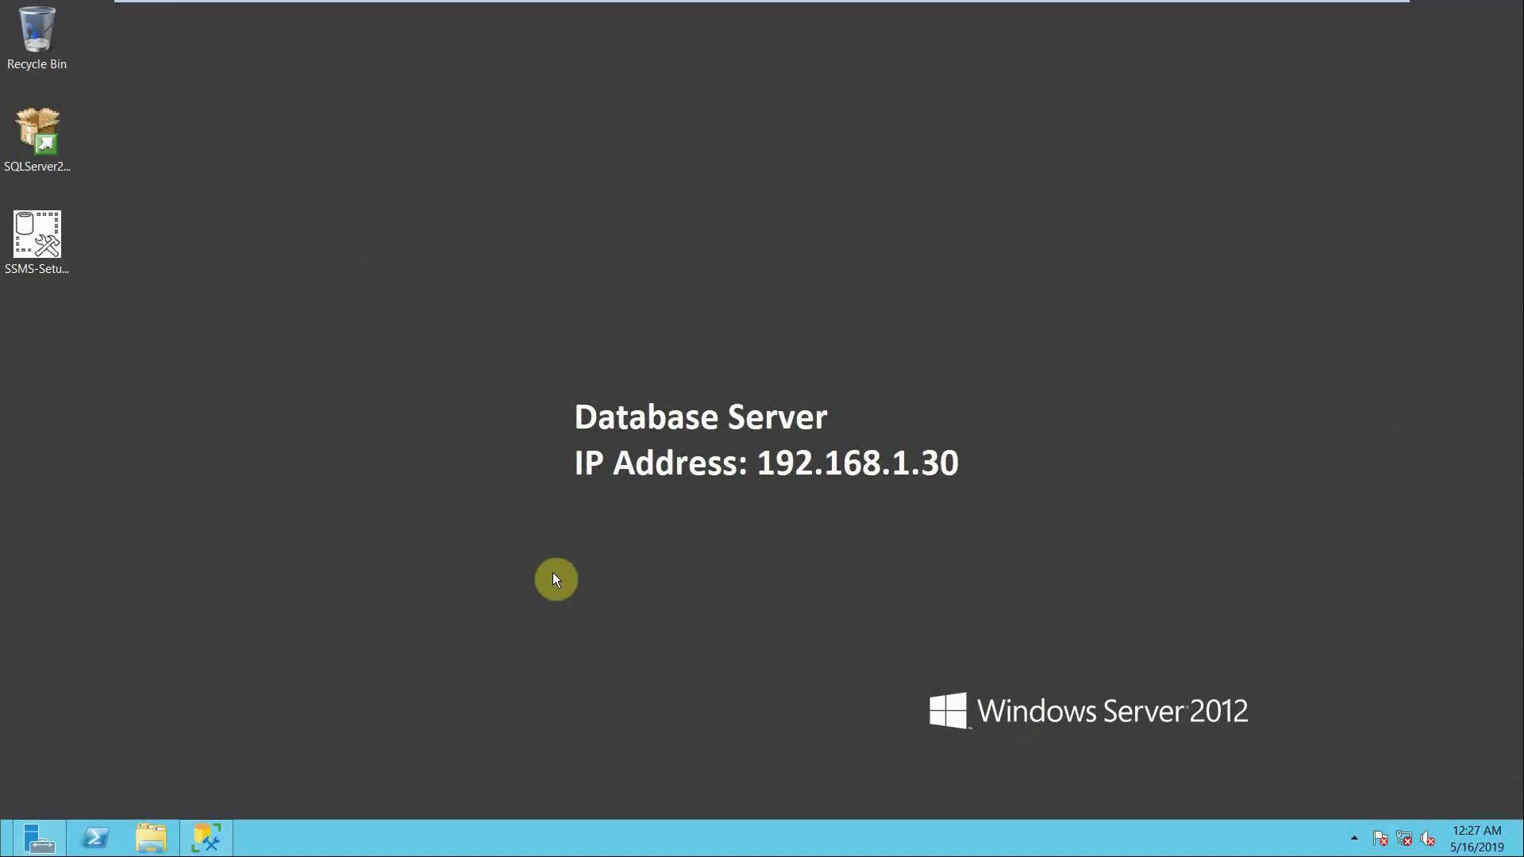
# - Open SQL Server 2017 Configuration Manager and select the SQL Server (MSSQLSERVER) service
pyautogui.press('super')
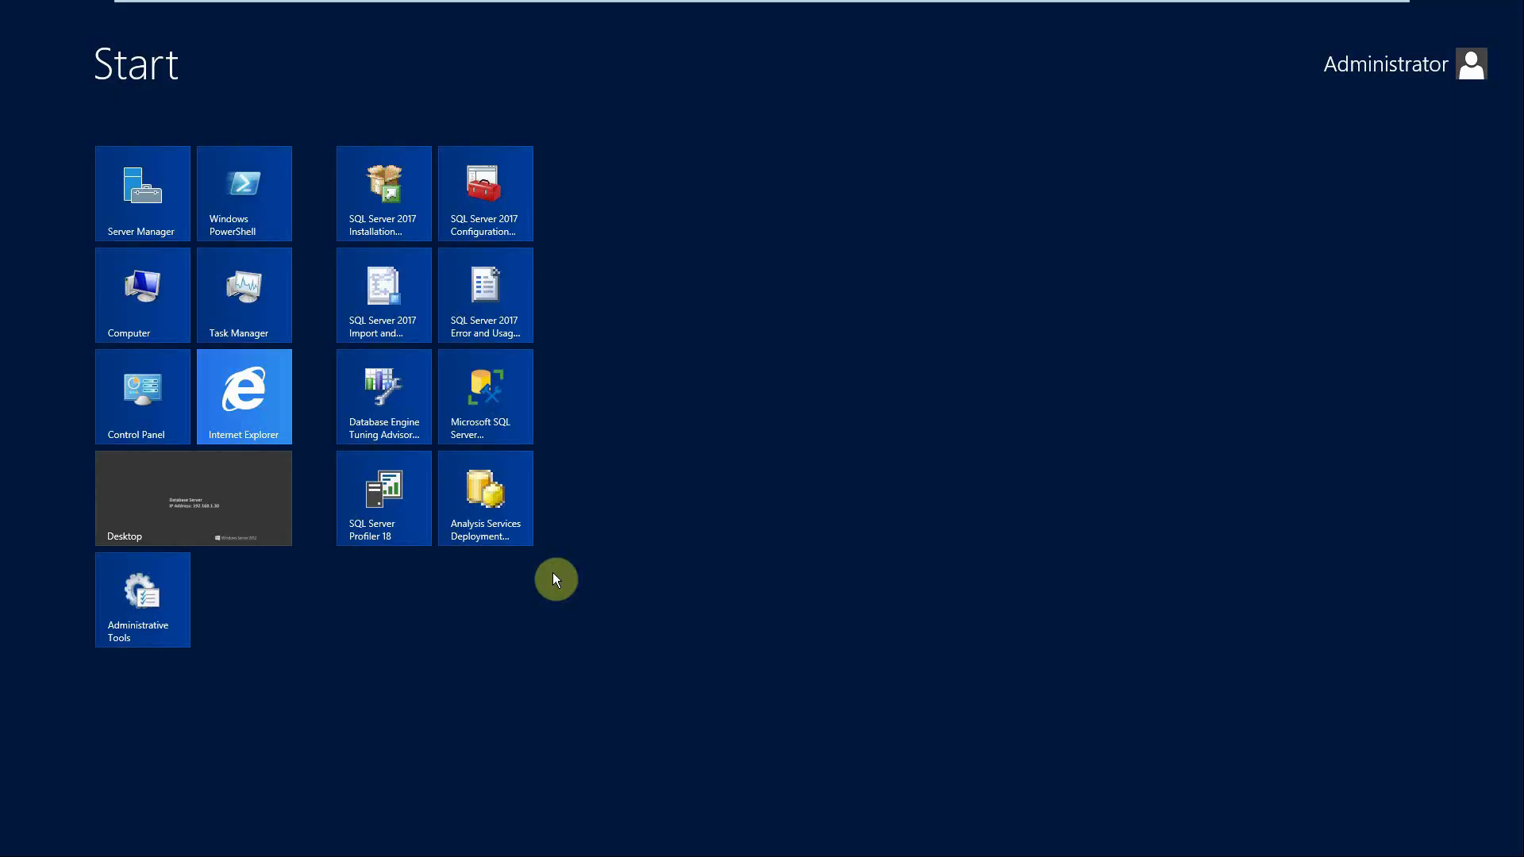
pyautogui.click(510, 166)
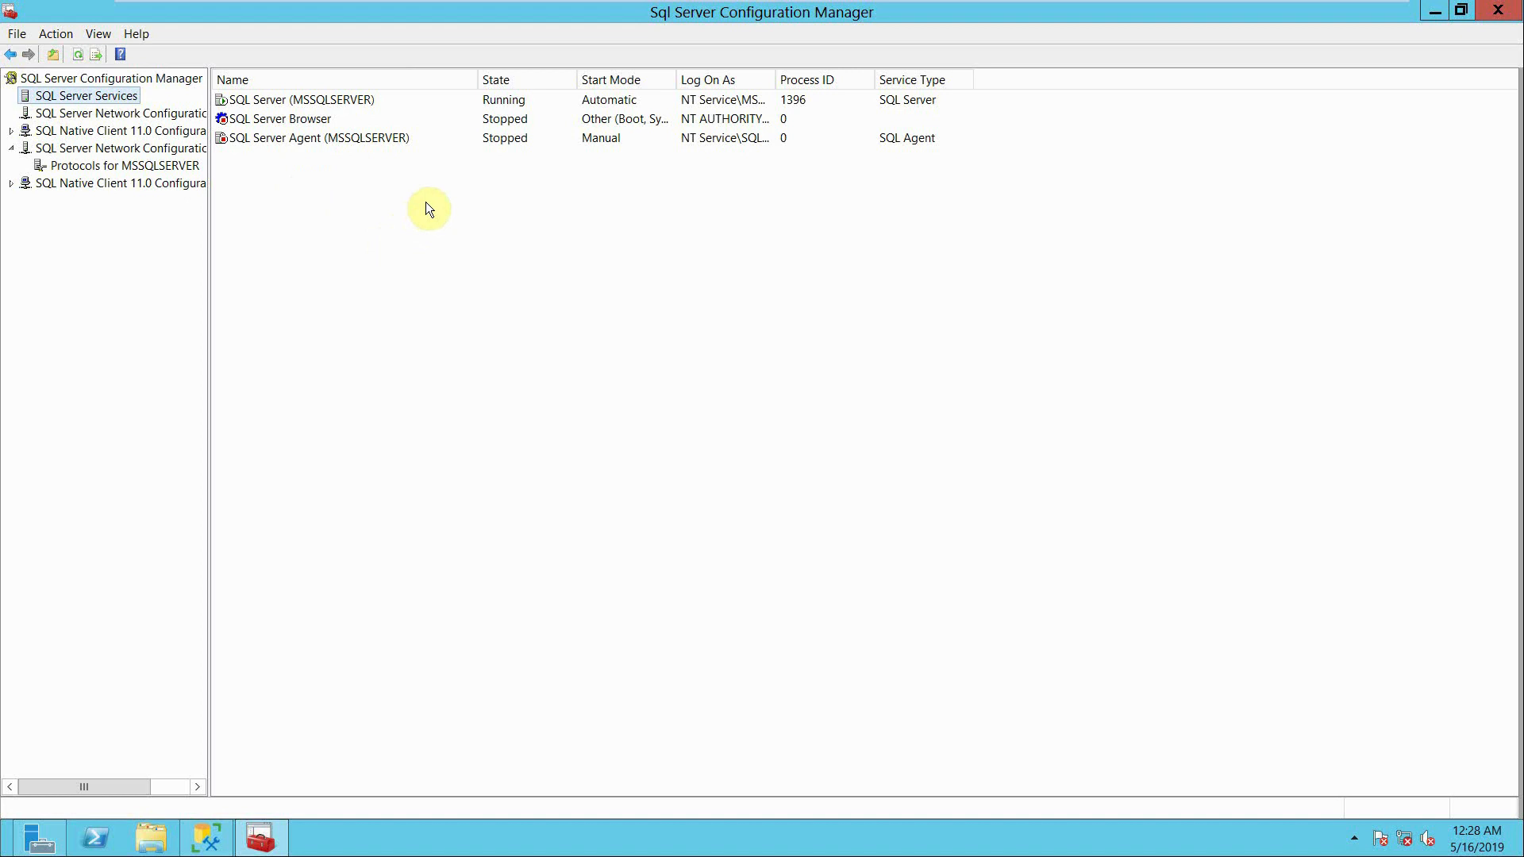
pyautogui.click(398, 108)
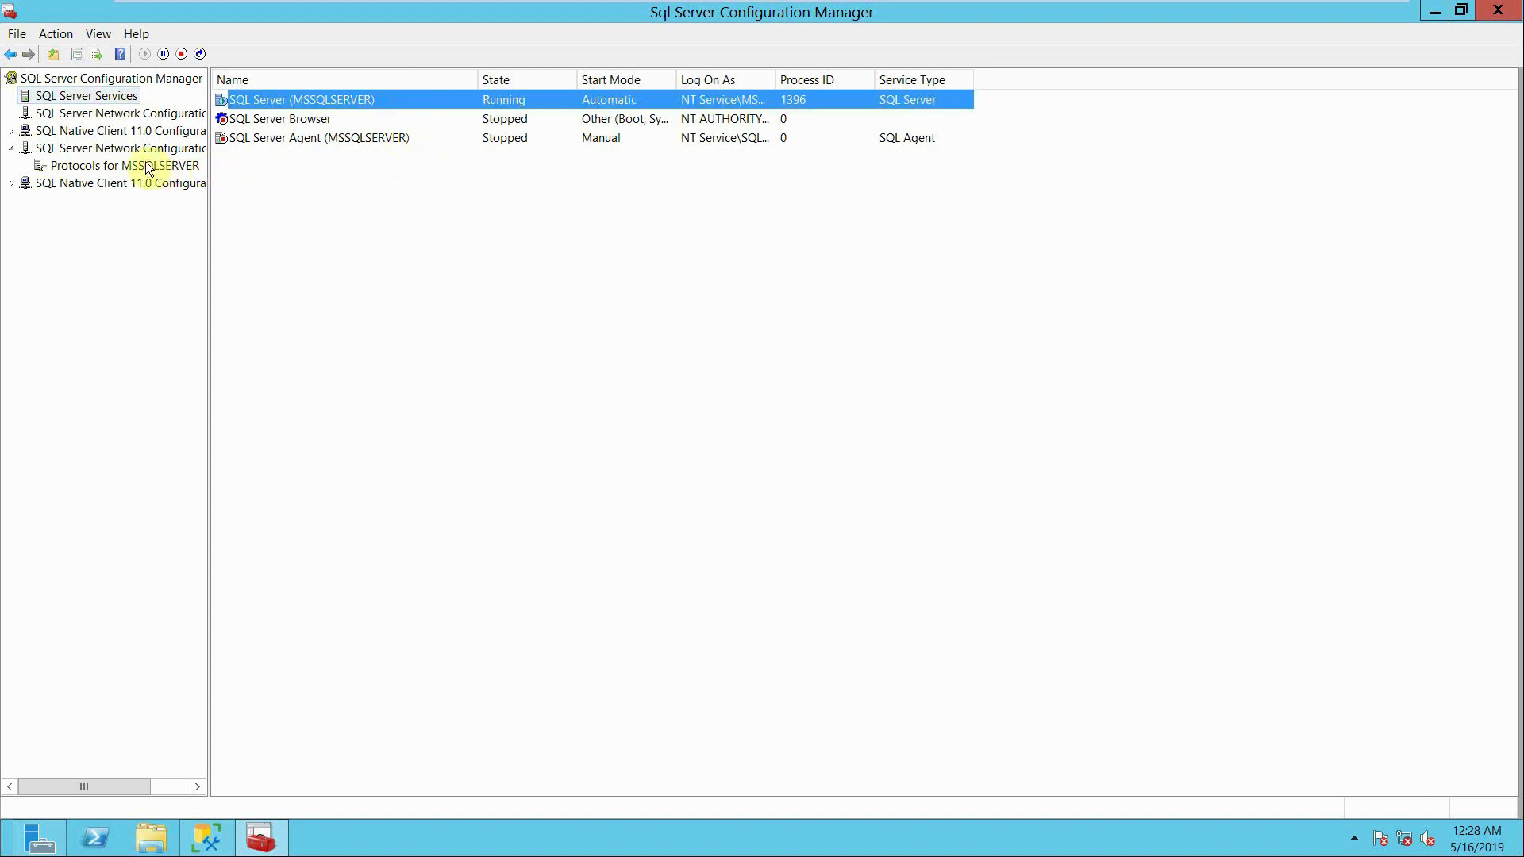
# - Enable the TCP/IP protocol for the MSSQLSERVER instance in the SQL Server network configuration
pyautogui.click(101, 146)
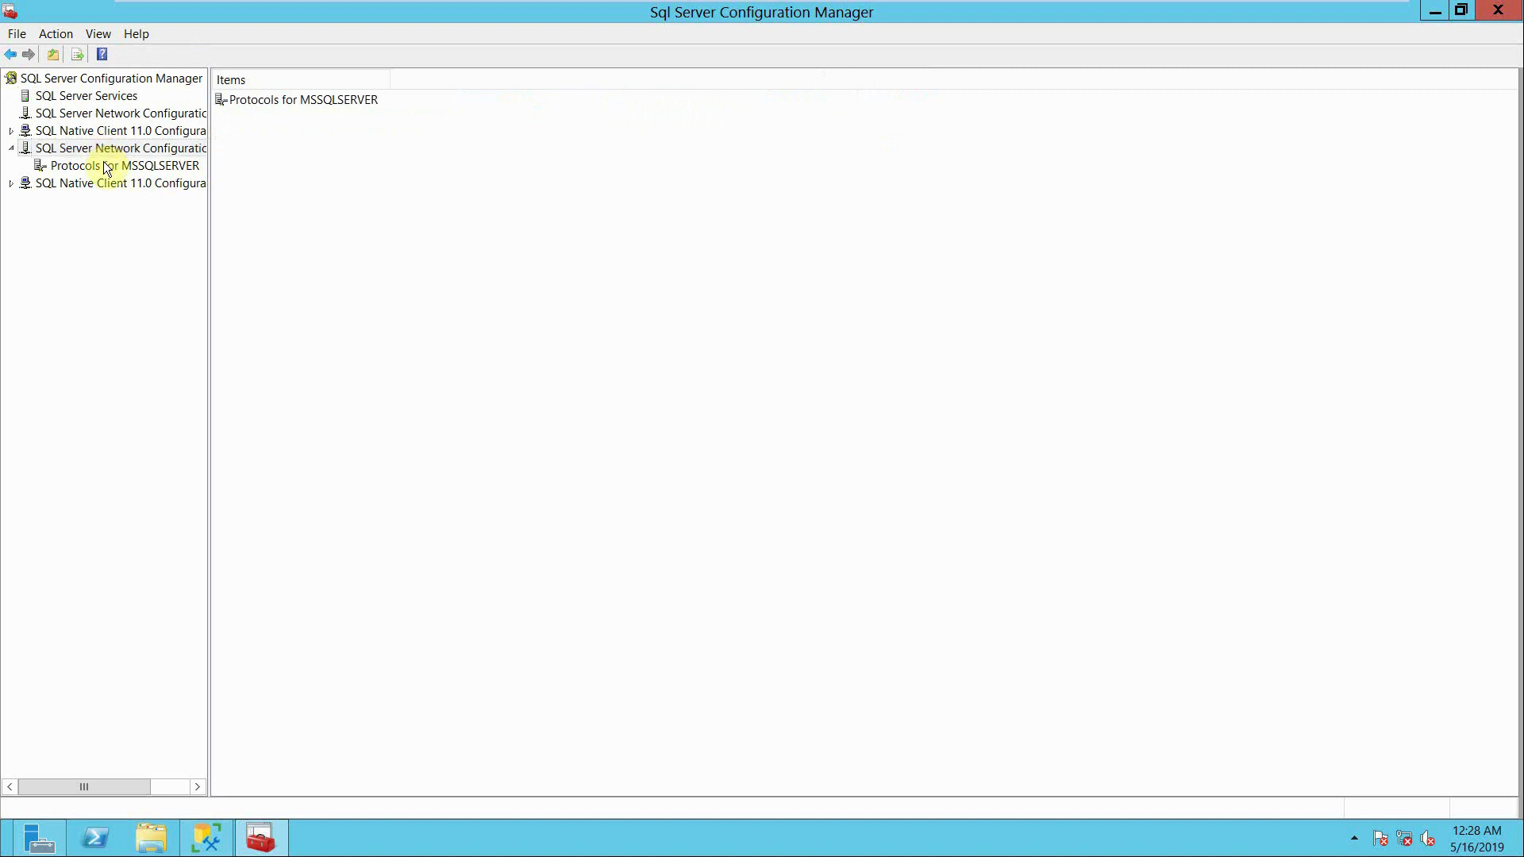
pyautogui.click(107, 166)
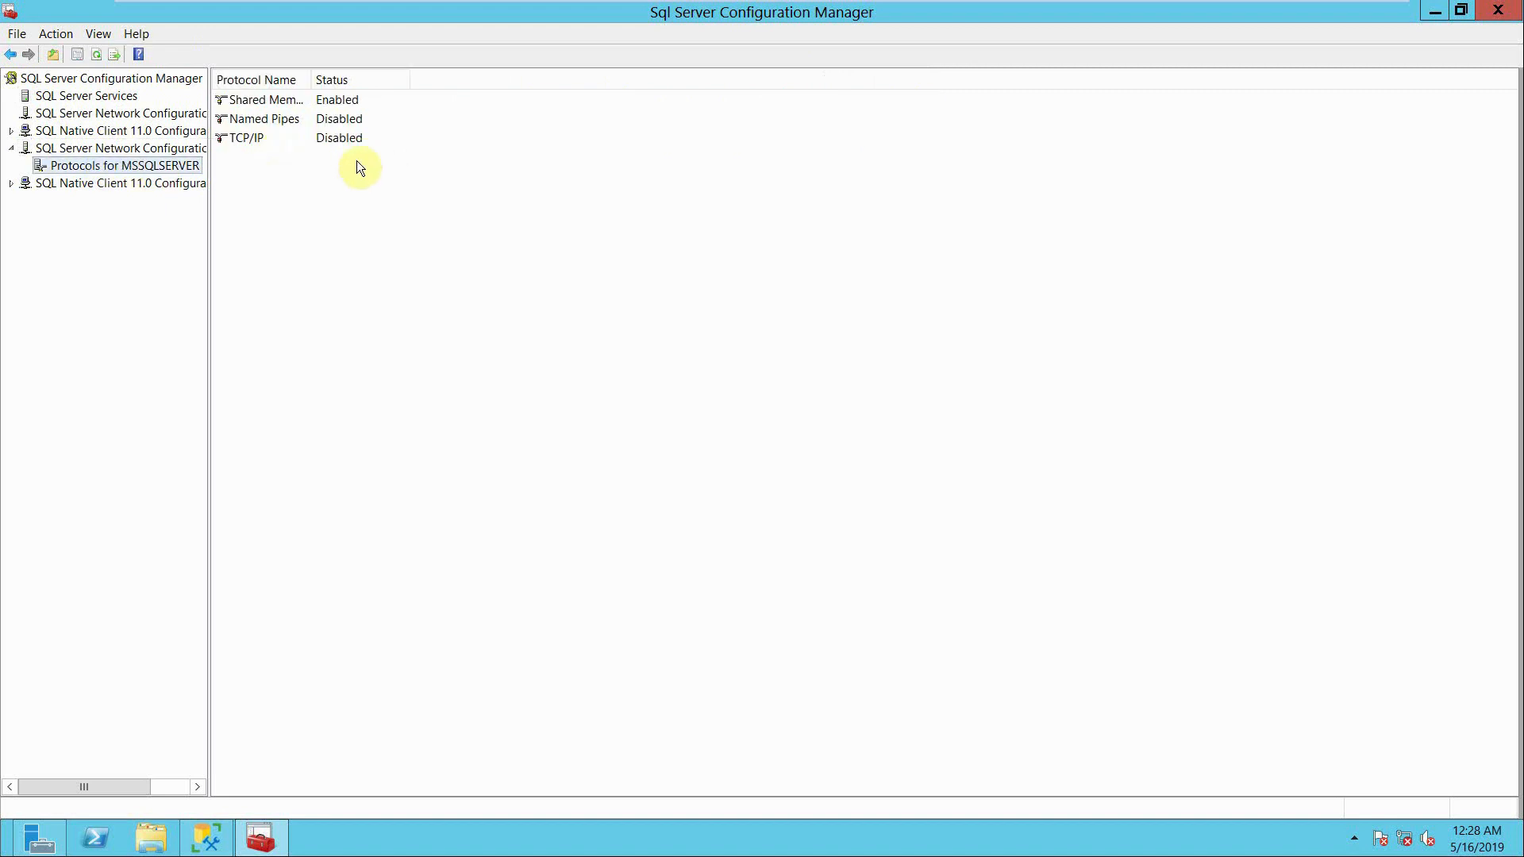
pyautogui.click(293, 145)
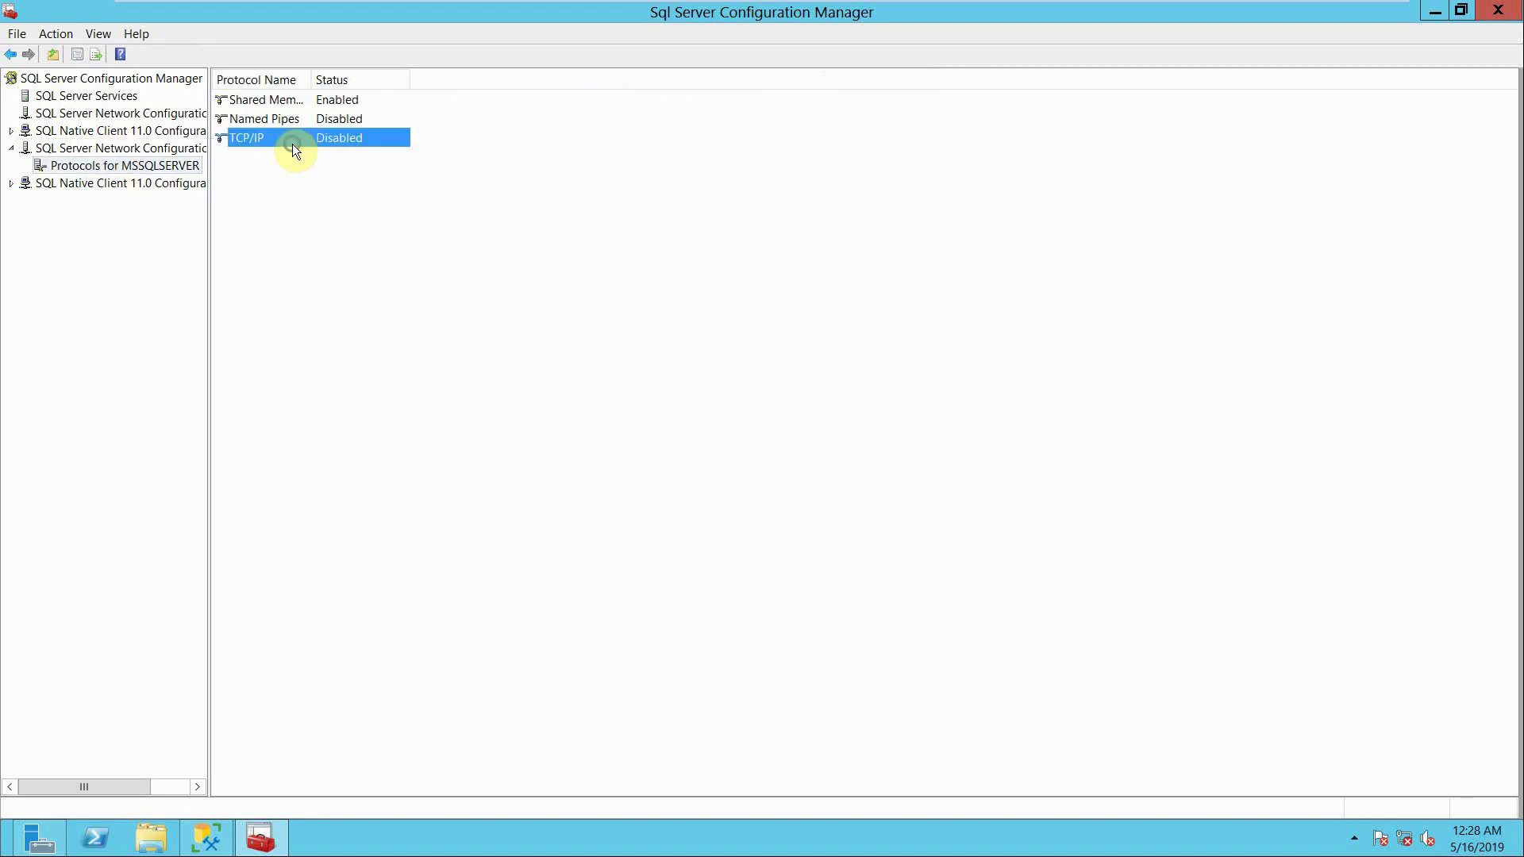
pyautogui.rightClick(292, 144)
pyautogui.click(324, 164)
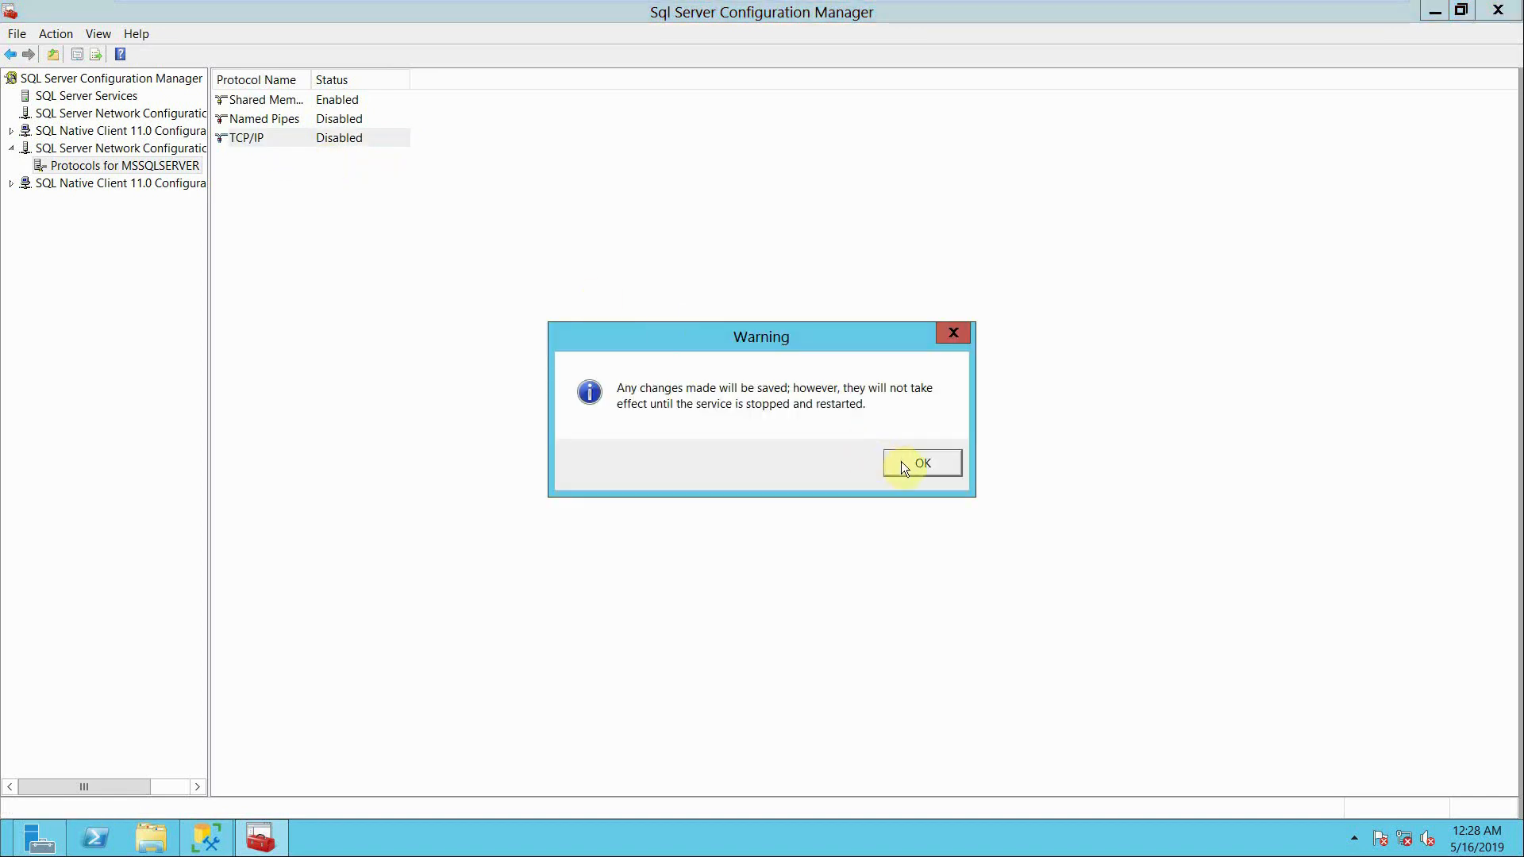
pyautogui.click(903, 467)
# - Open the TCP/IP properties and check the TCP Dynamic Ports and TCP Port entries for IPAll
pyautogui.click(297, 139)
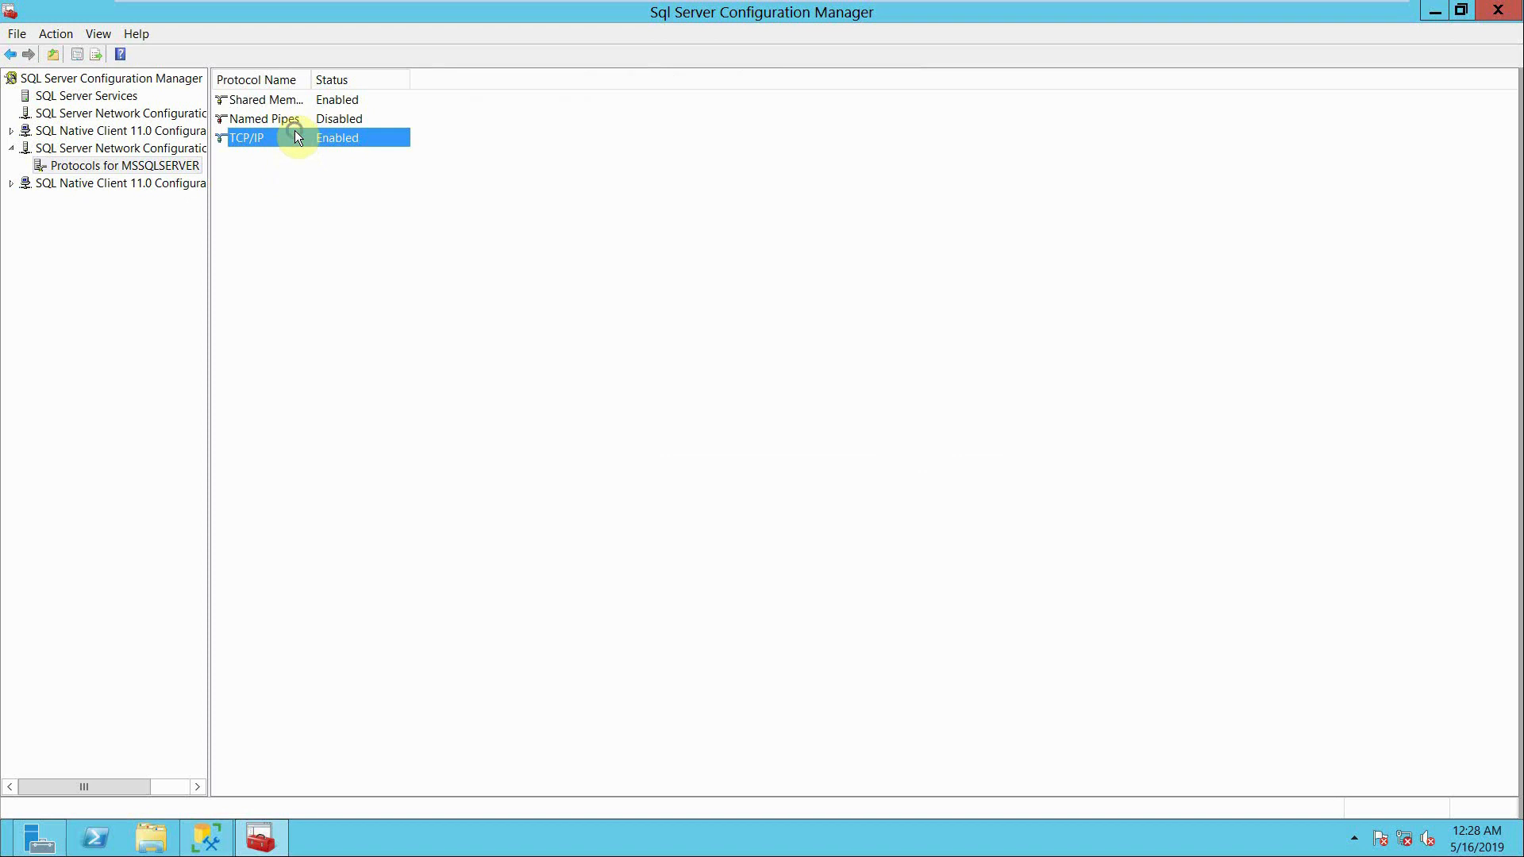
pyautogui.rightClick(296, 137)
pyautogui.click(351, 187)
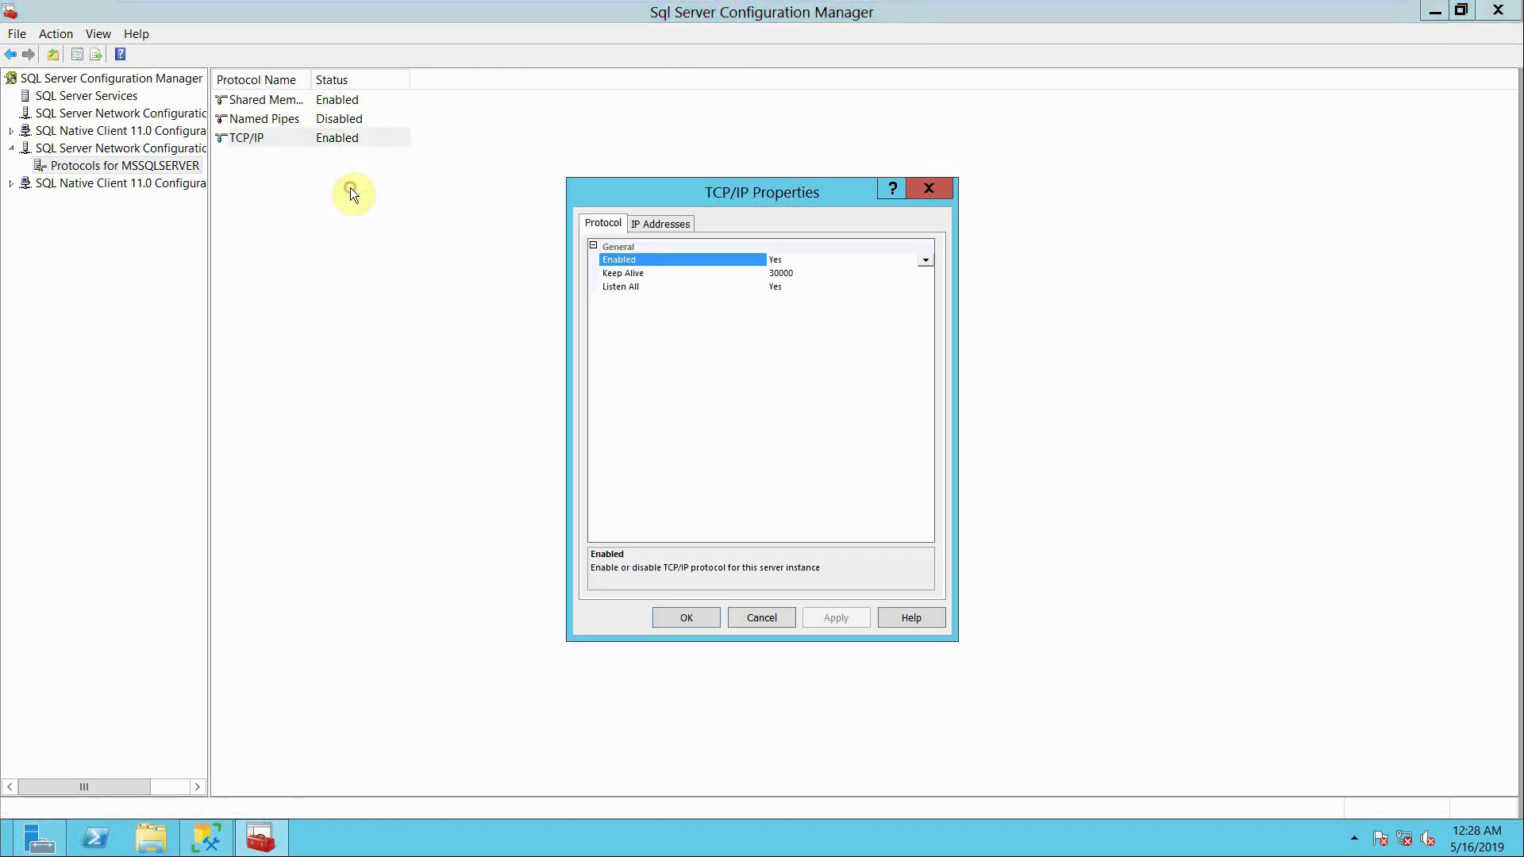
pyautogui.click(657, 223)
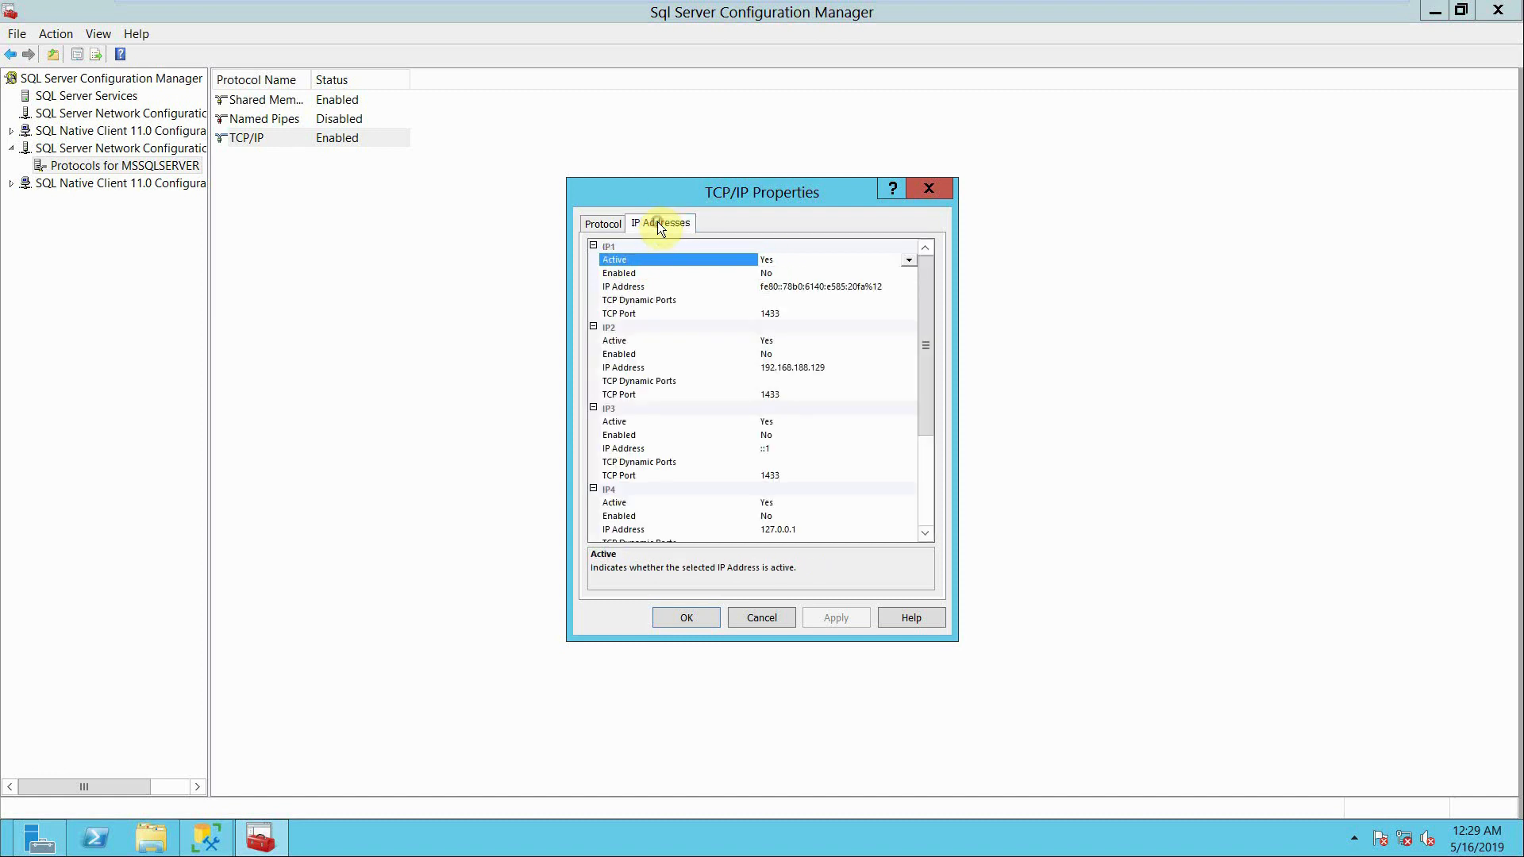
pyautogui.moveTo(921, 305); pyautogui.dragTo(942, 429)
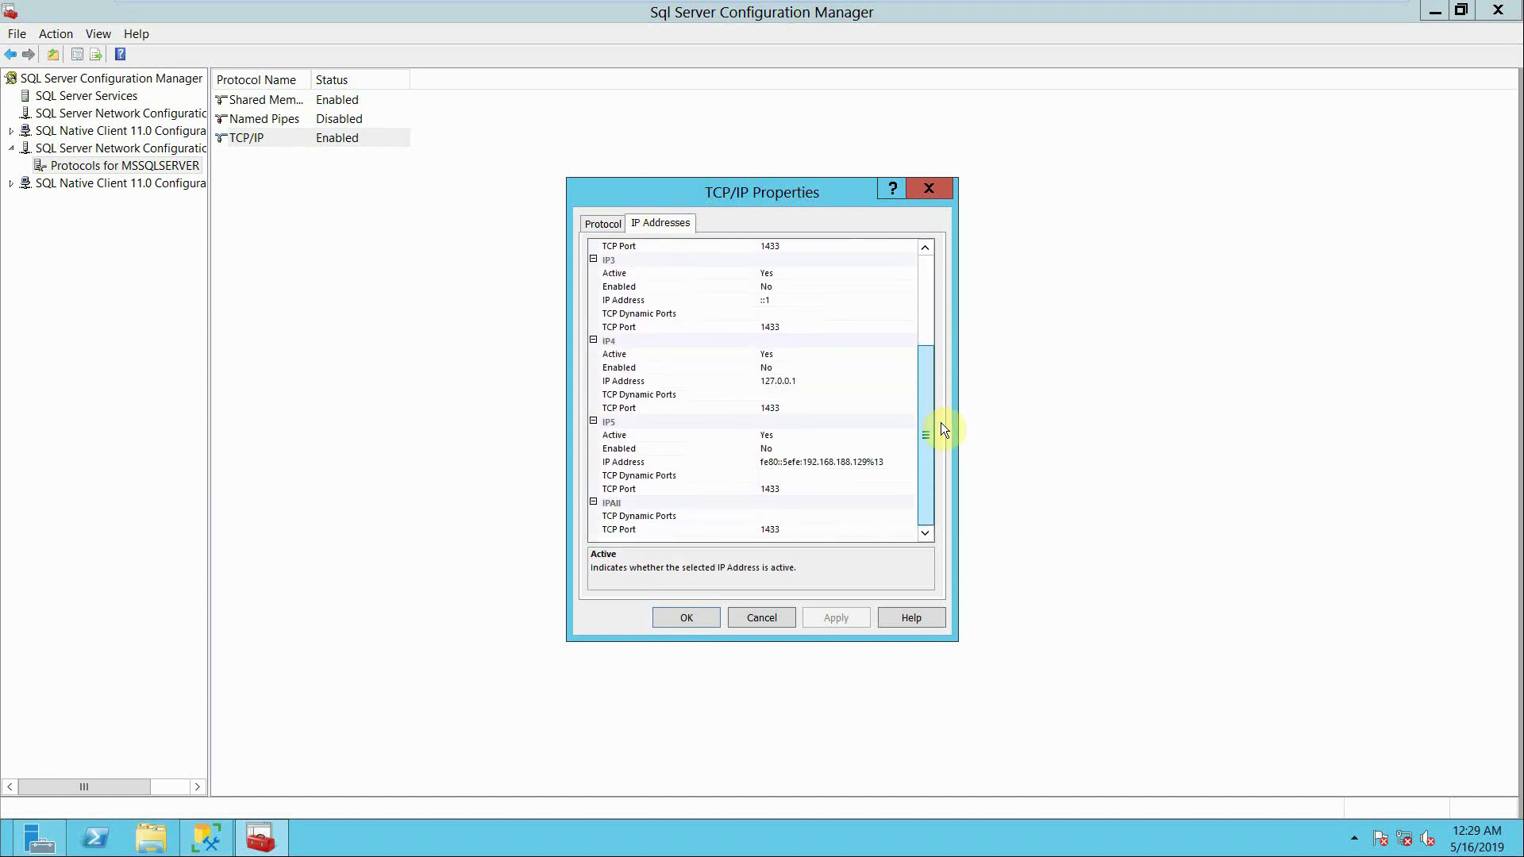
pyautogui.click(831, 522)
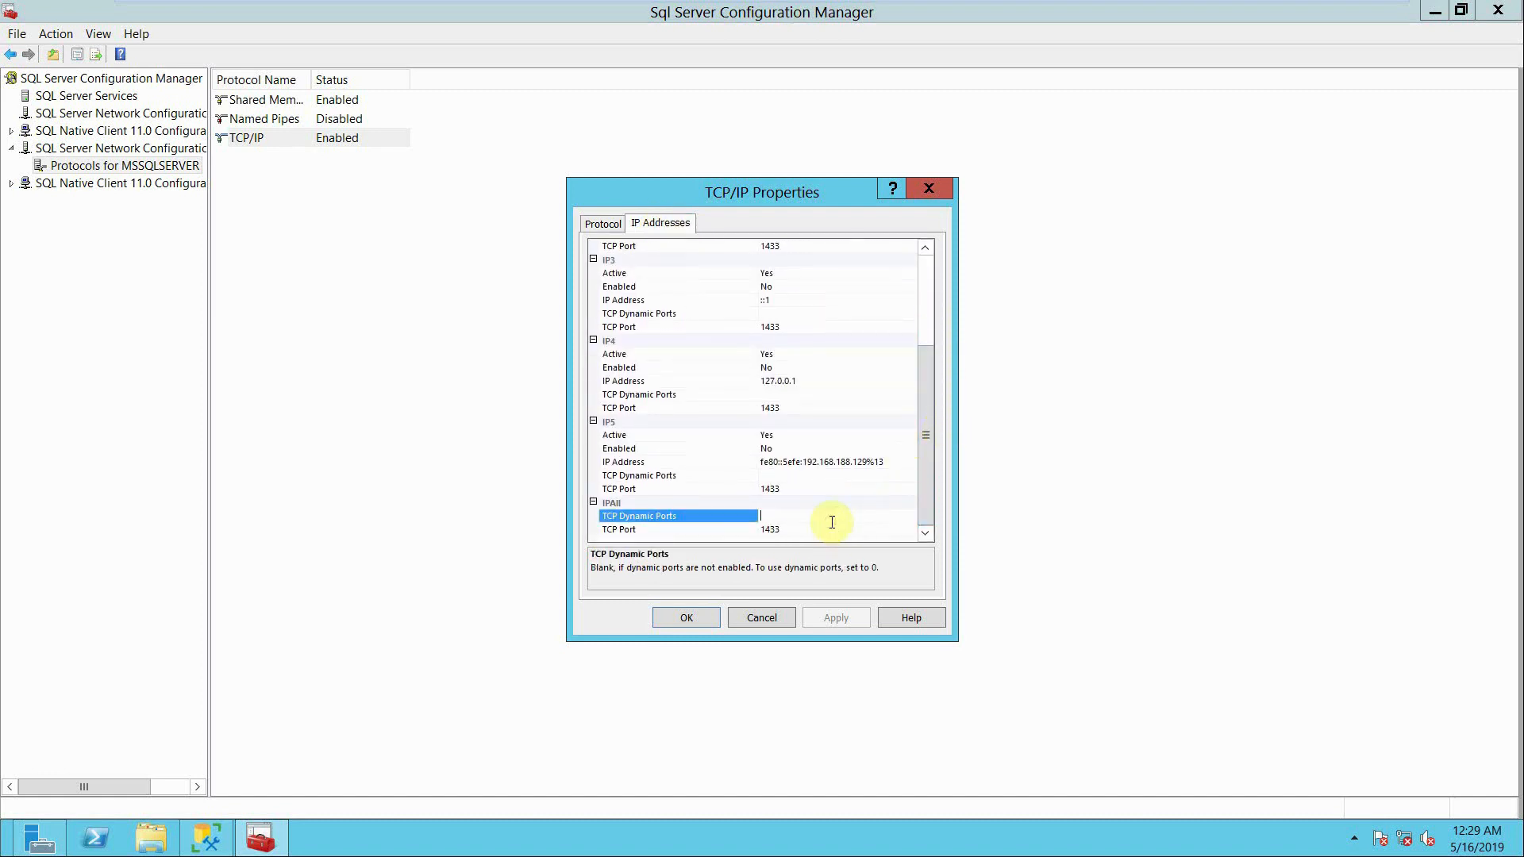
pyautogui.click(827, 530)
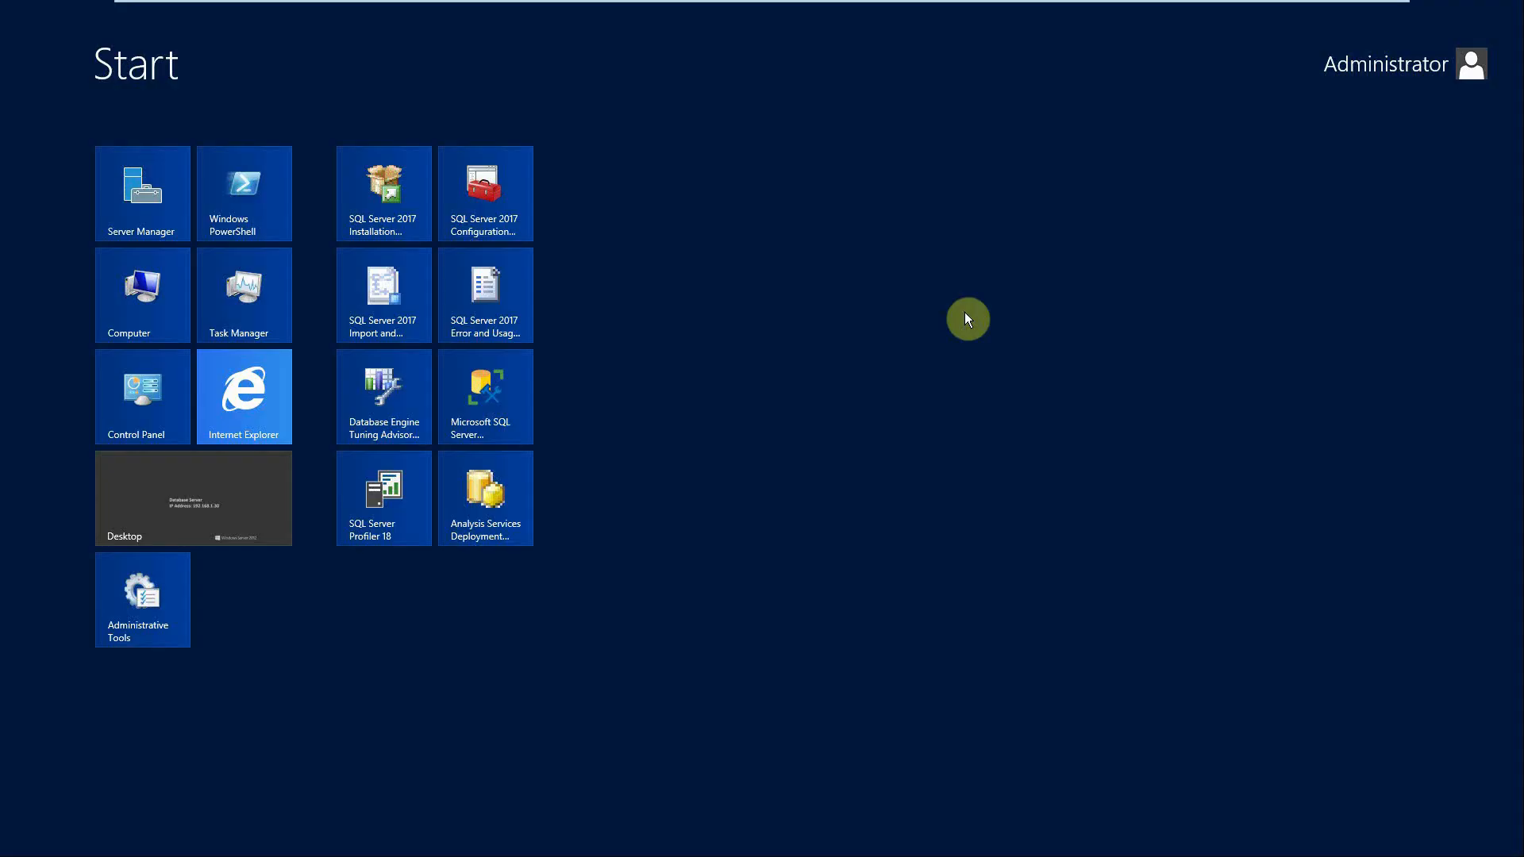
# - Open Windows Firewall with Advanced Security on the database server and show the Inbound Rules
pyautogui.write('fire')
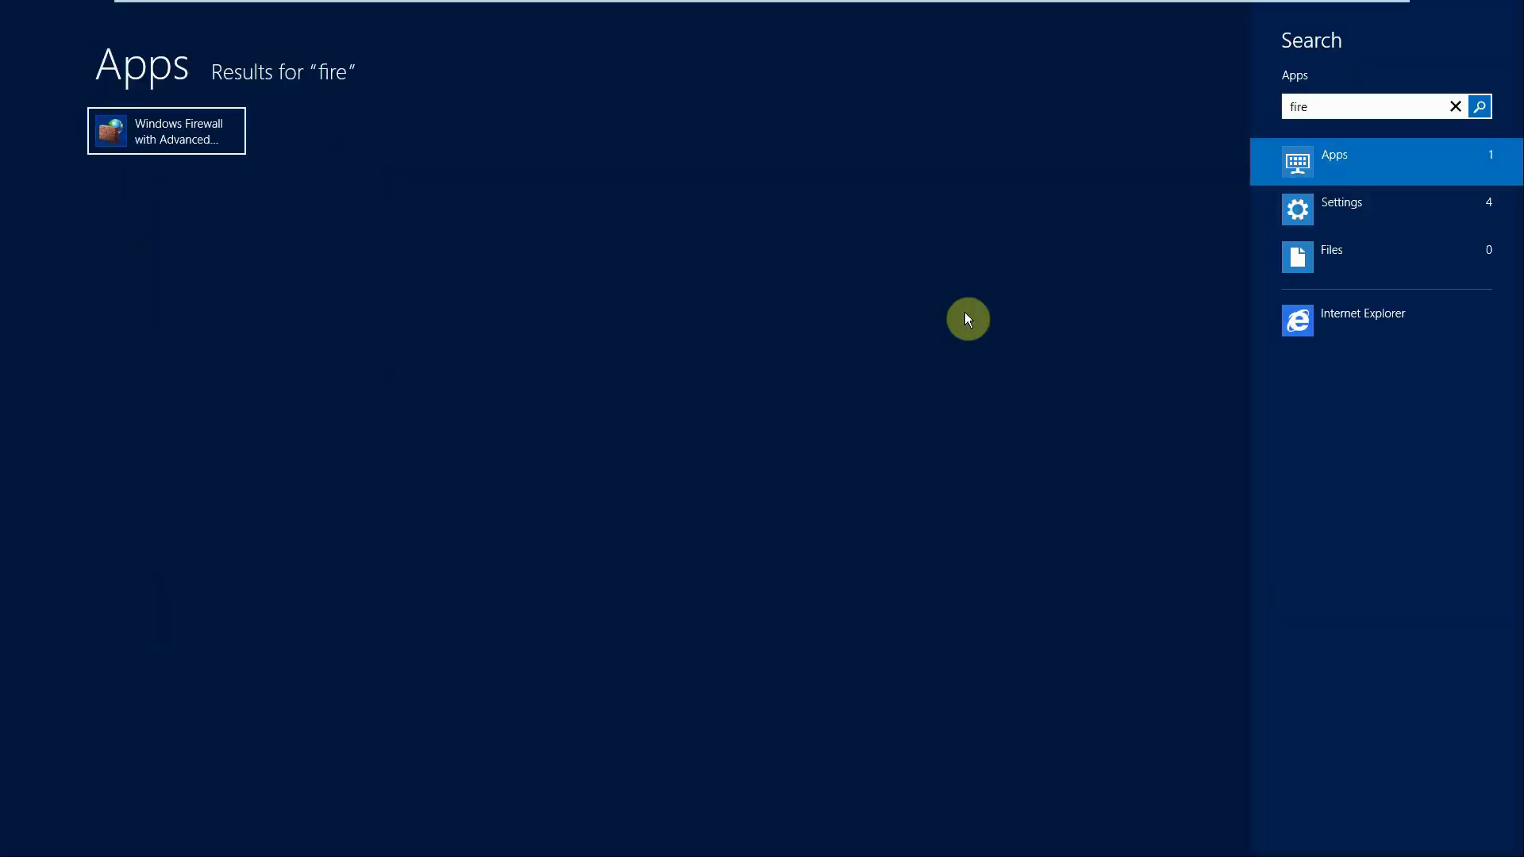
pyautogui.press('Return')
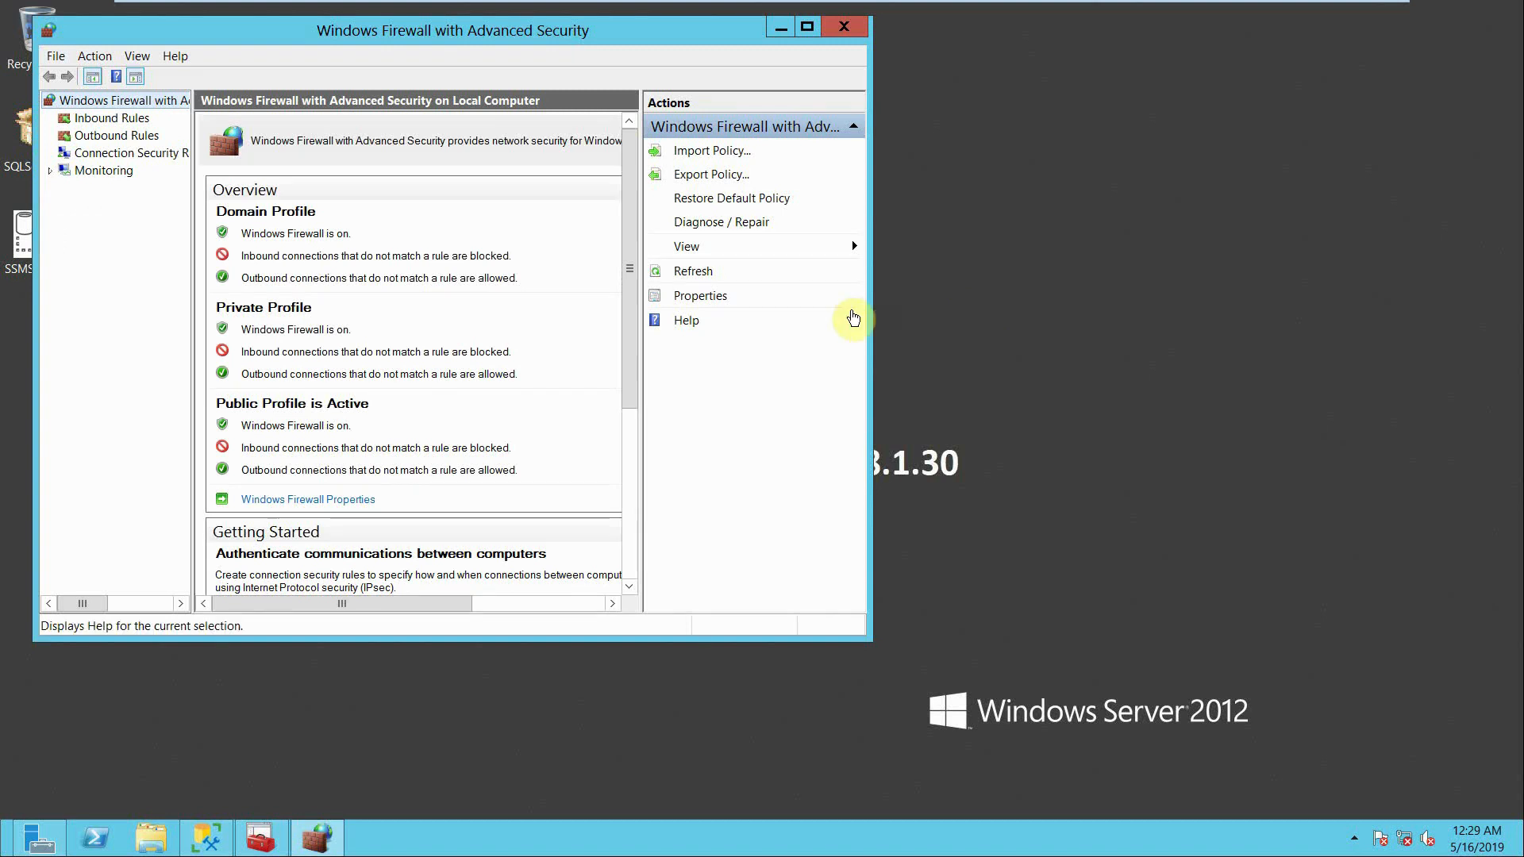
pyautogui.click(94, 117)
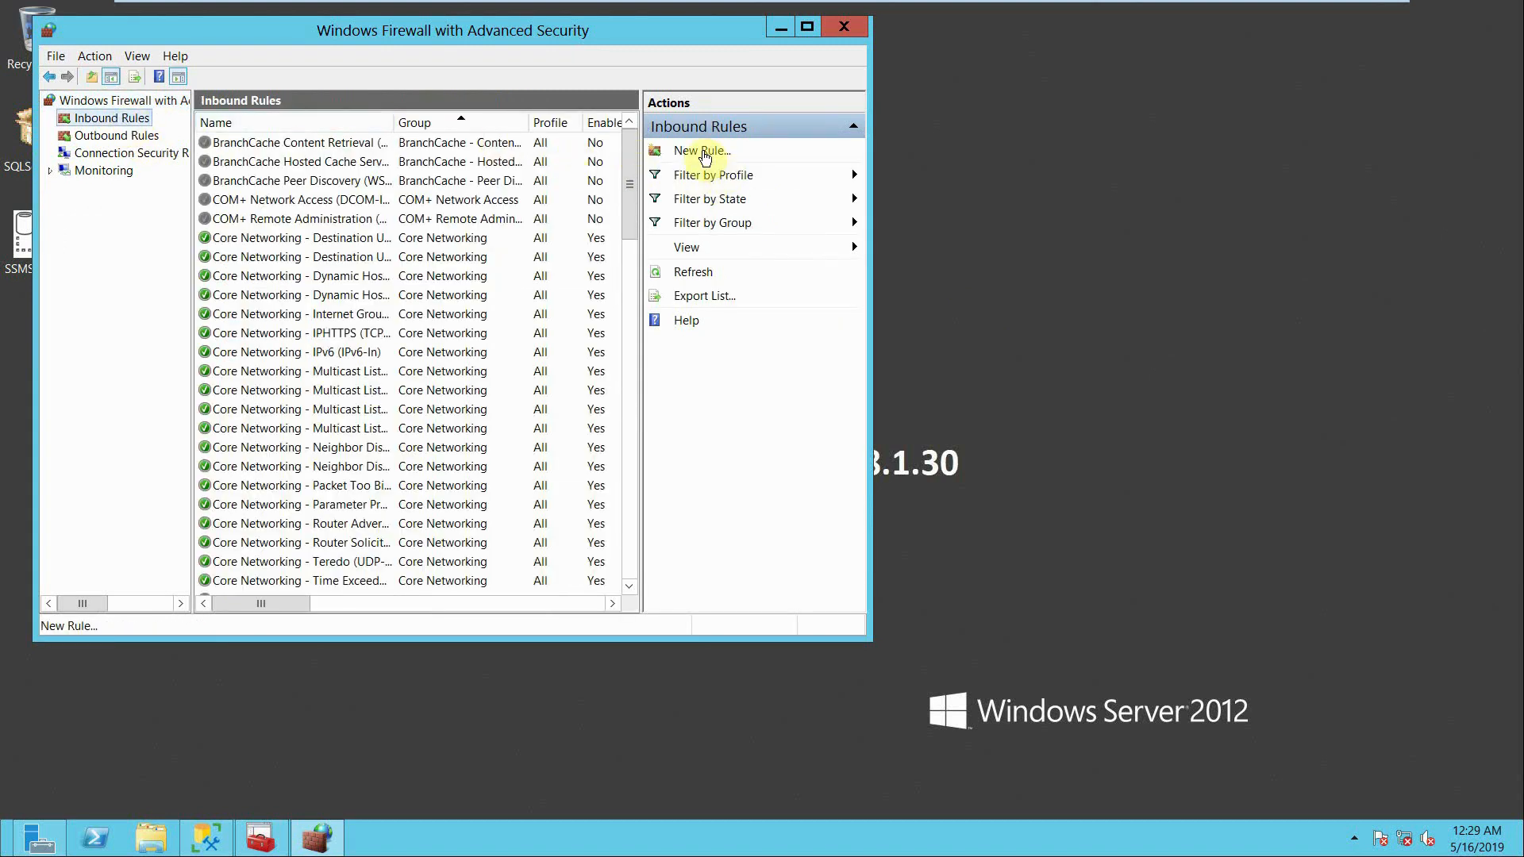
# - Start a new inbound rule of type Port that applies to TCP on specific local port 1433
pyautogui.click(692, 151)
pyautogui.click(247, 240)
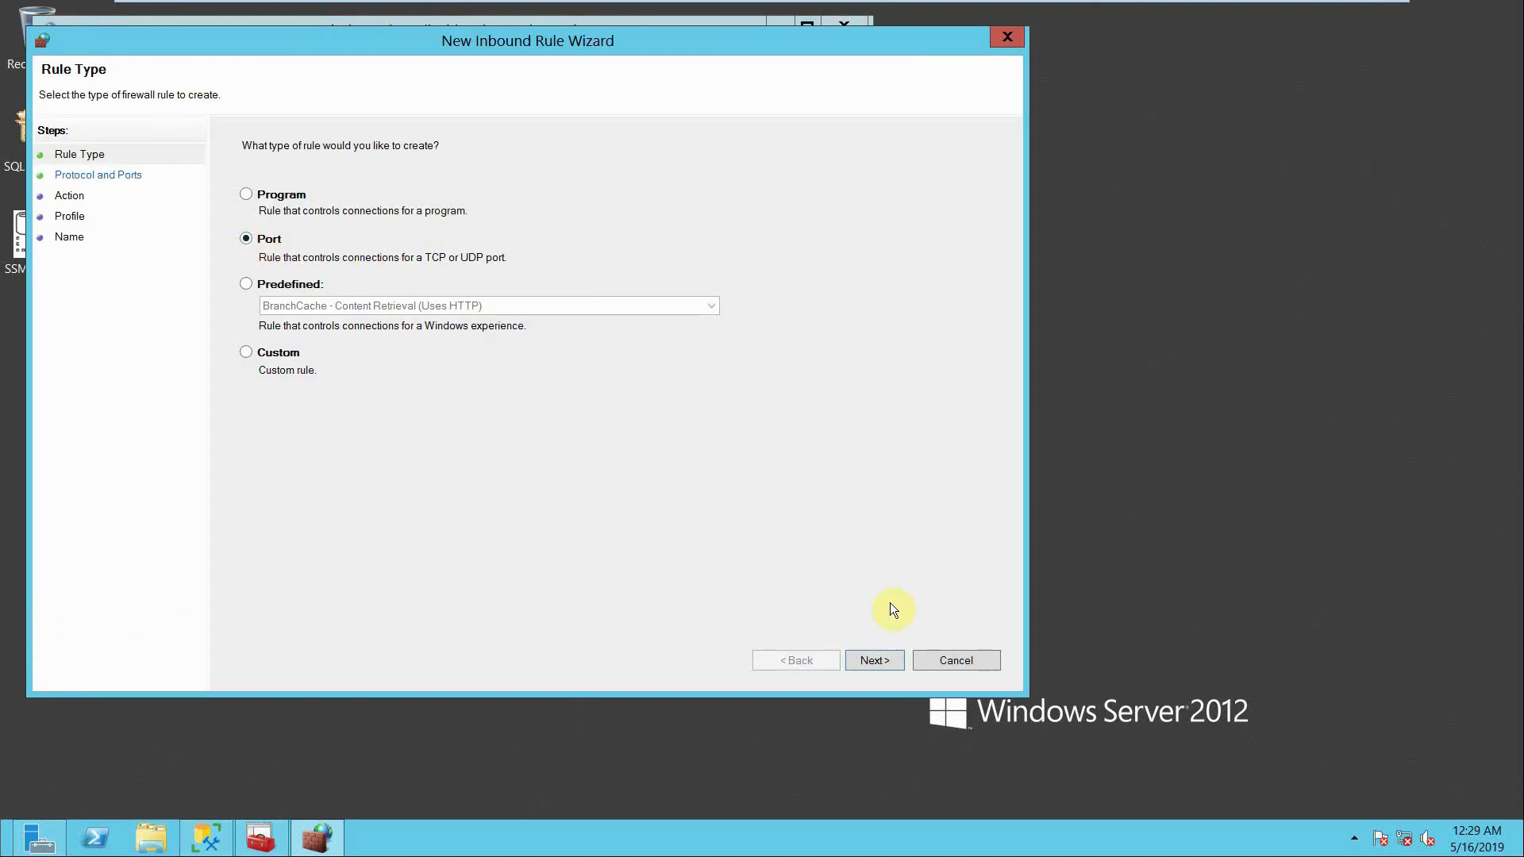
pyautogui.click(870, 659)
pyautogui.write('1433')
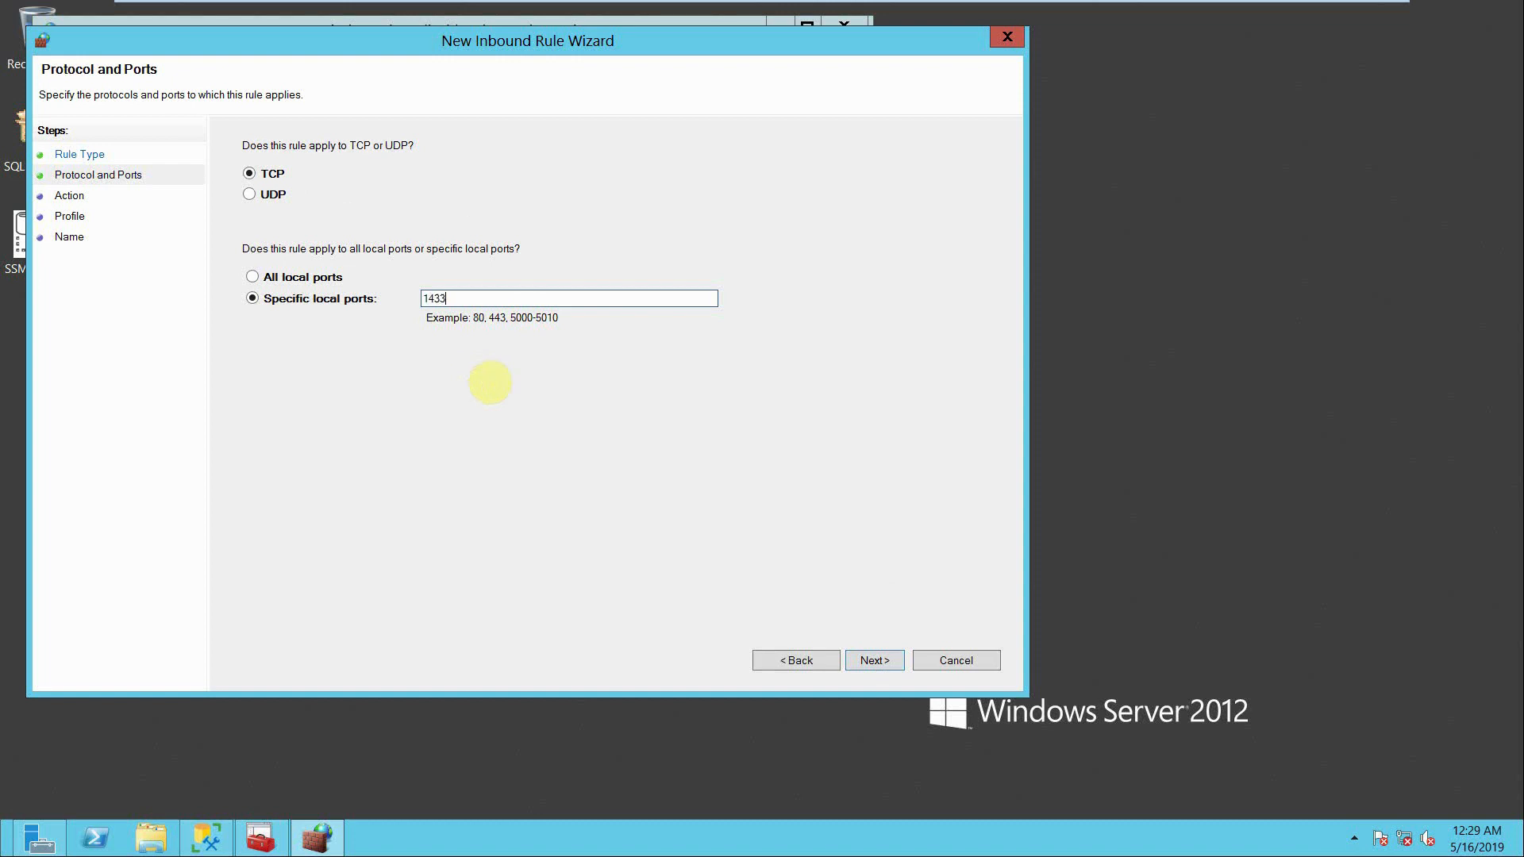
pyautogui.click(881, 668)
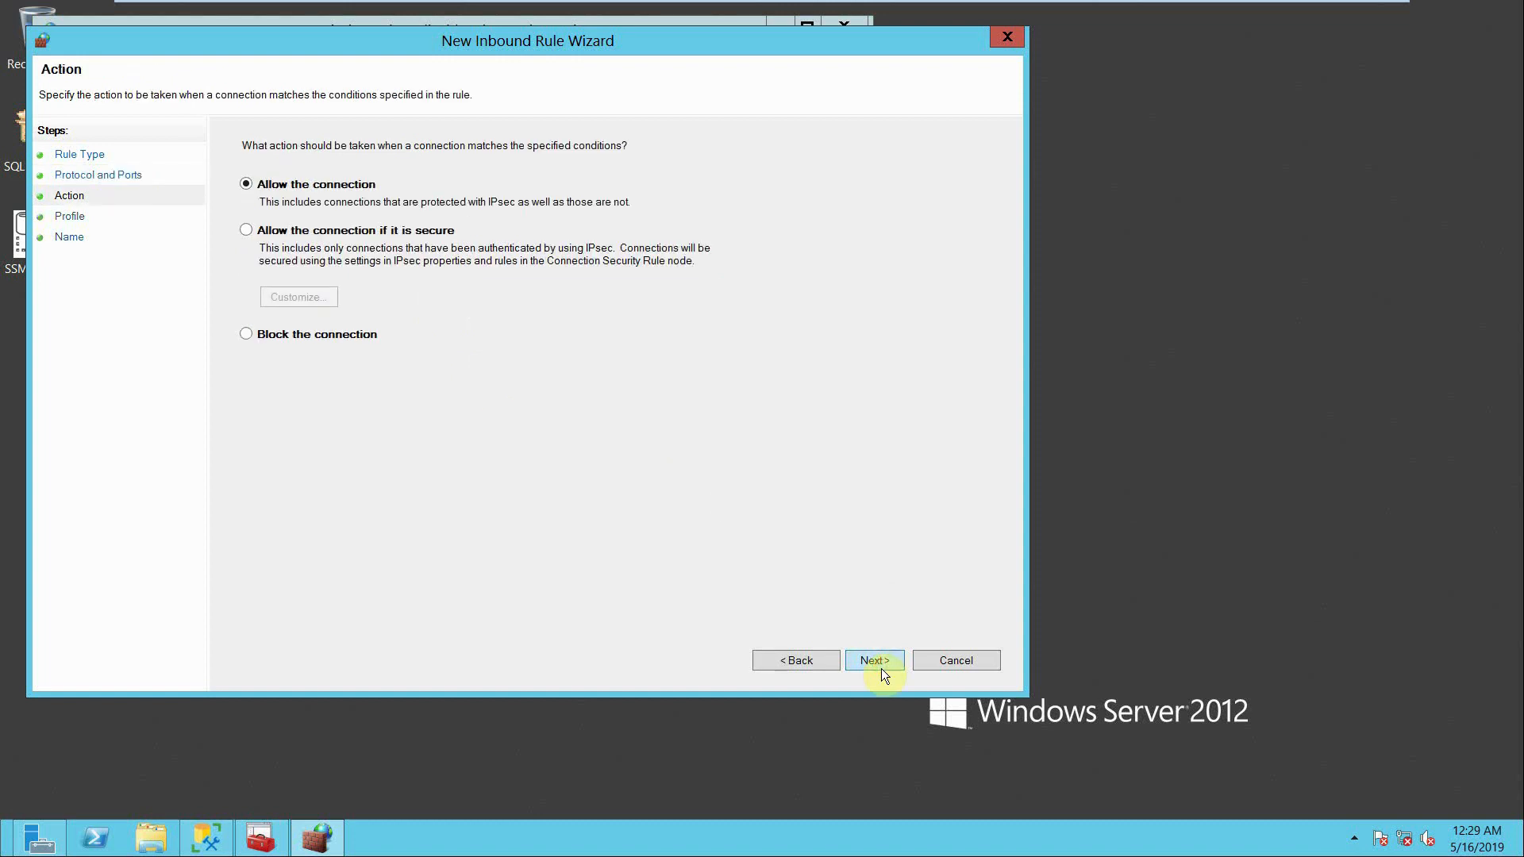
# - Allow the connection, keep the default profiles, and create the inbound rule with the name 1433 SQL
pyautogui.click(881, 669)
pyautogui.click(882, 669)
pyautogui.write('1433 SQL')
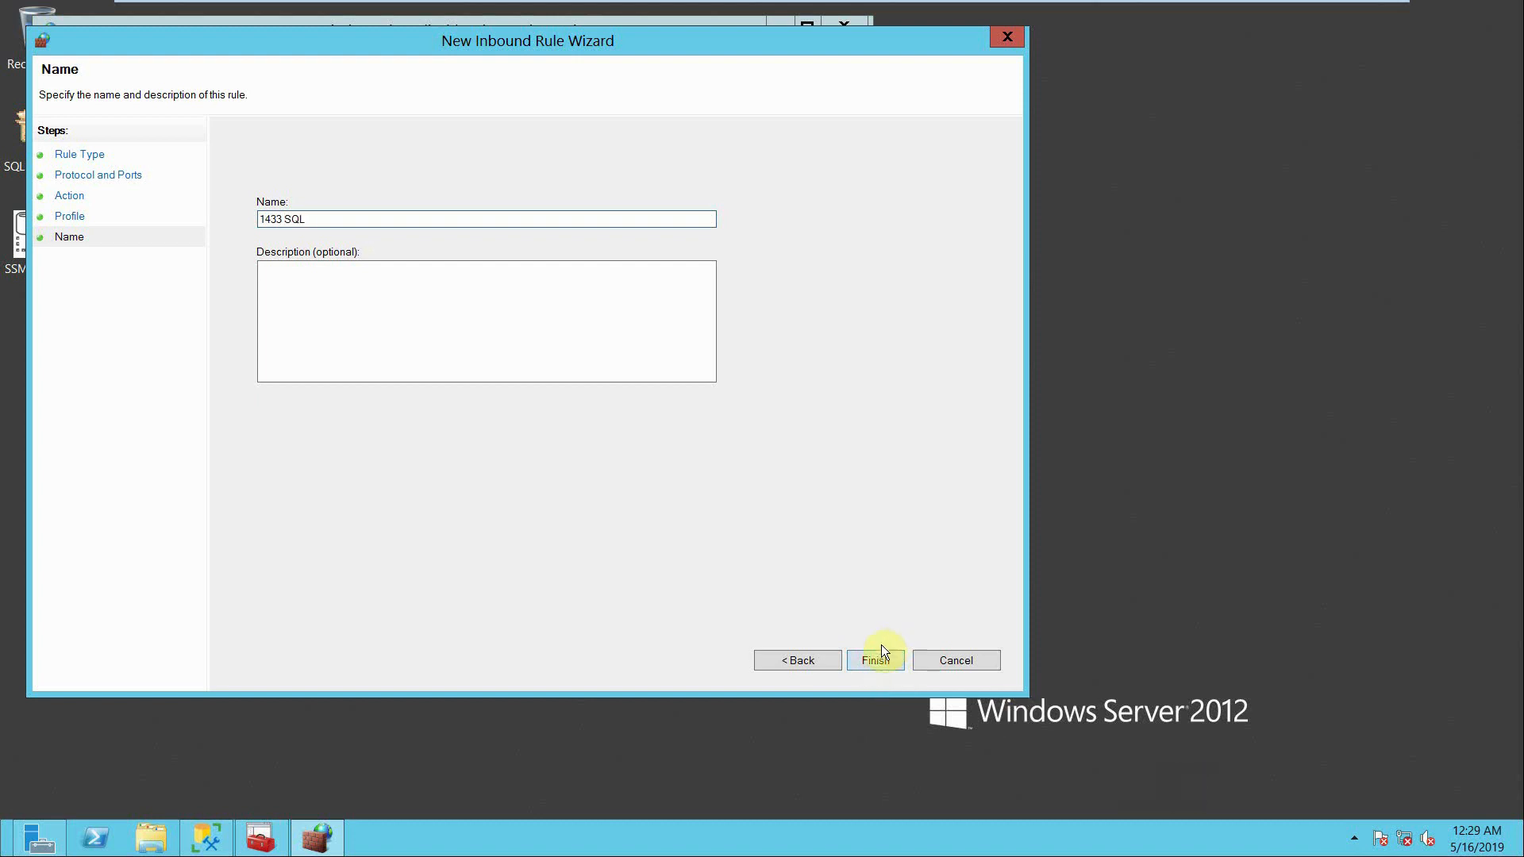
pyautogui.click(865, 661)
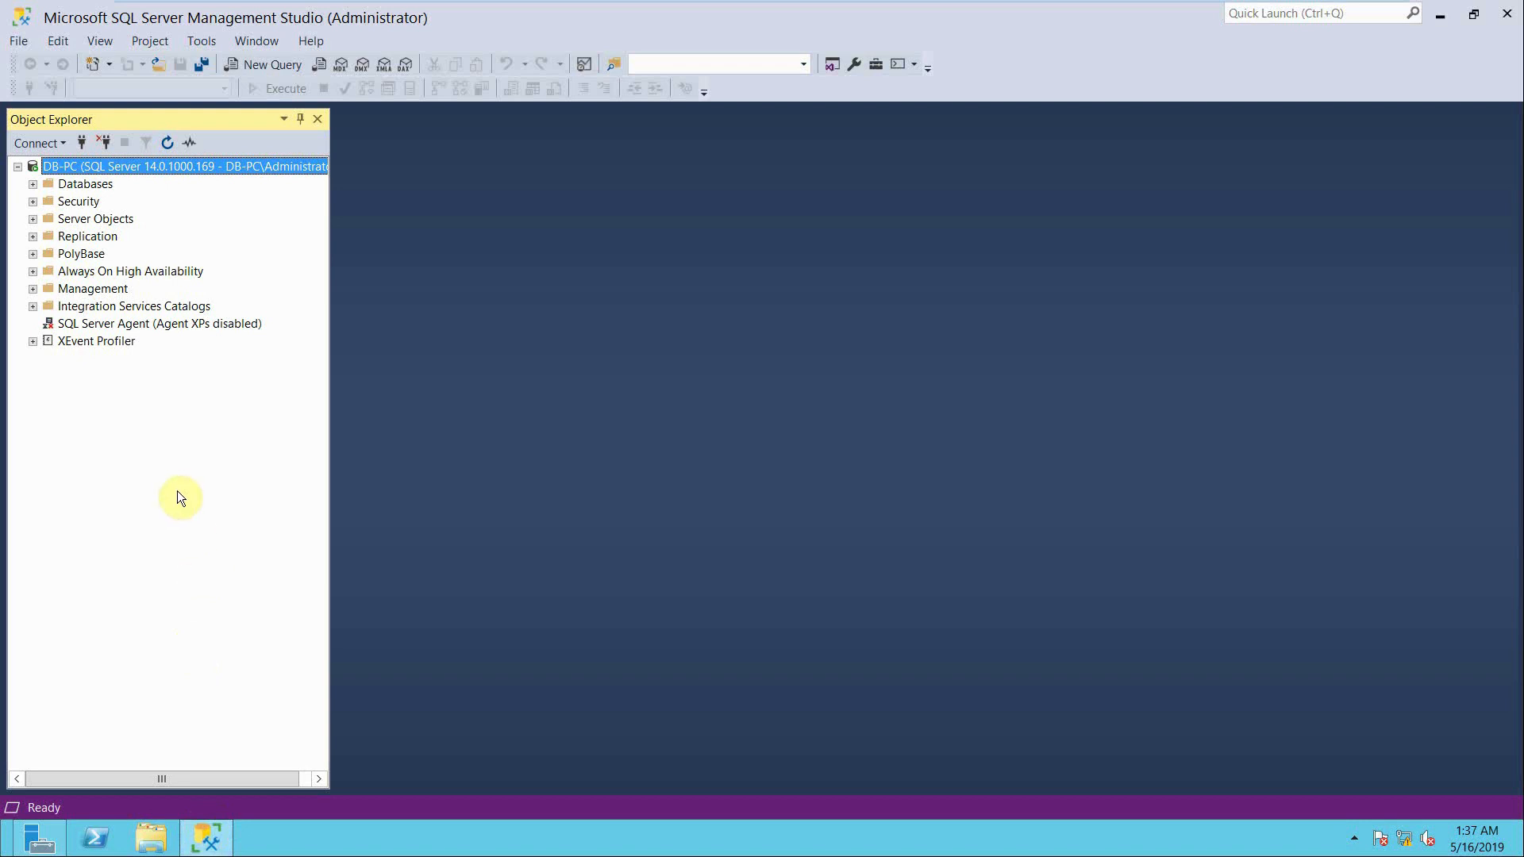
# - In SQL Server Management Studio, expand the server's Security Logins and select the DB-PC\Administrator login
pyautogui.click(33, 200)
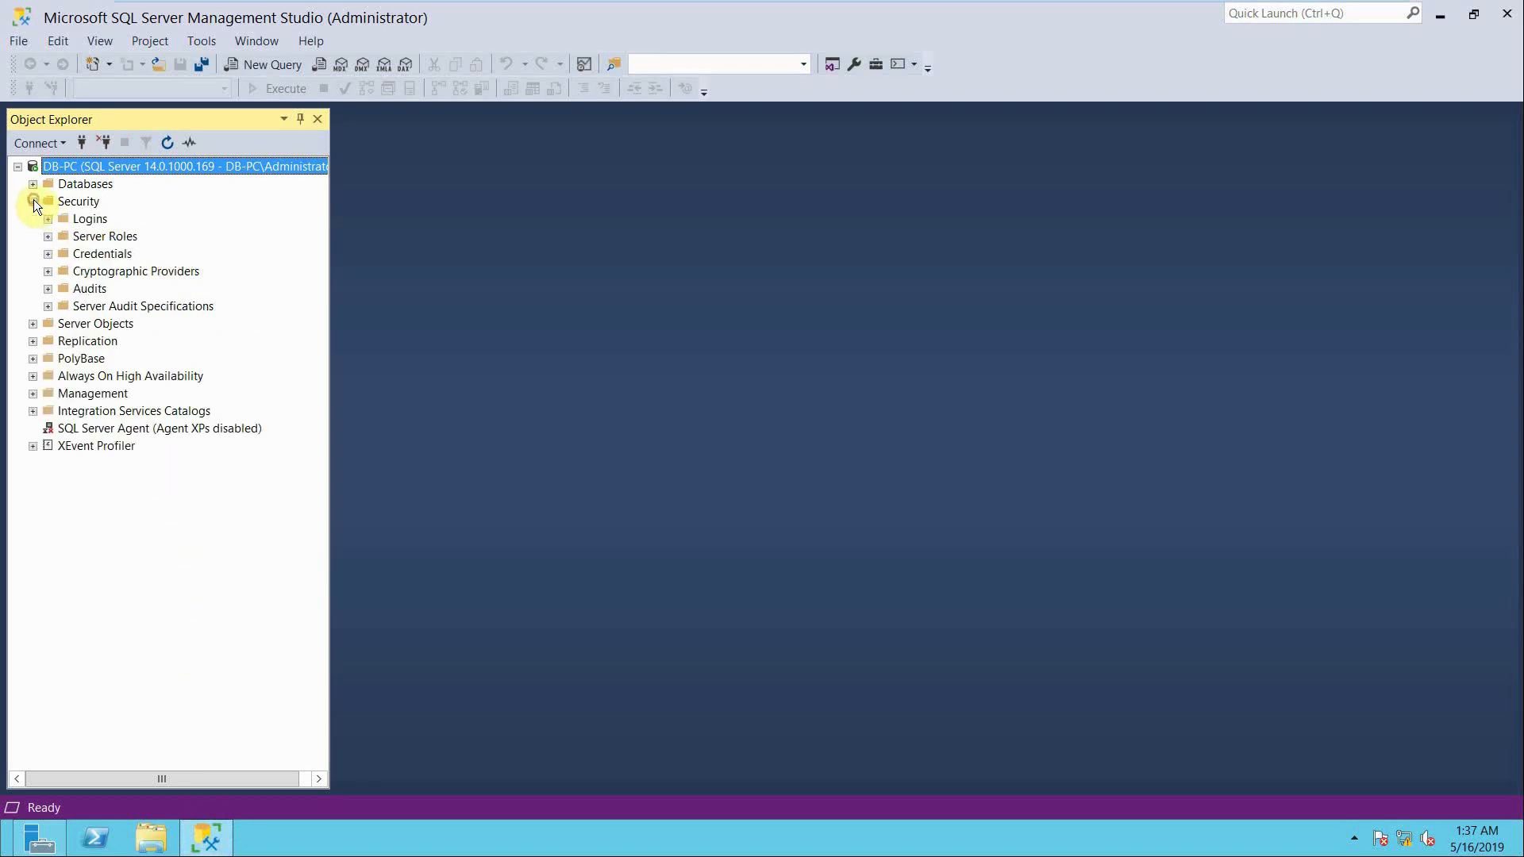
pyautogui.click(46, 221)
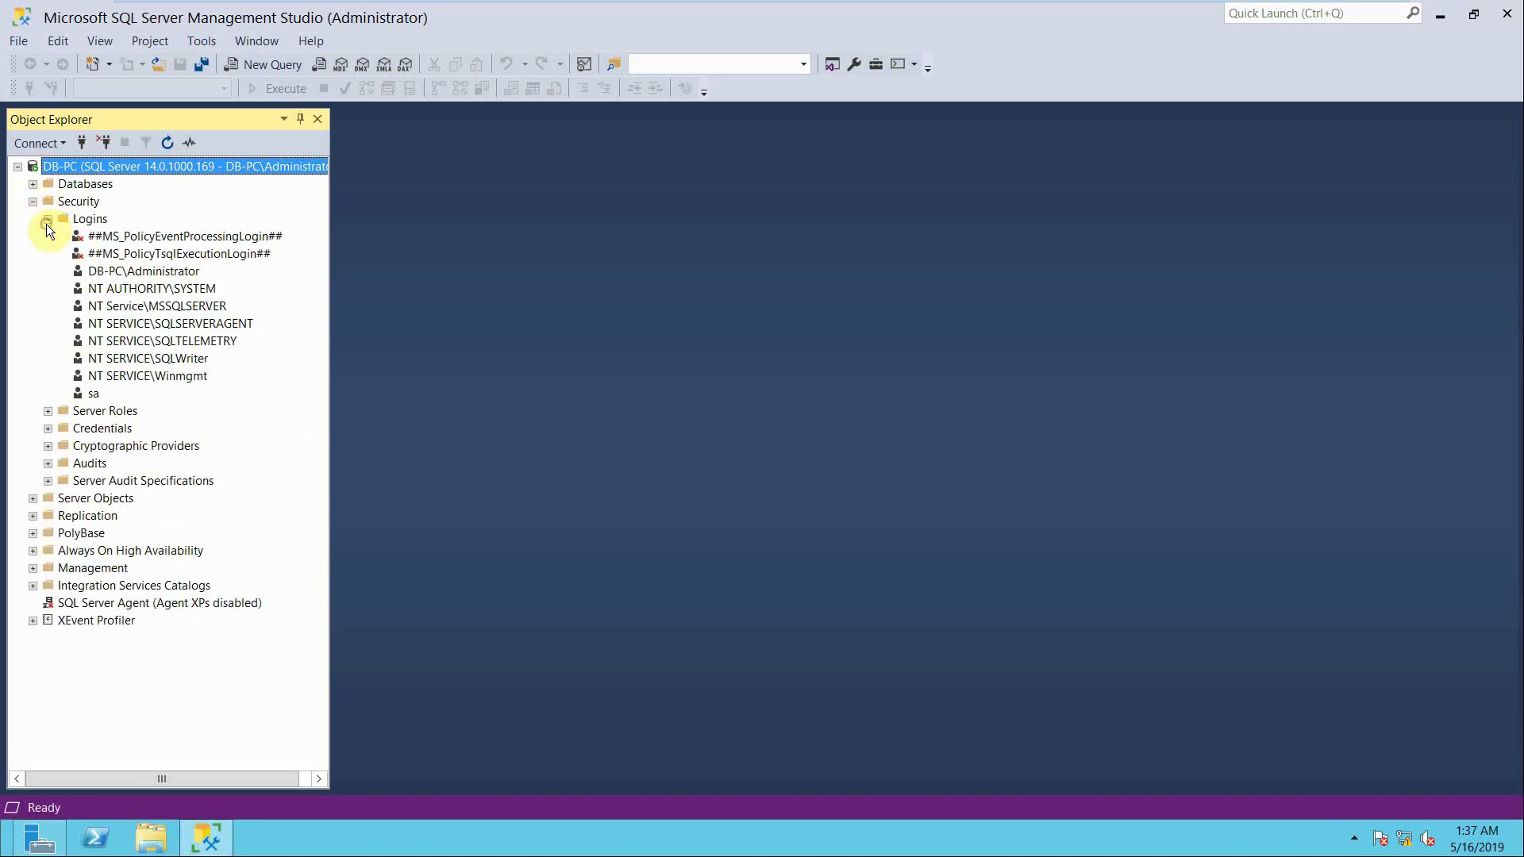
pyautogui.click(135, 272)
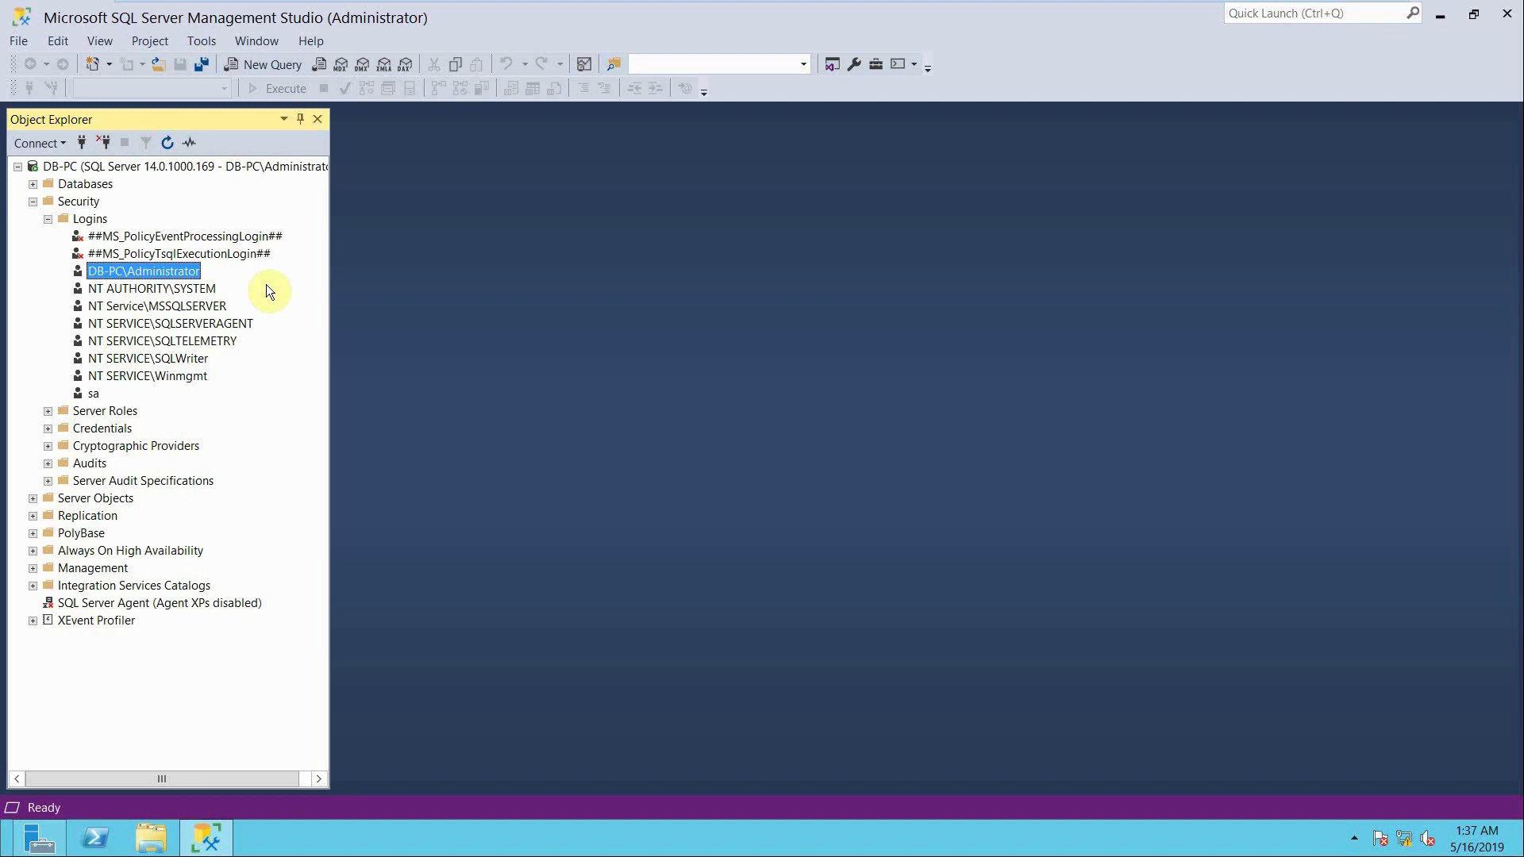
# - Set the DB-PC server's authentication to SQL Server and Windows Authentication mode in its security properties
pyautogui.rightClick(185, 169)
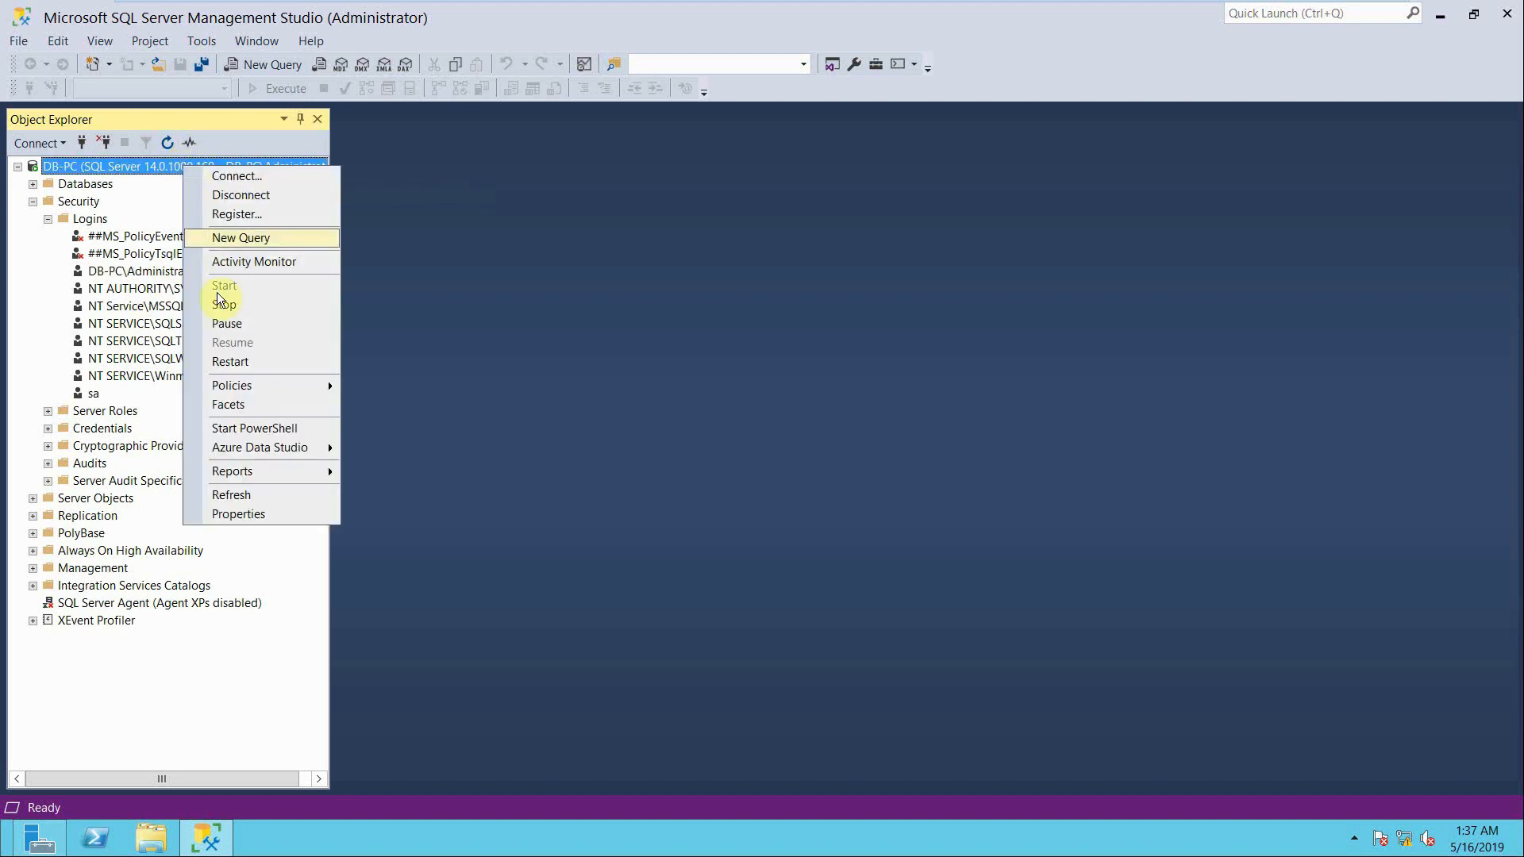
pyautogui.click(225, 515)
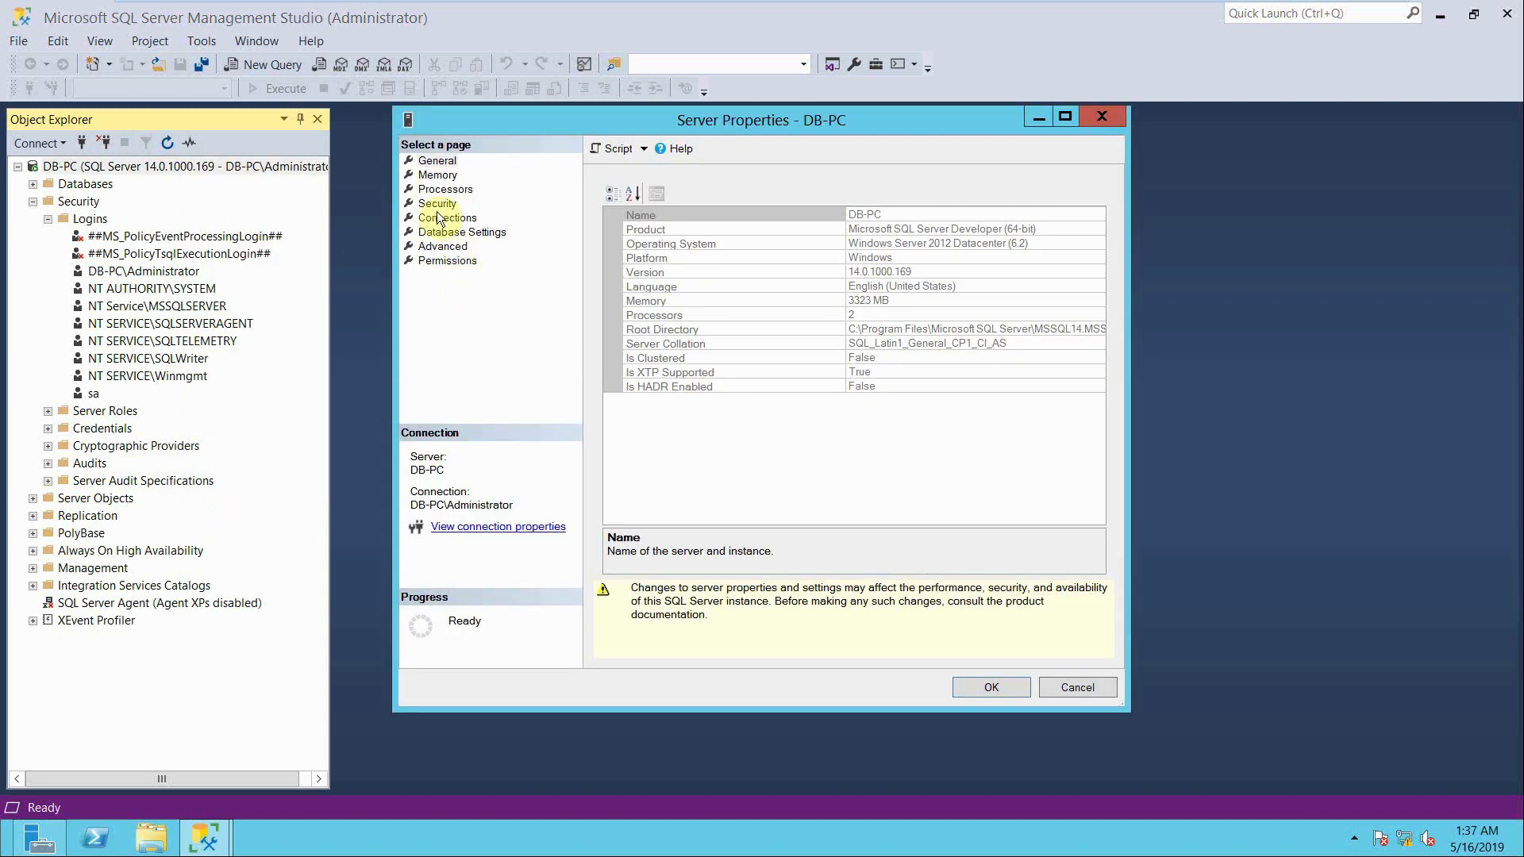
pyautogui.click(435, 204)
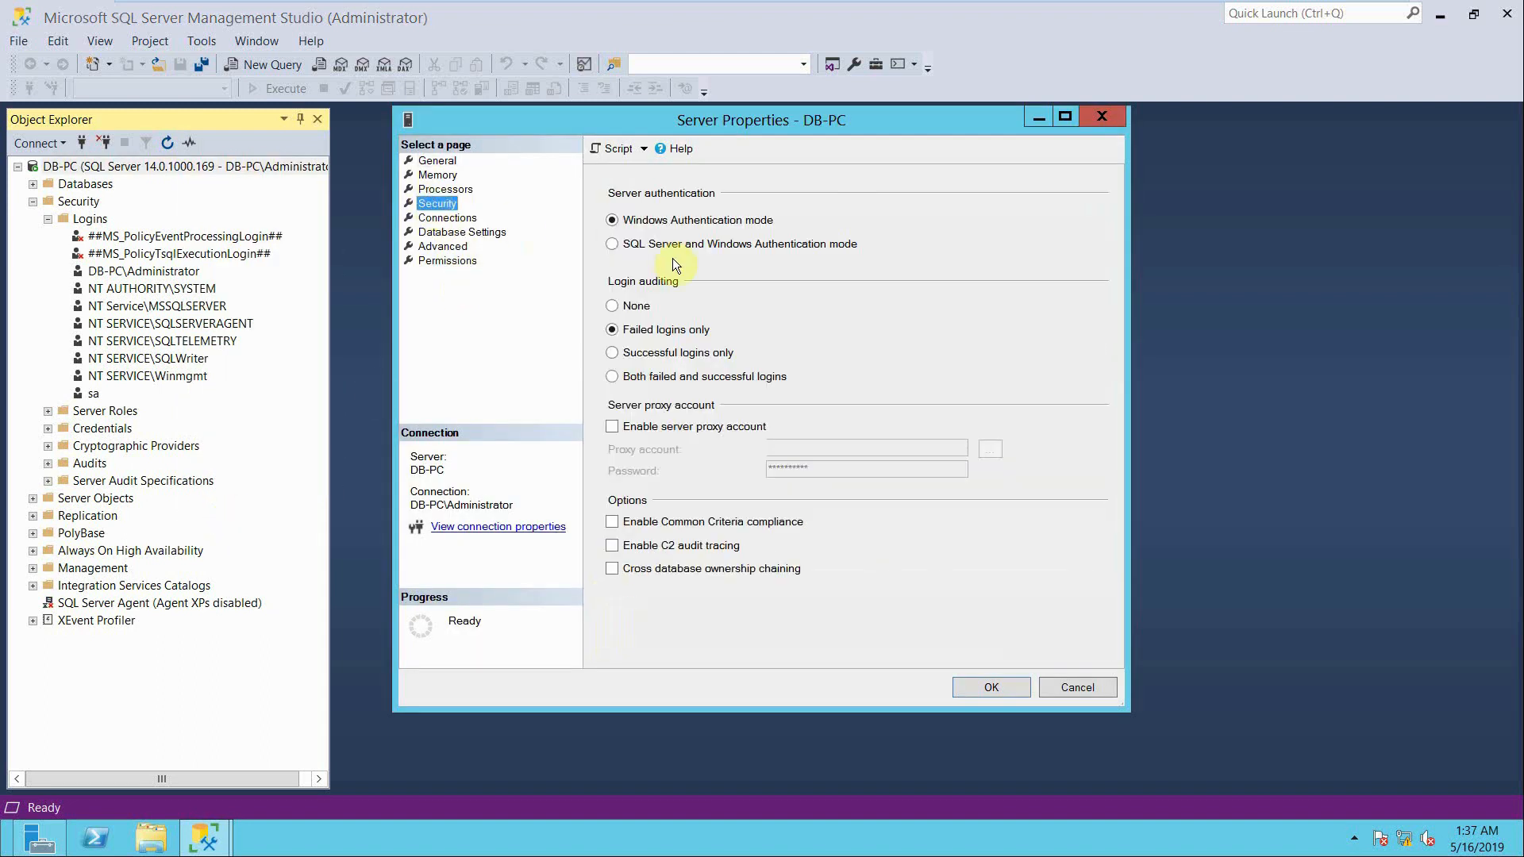
pyautogui.click(615, 245)
pyautogui.click(988, 688)
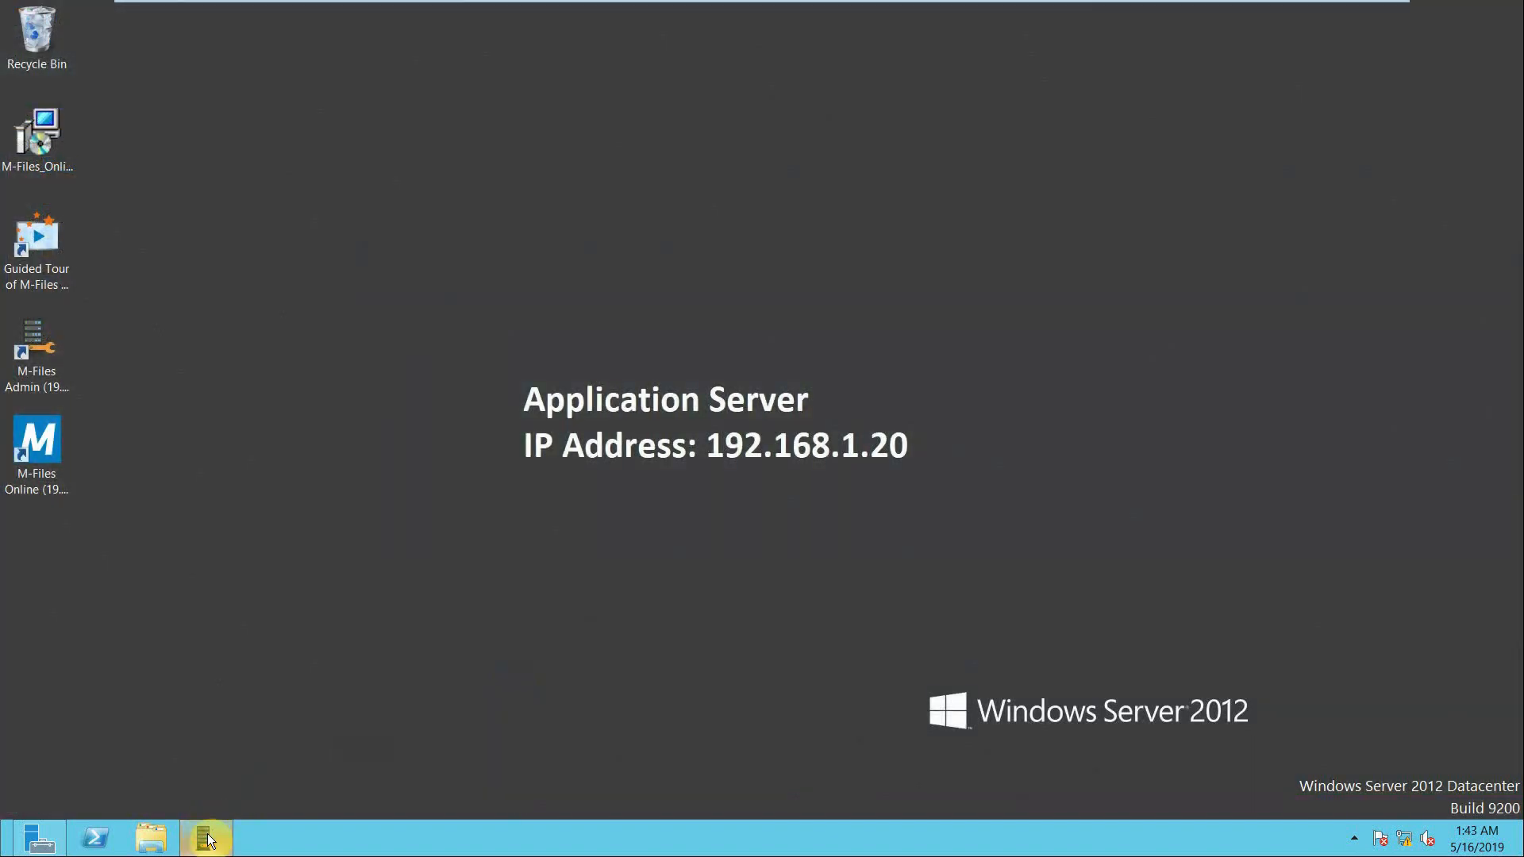
# - Open M-Files Admin on the application server and start a new document vault named Engineering
pyautogui.click(208, 835)
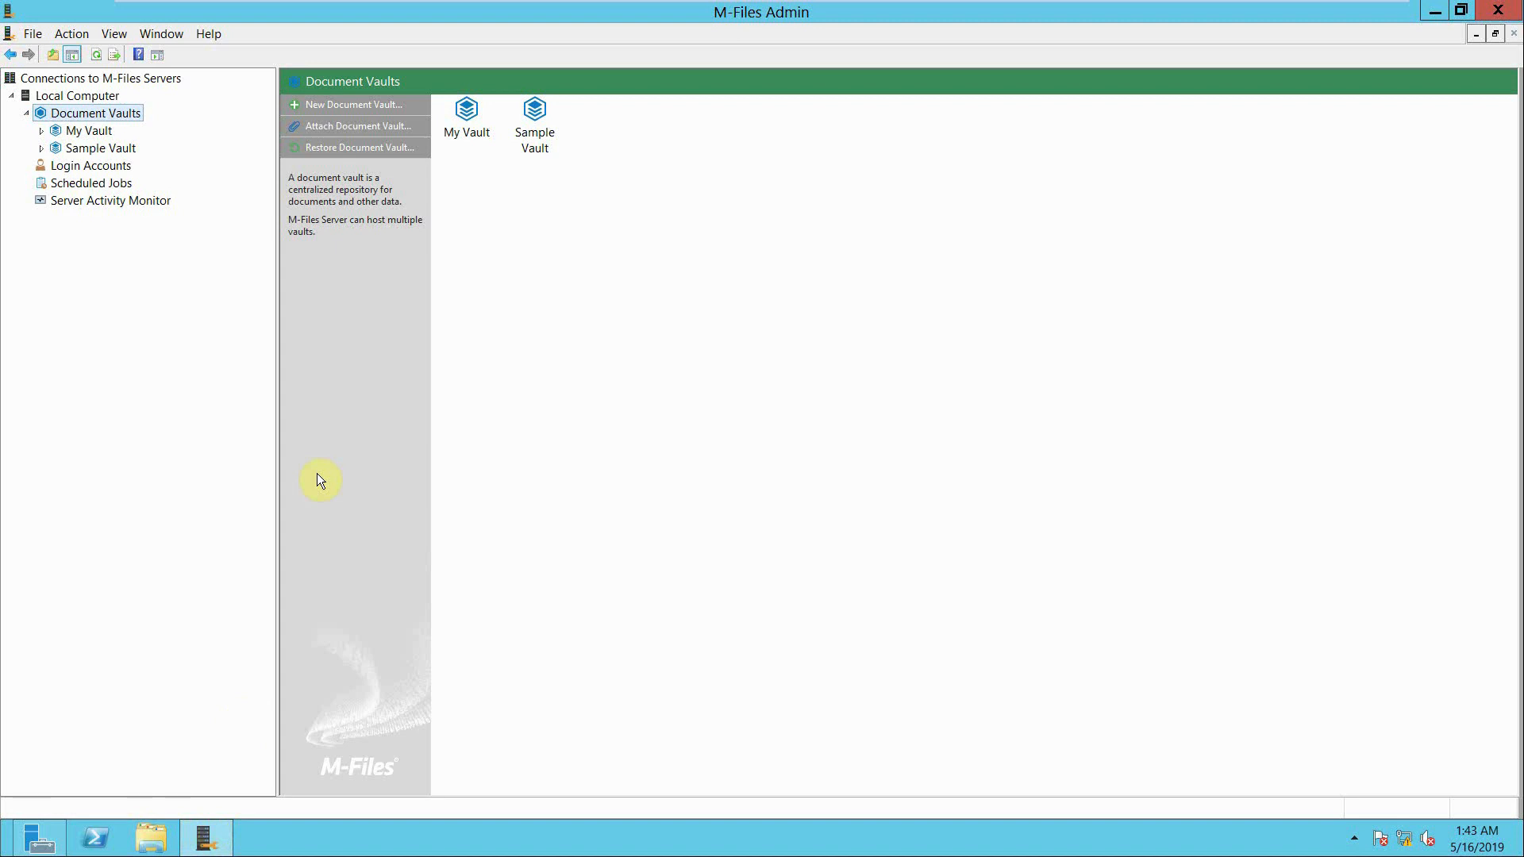
pyautogui.rightClick(101, 111)
pyautogui.click(119, 116)
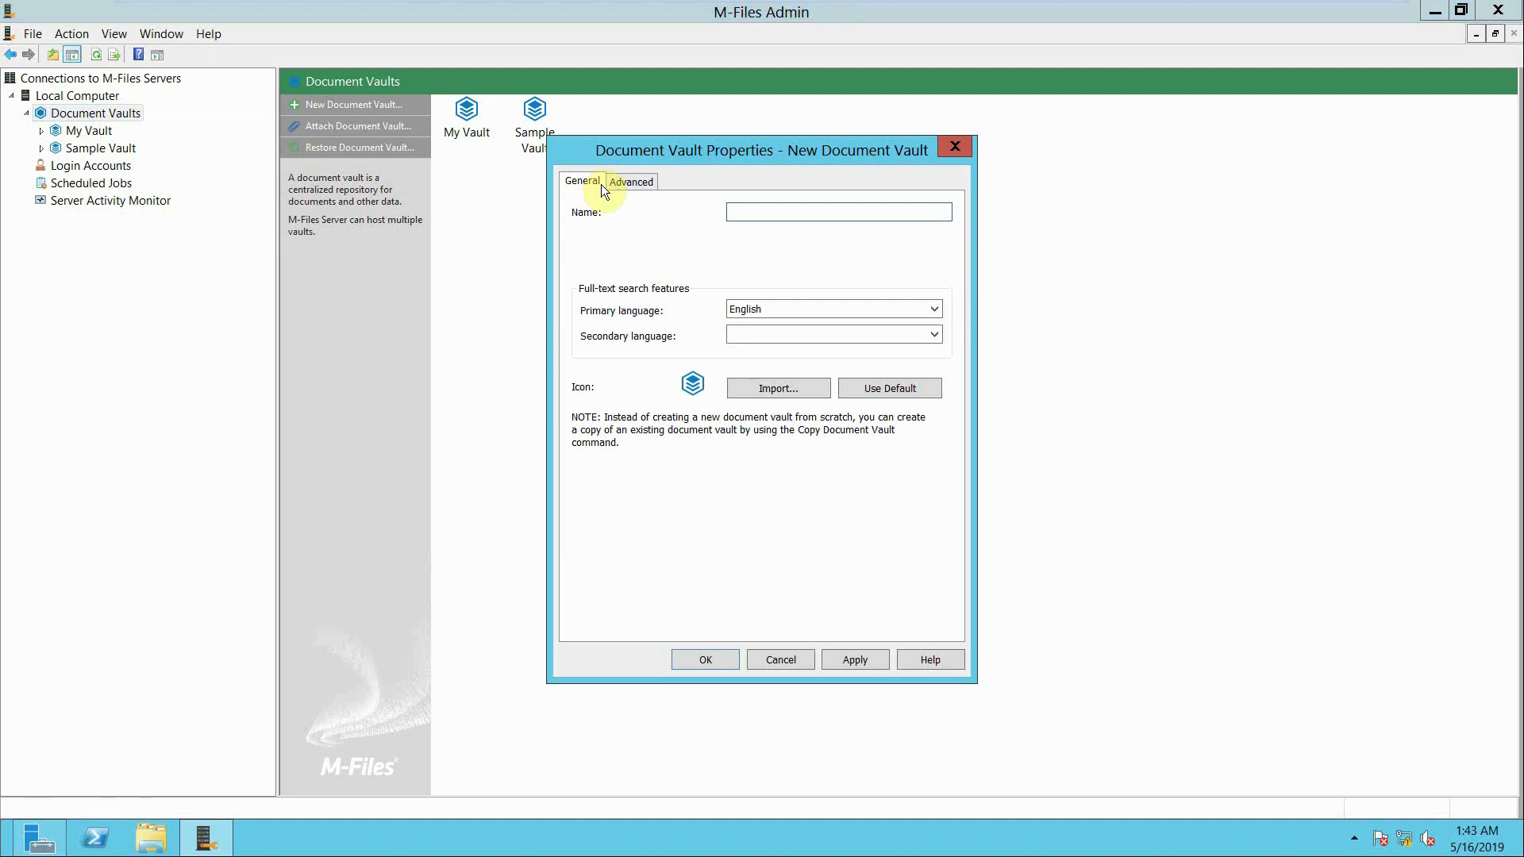
pyautogui.write('Enginn')
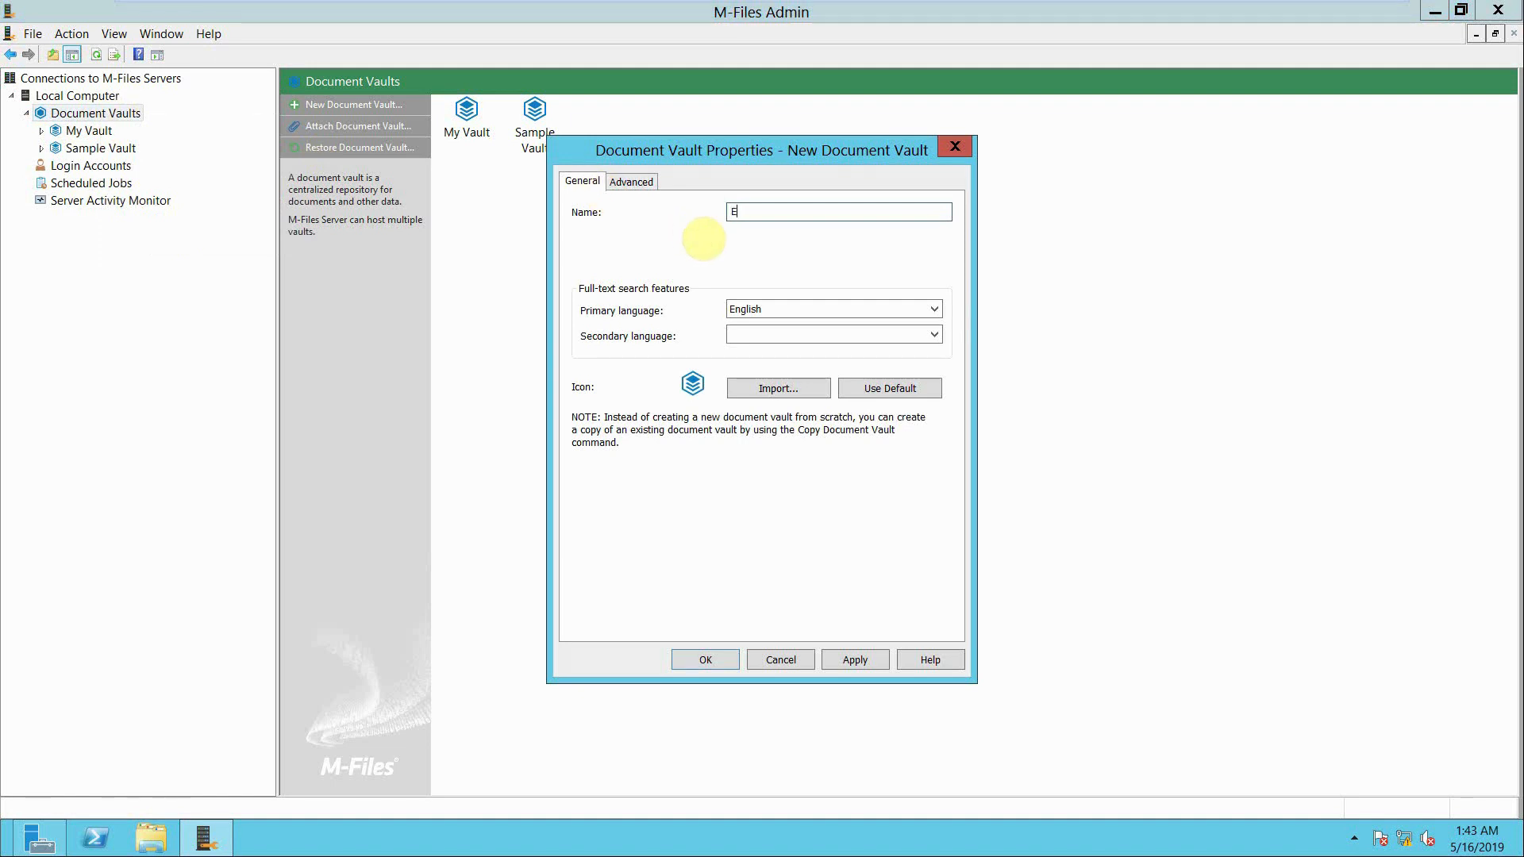
pyautogui.press('BackSpace')
pyautogui.write('eering')
# - Make the vault use Microsoft SQL Server as its database engine, with db-pc as the server name
pyautogui.click(650, 181)
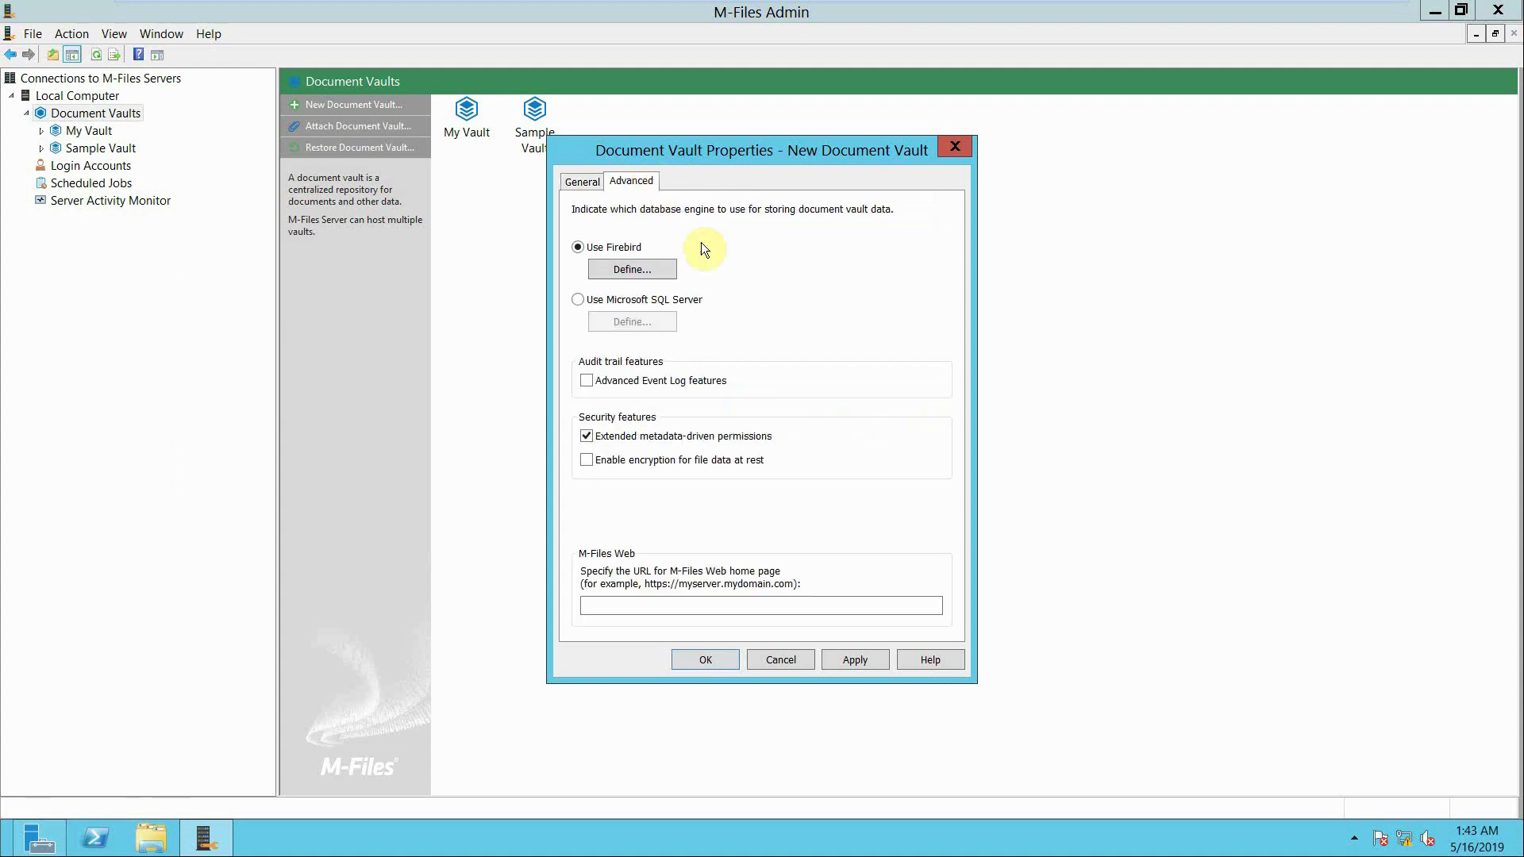
pyautogui.click(578, 299)
pyautogui.click(633, 321)
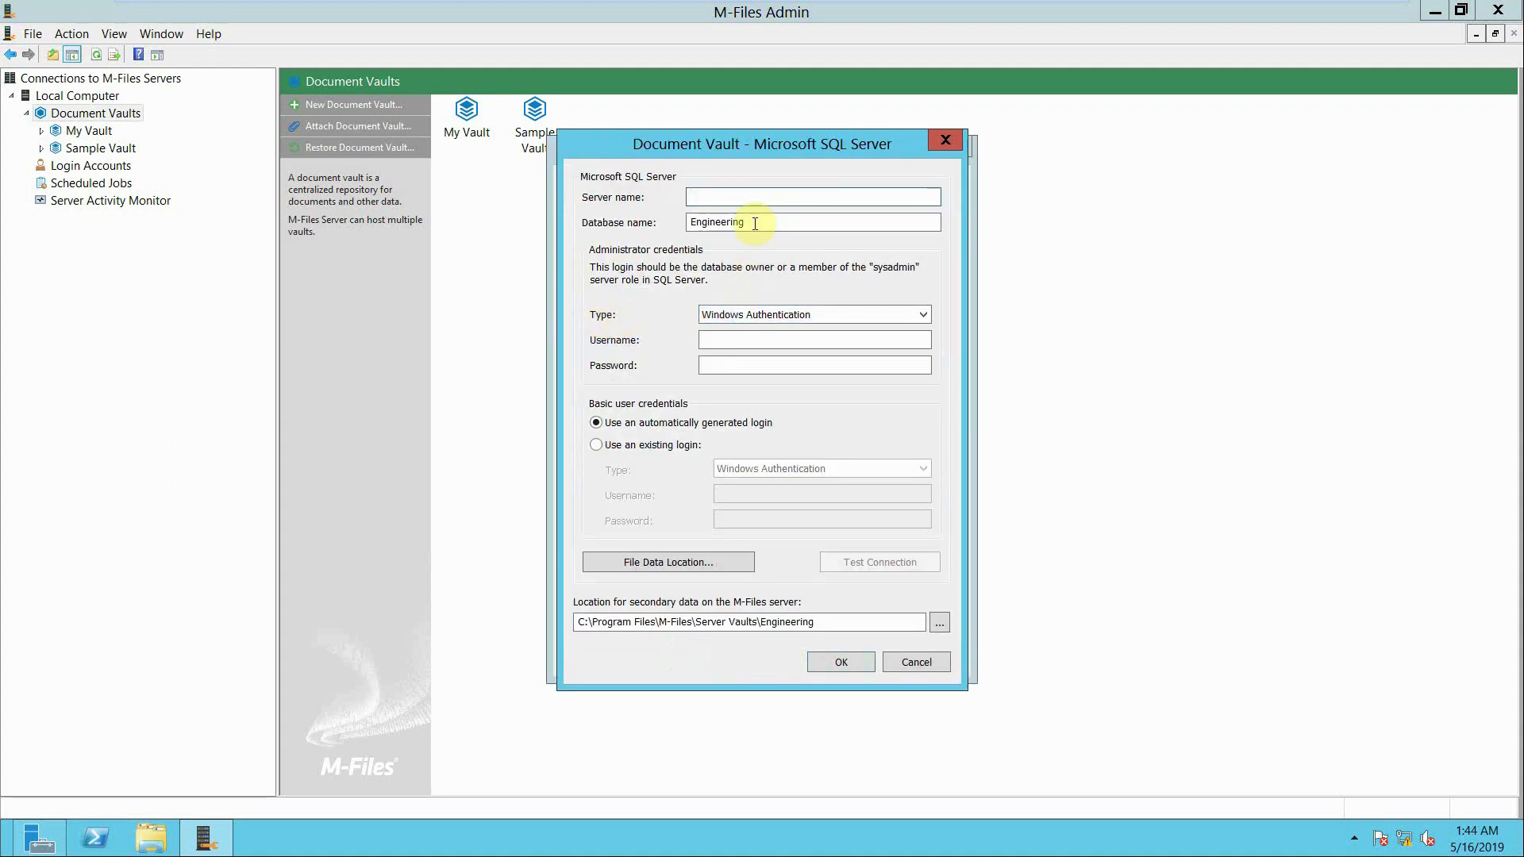
pyautogui.write('db-pc')
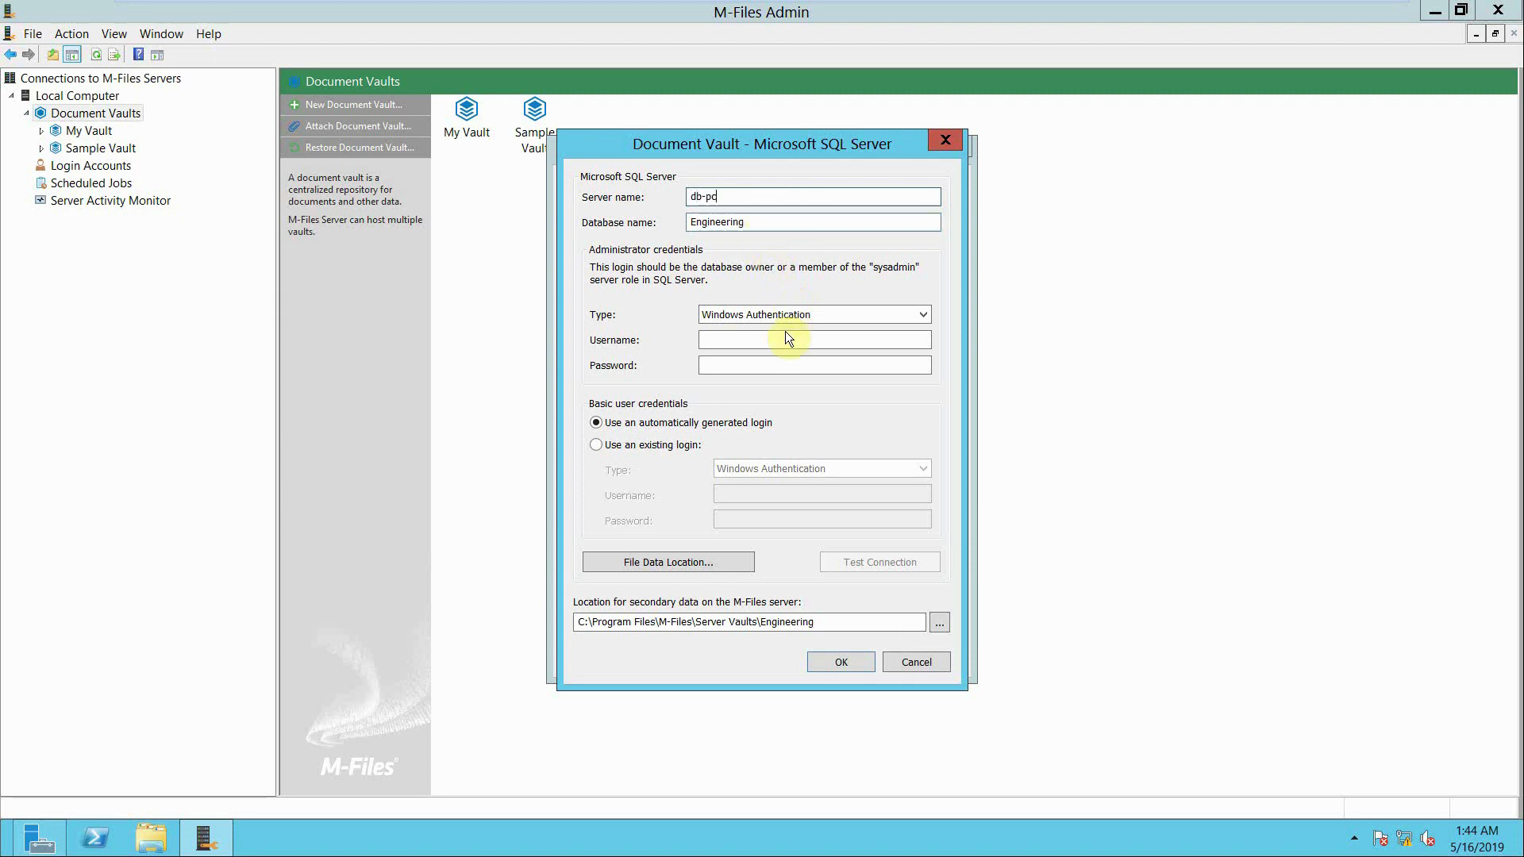
# - Enter Administrator as the username and type the account password in the SQL Server administrator credentials
pyautogui.click(787, 339)
pyautogui.write('Administrator')
pyautogui.press('Tab')
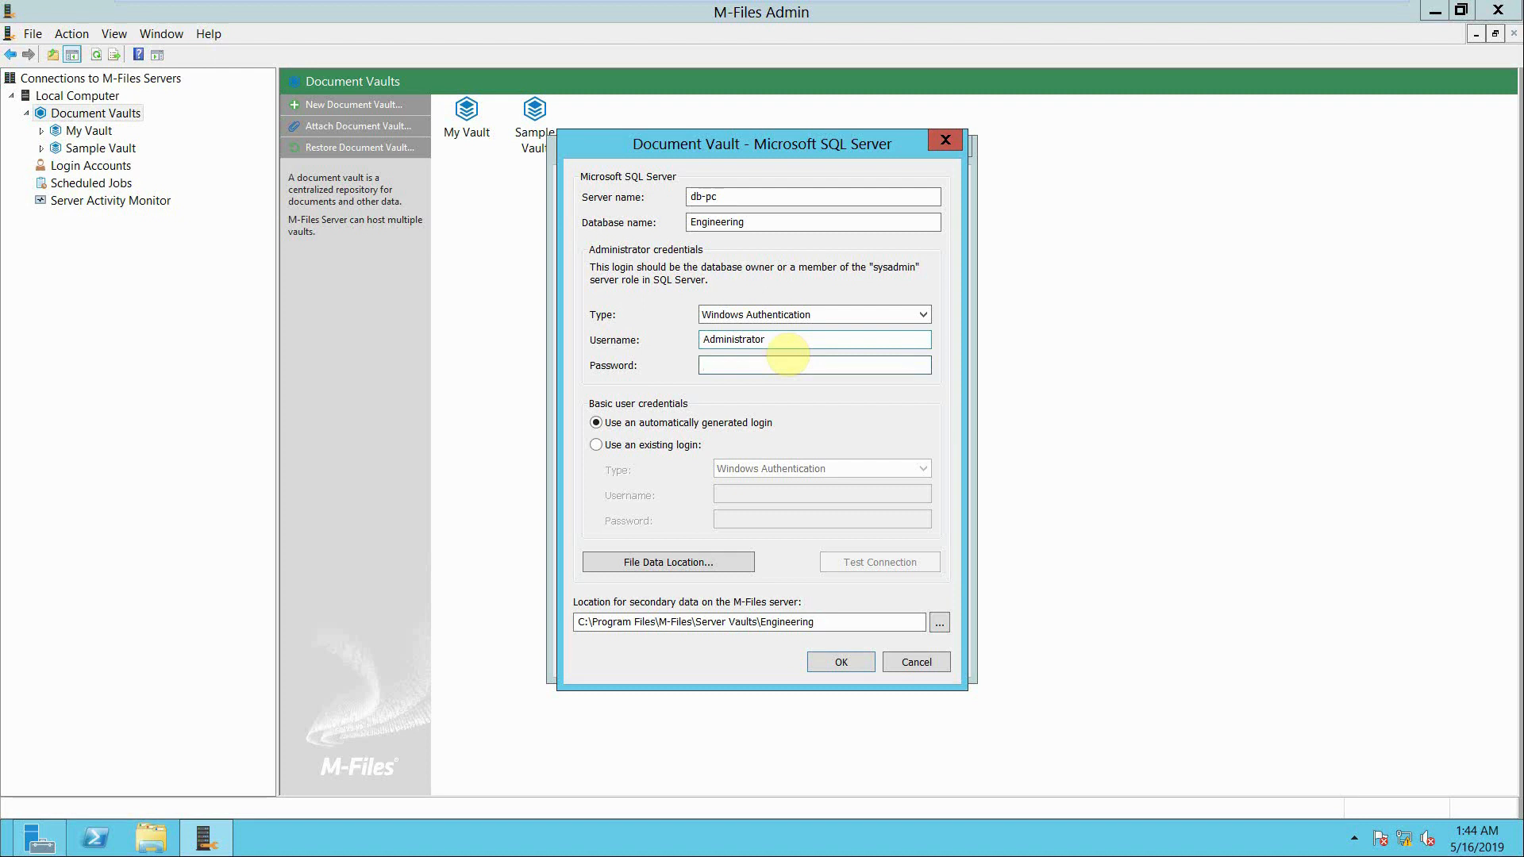
pyautogui.press('capslock')
pyautogui.write('••••••••')
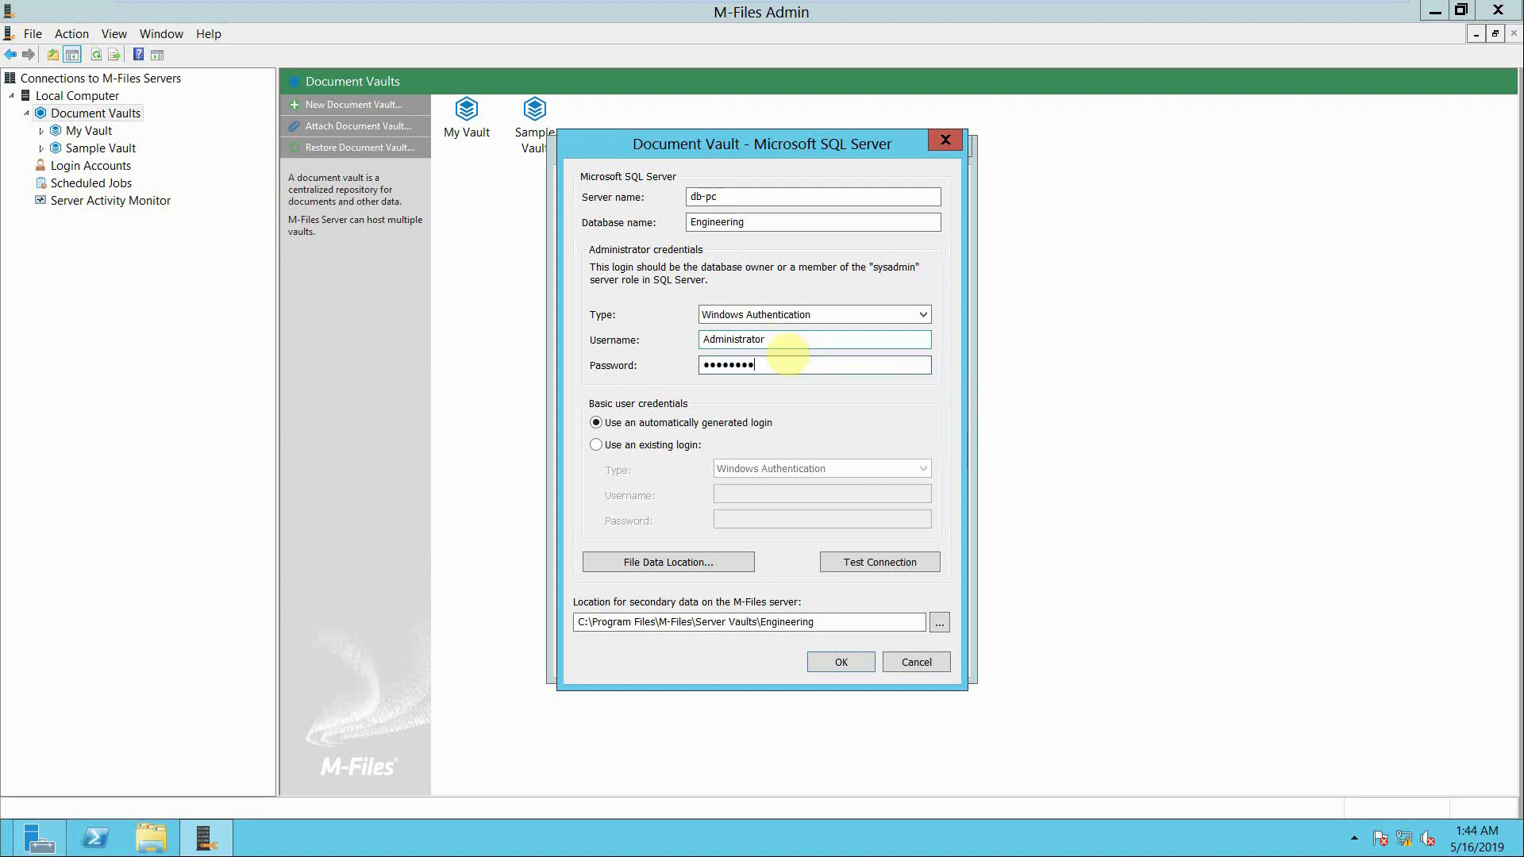
# - Test the SQL Server connection with Windows Authentication and confirm the settings to create the Engineering vault
pyautogui.click(823, 315)
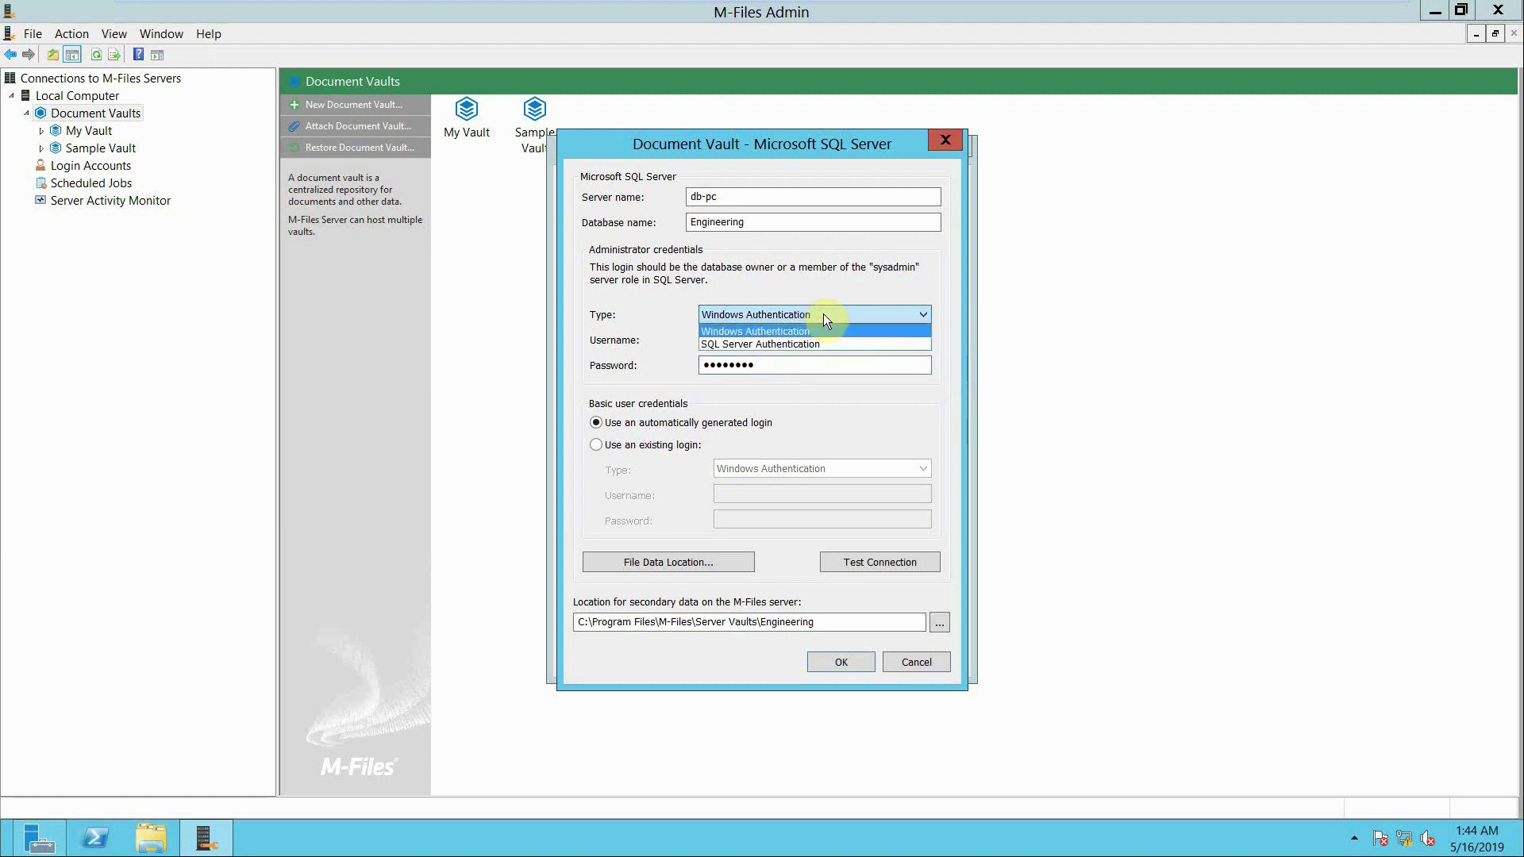
pyautogui.click(822, 314)
pyautogui.click(855, 564)
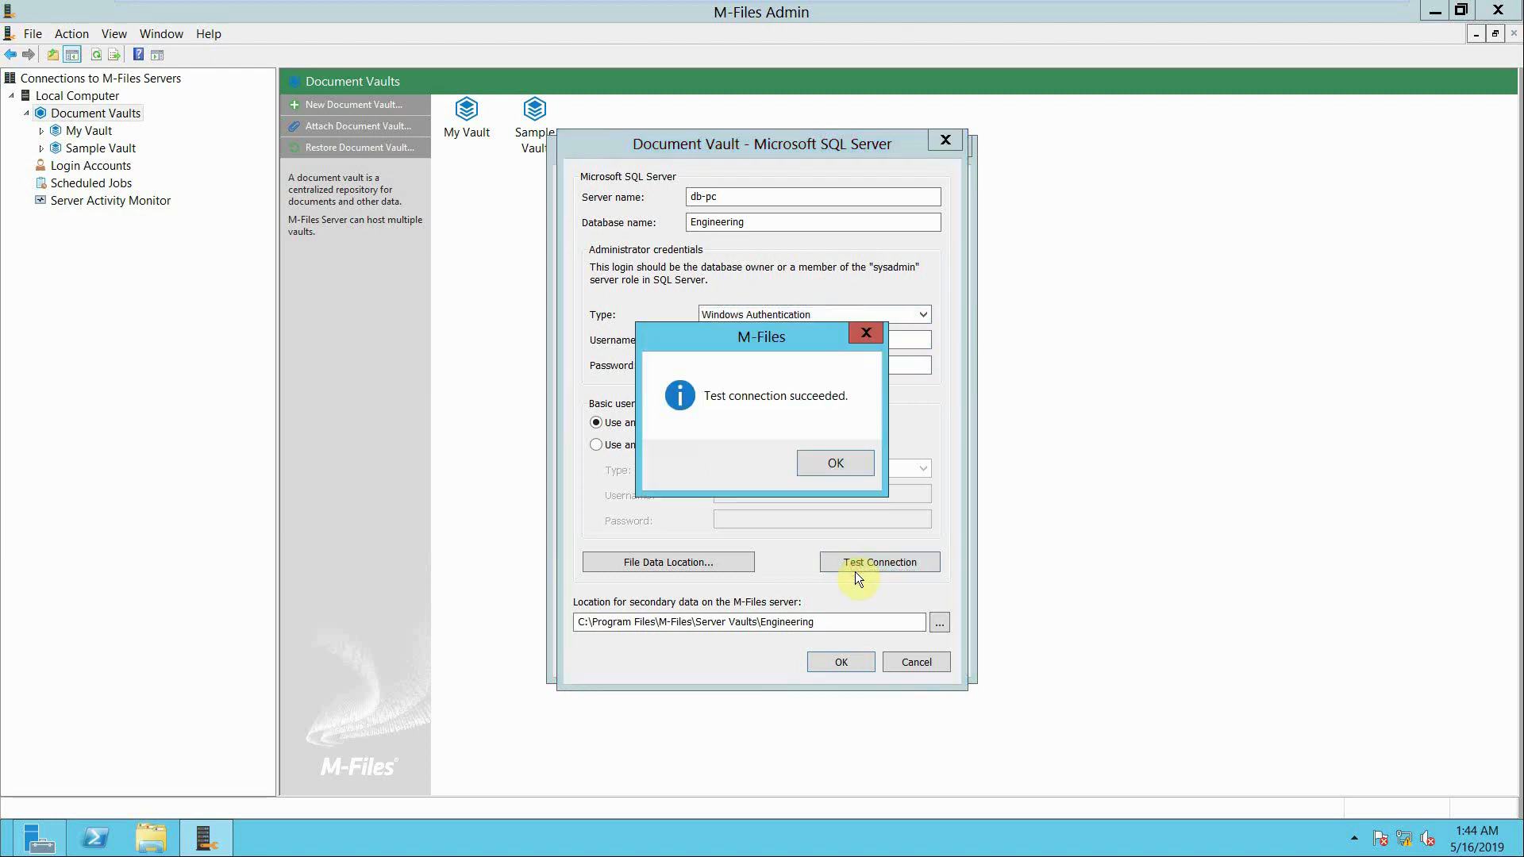
pyautogui.click(840, 463)
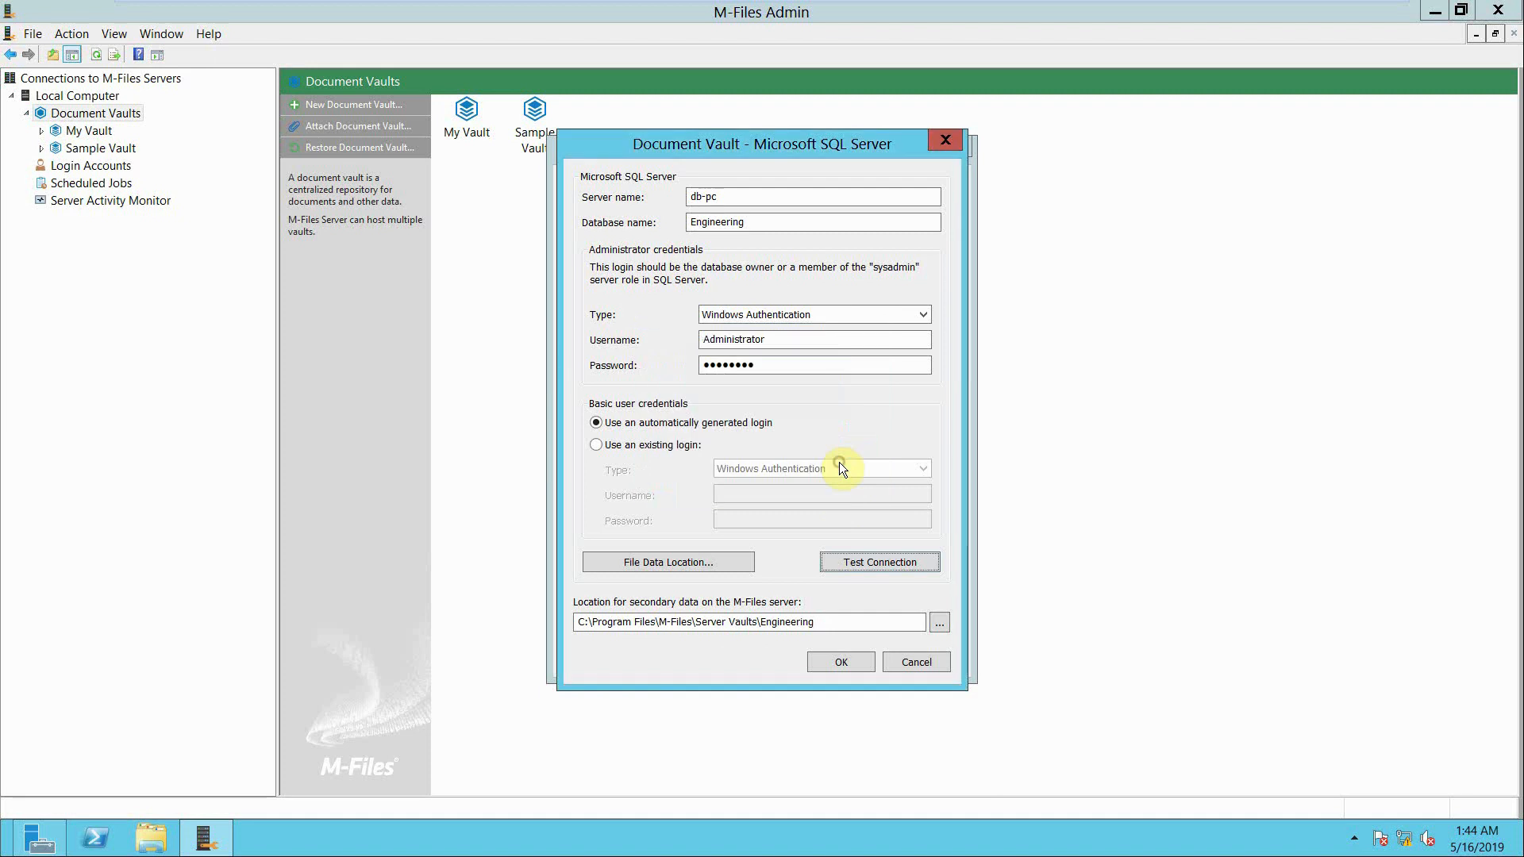
pyautogui.click(841, 662)
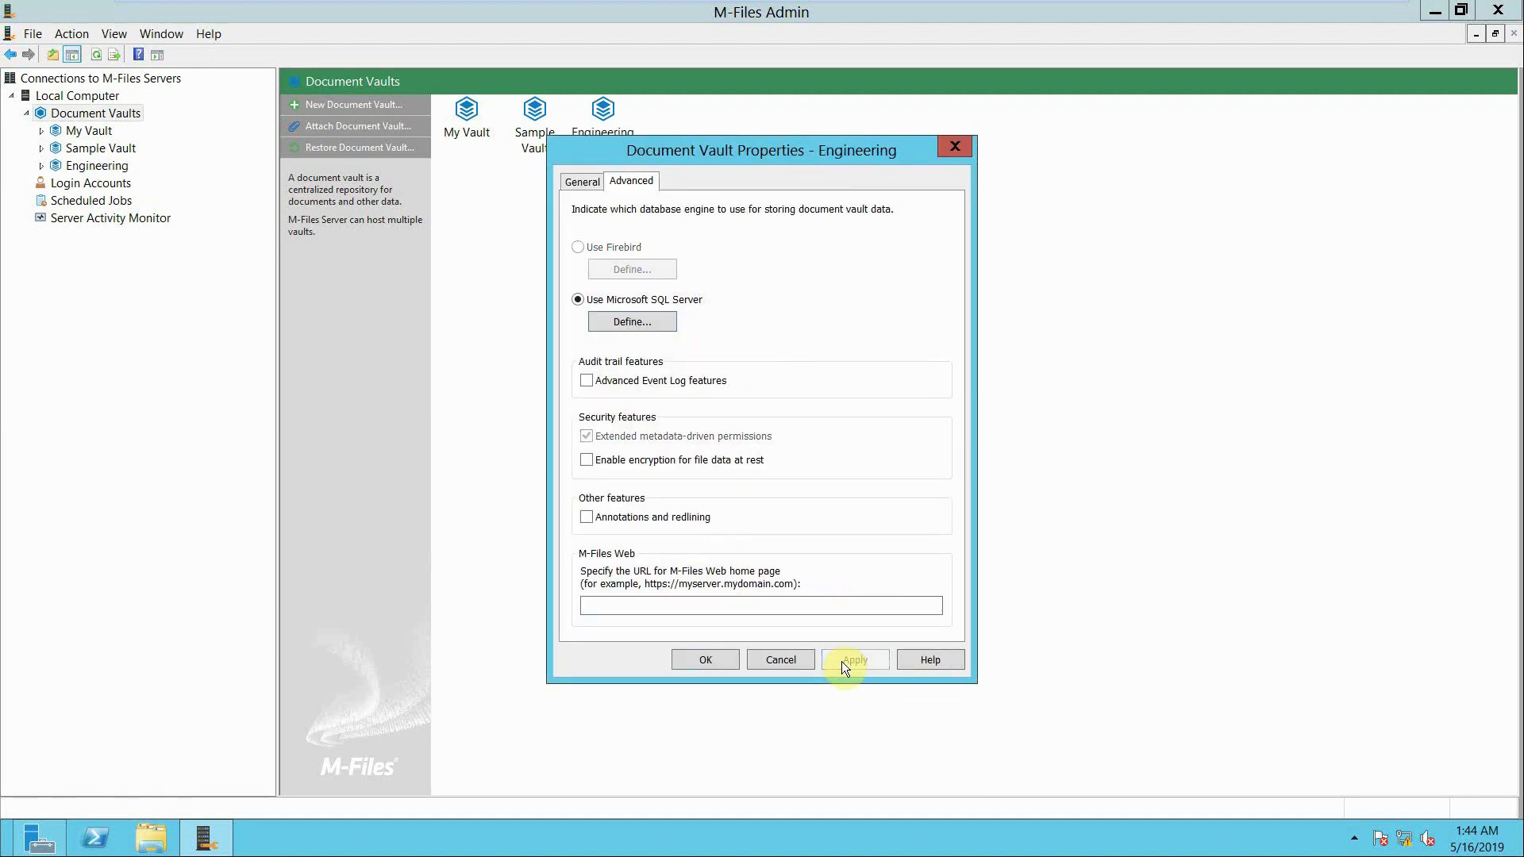
pyautogui.click(713, 657)
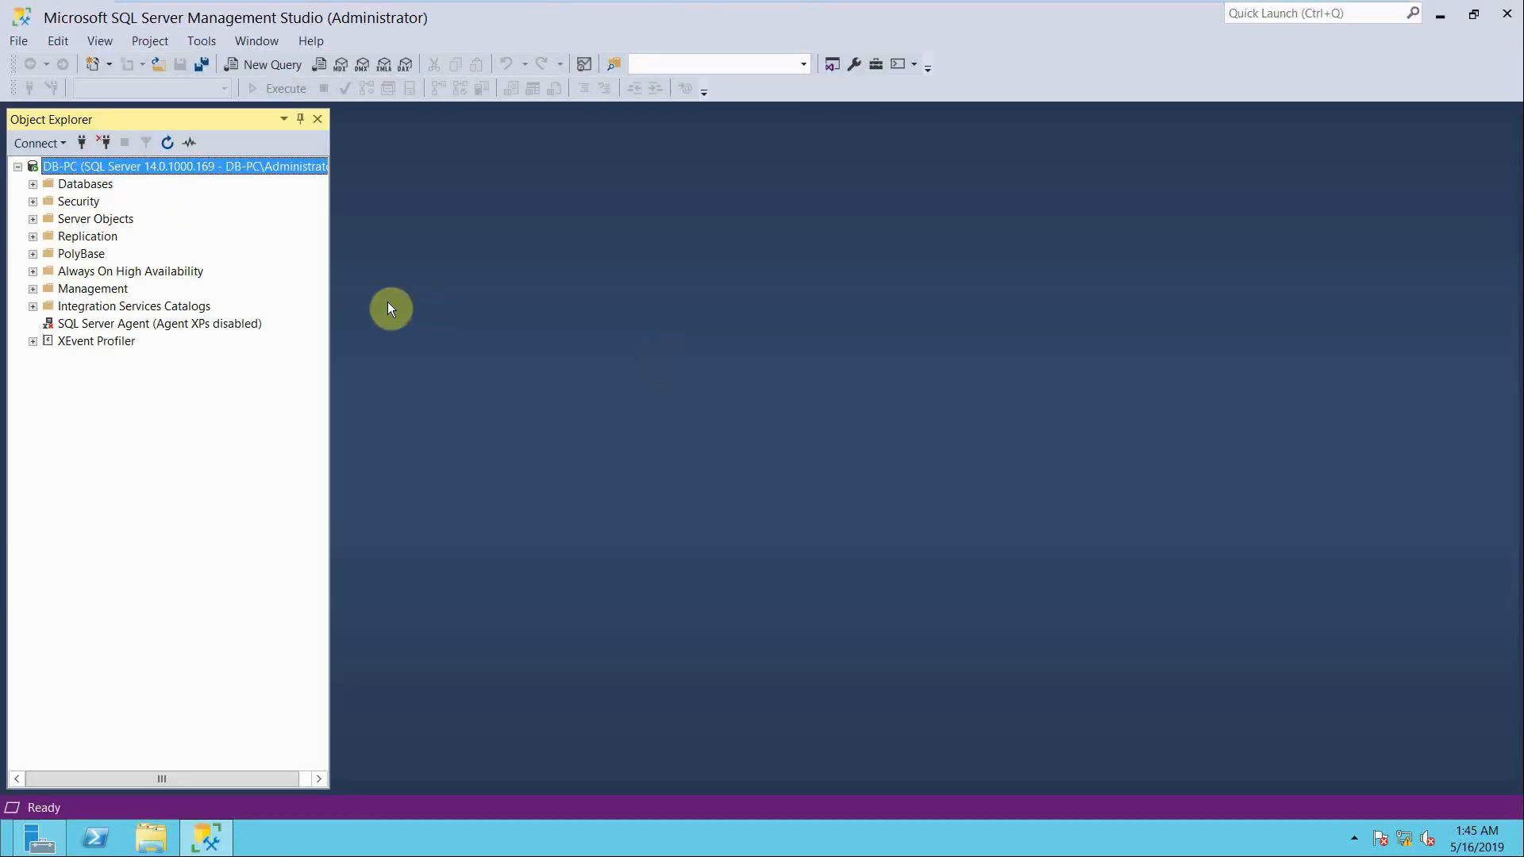
# - In SQL Server Management Studio on the database server, refresh the server and select the Engineering database under Databases
pyautogui.click(167, 142)
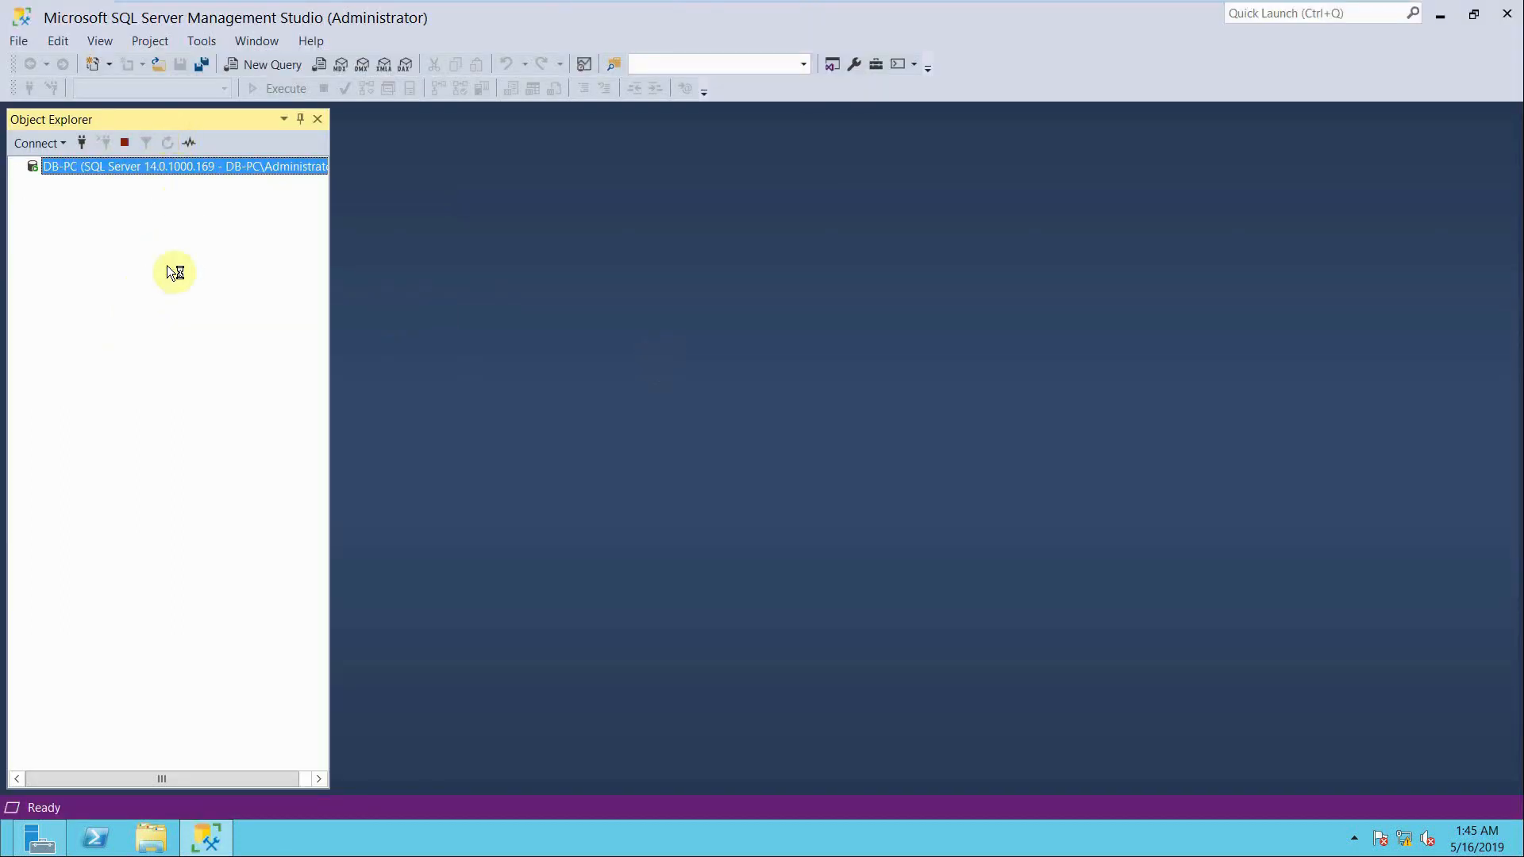
pyautogui.click(34, 184)
pyautogui.click(78, 240)
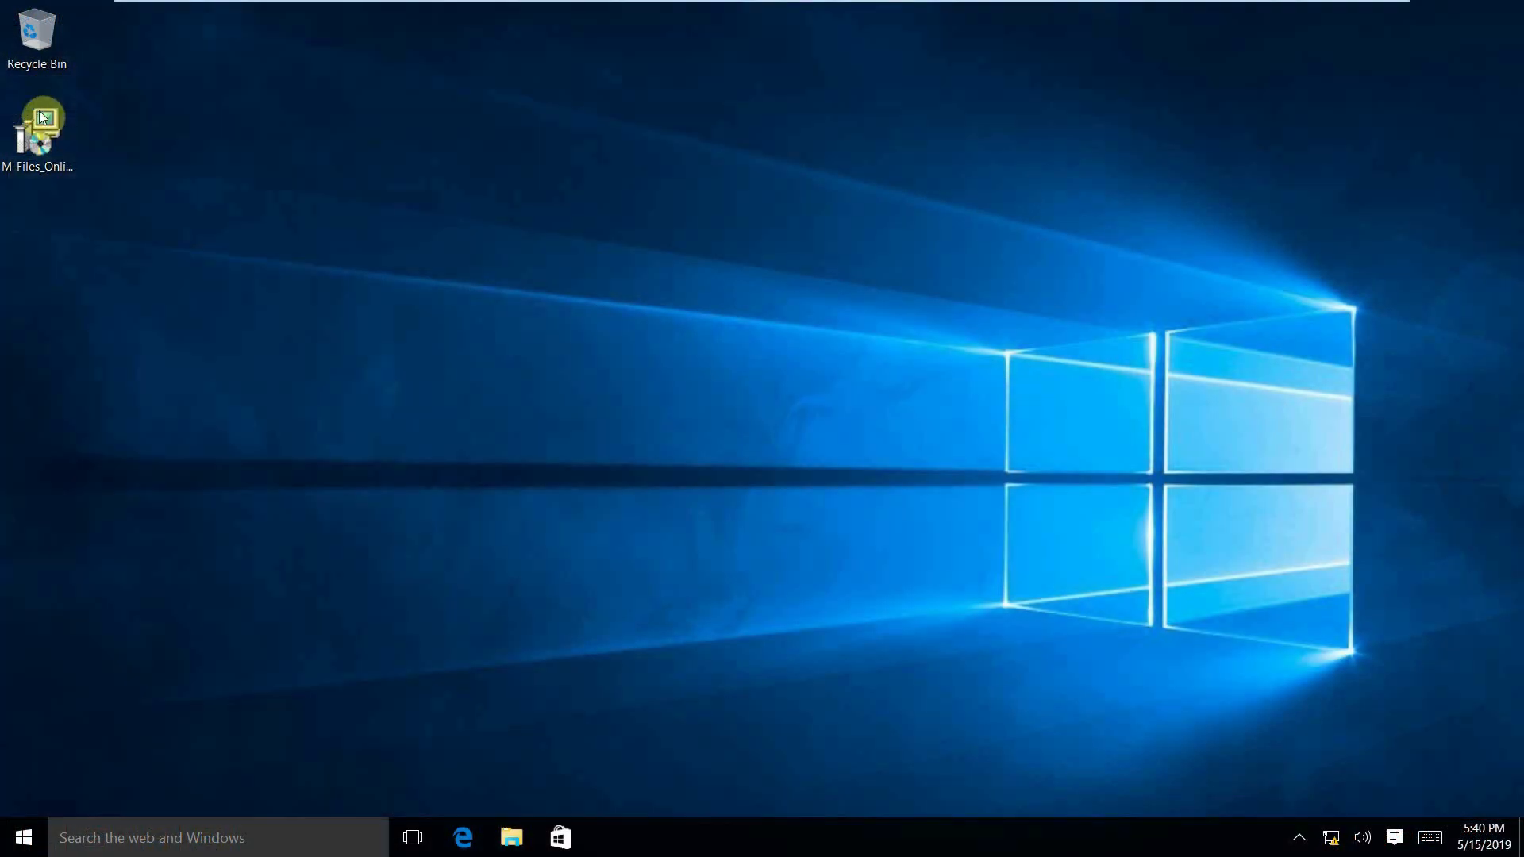
# - Launch the M-Files Online 19.4.7683.3 setup on the Windows 10 client computer and accept the license agreement
pyautogui.click(41, 122)
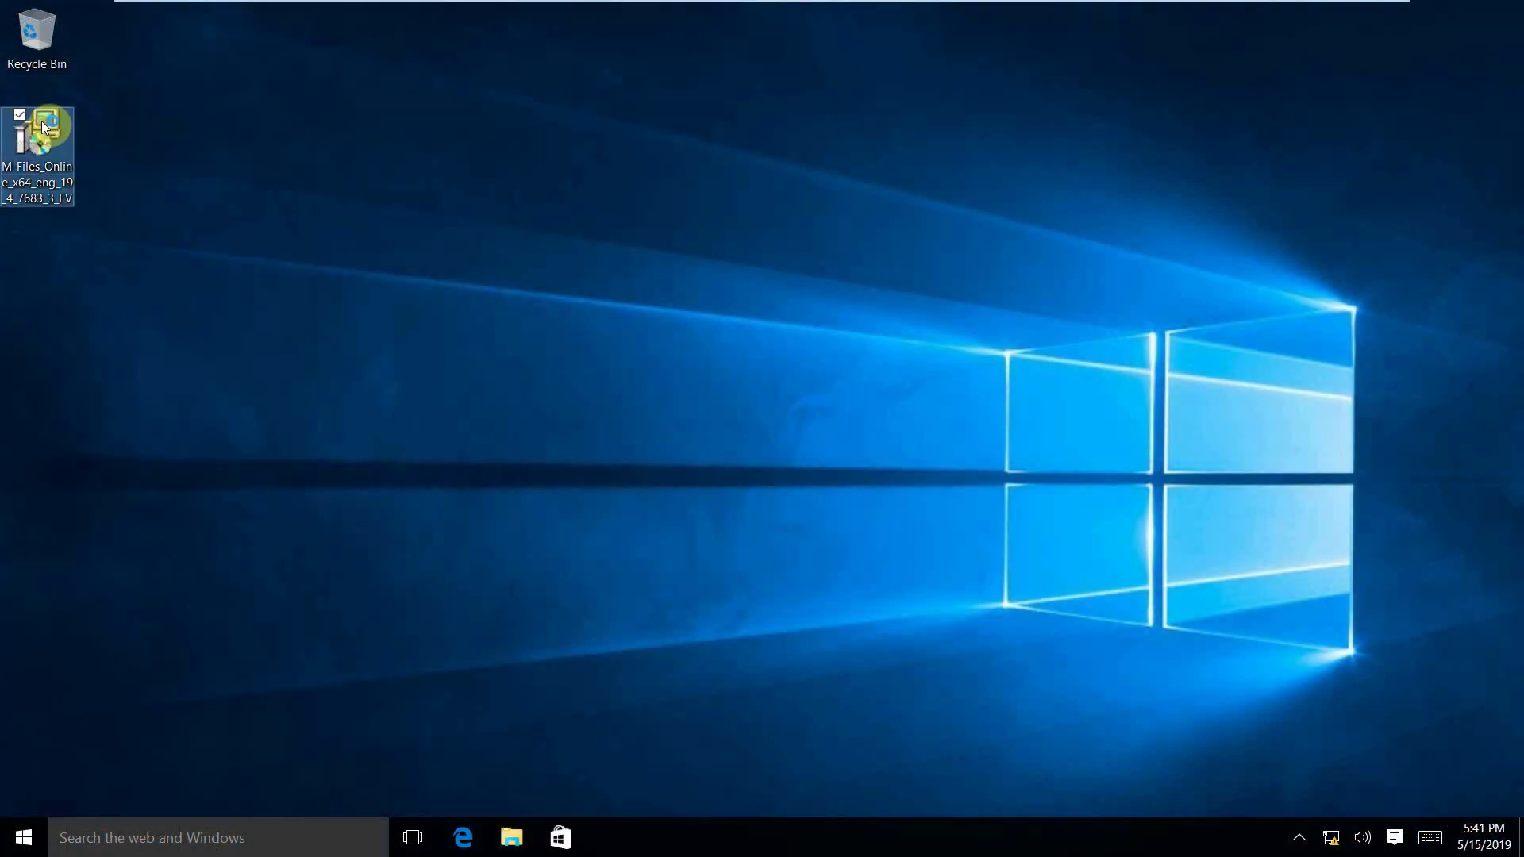
pyautogui.doubleClick(43, 127)
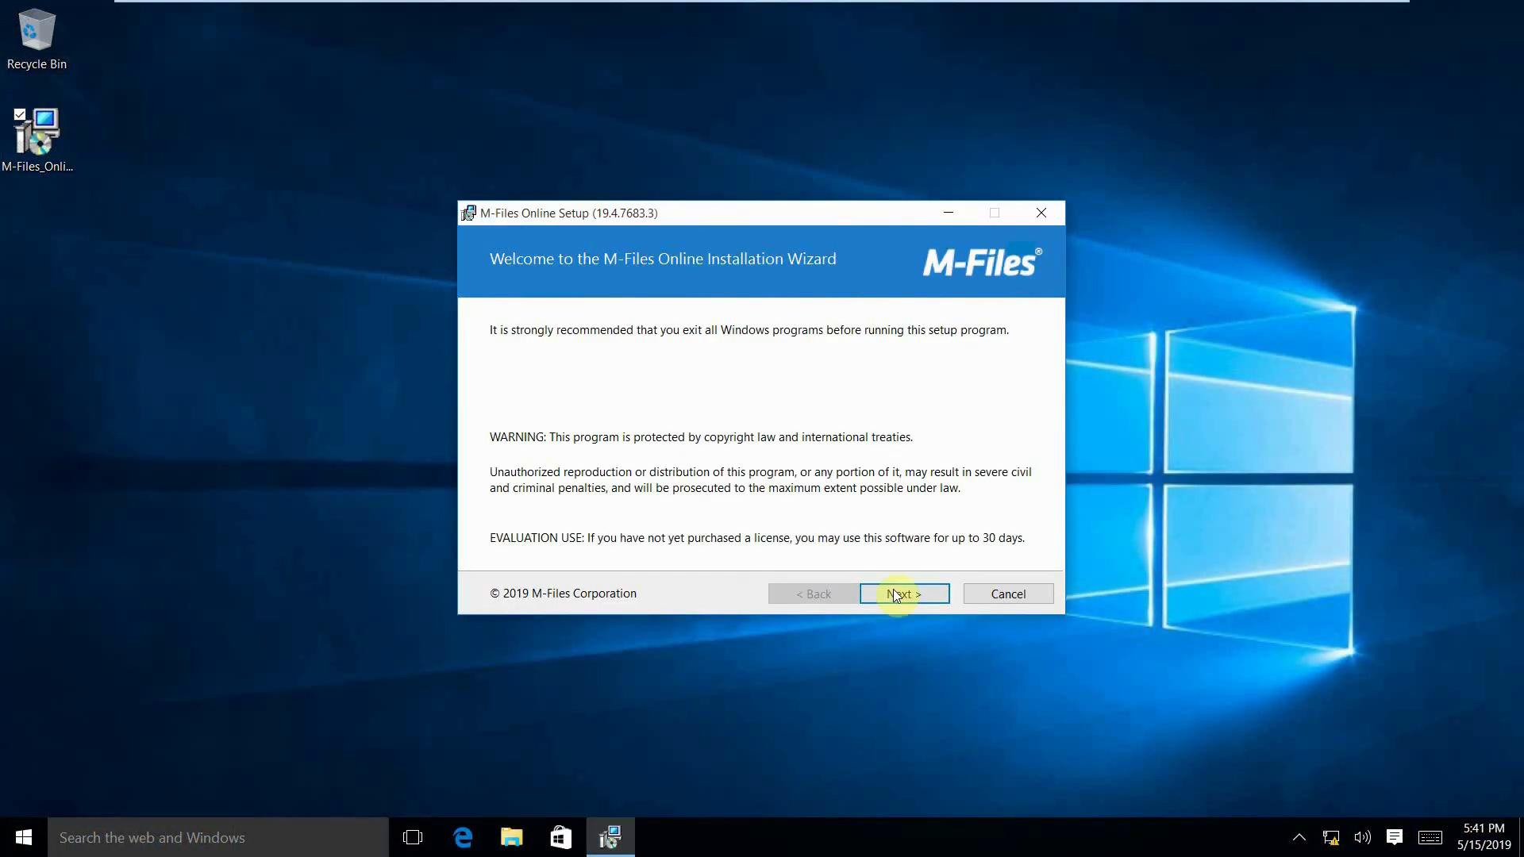
pyautogui.click(894, 594)
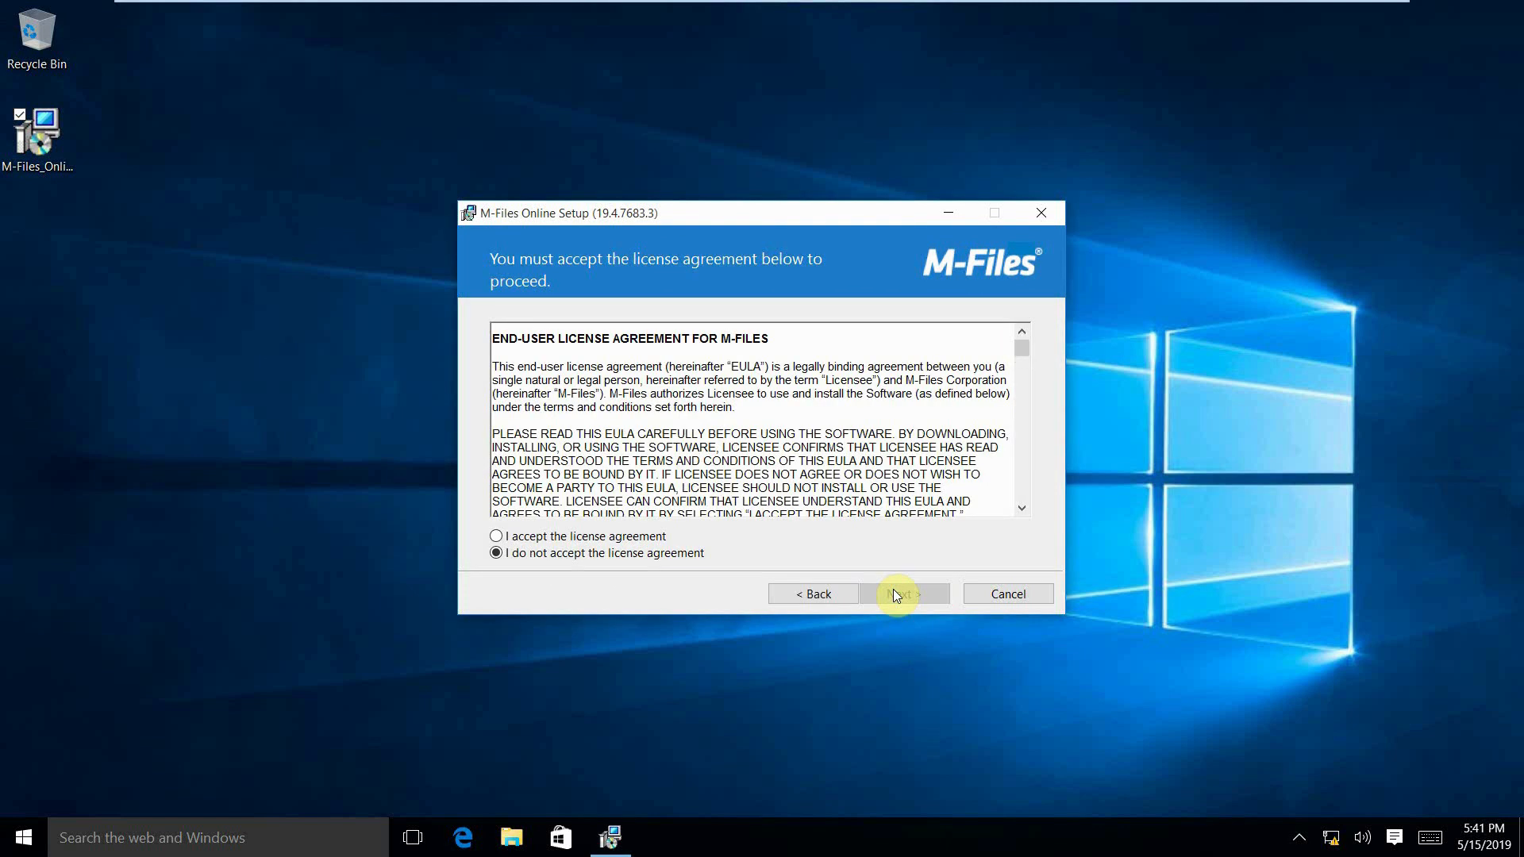
pyautogui.click(566, 539)
pyautogui.click(901, 595)
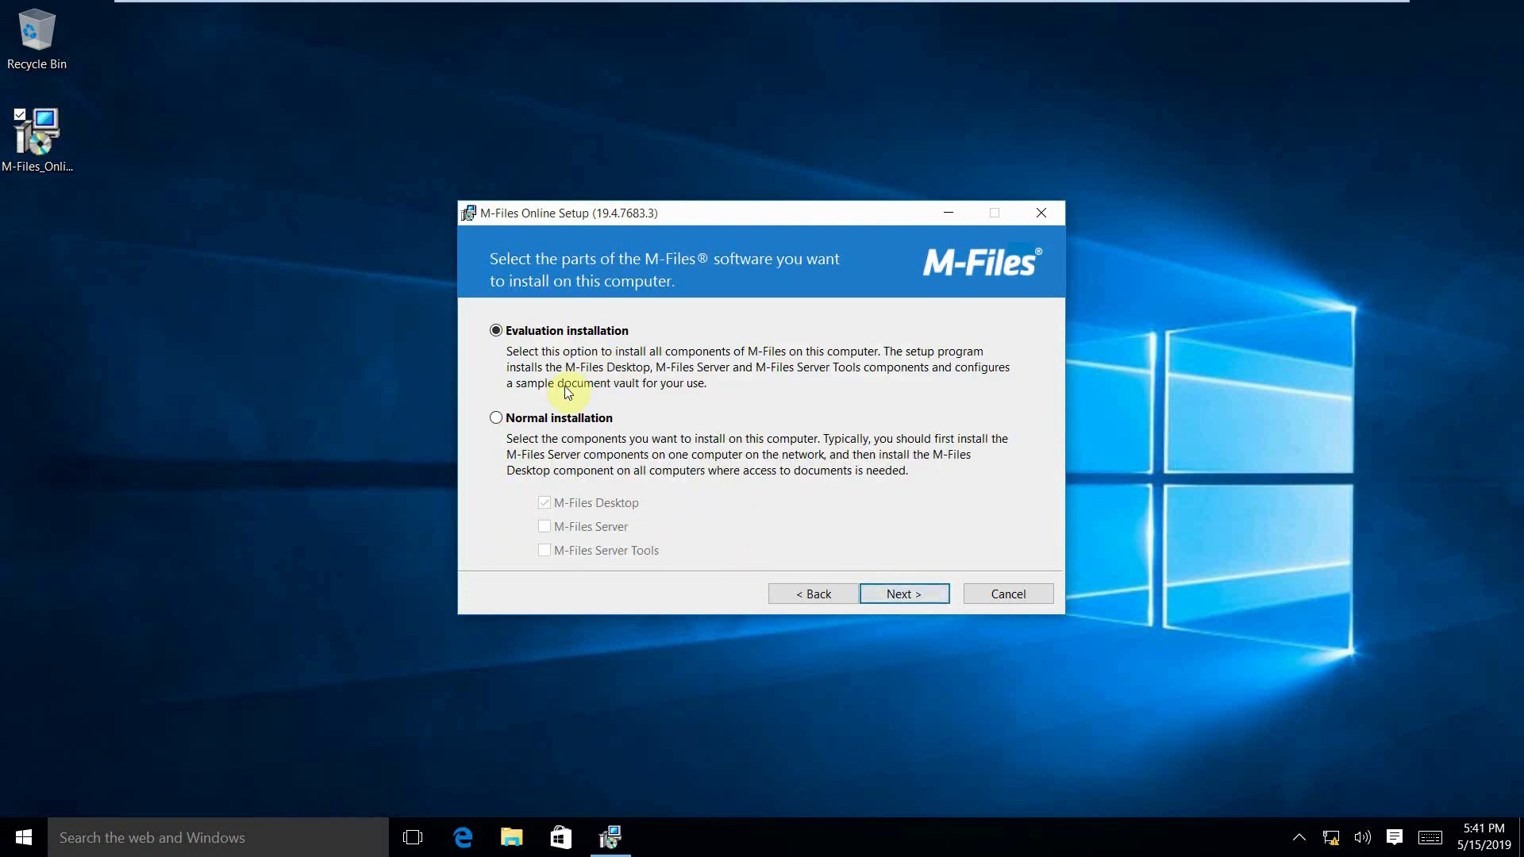
# - Choose a normal installation with only M-Files Desktop and install it into the default destination folder
pyautogui.click(496, 419)
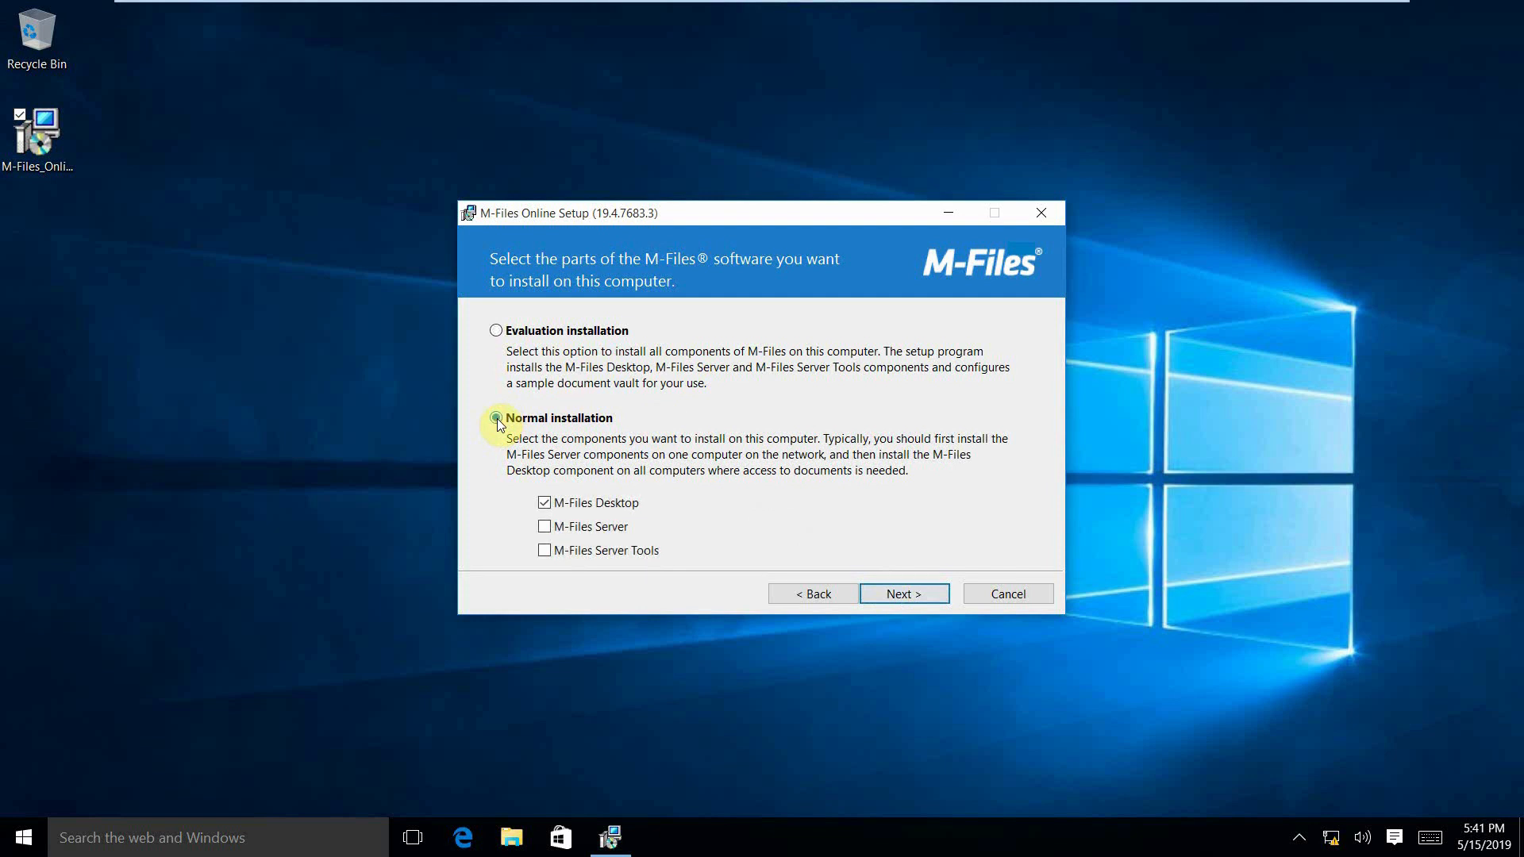
pyautogui.click(883, 594)
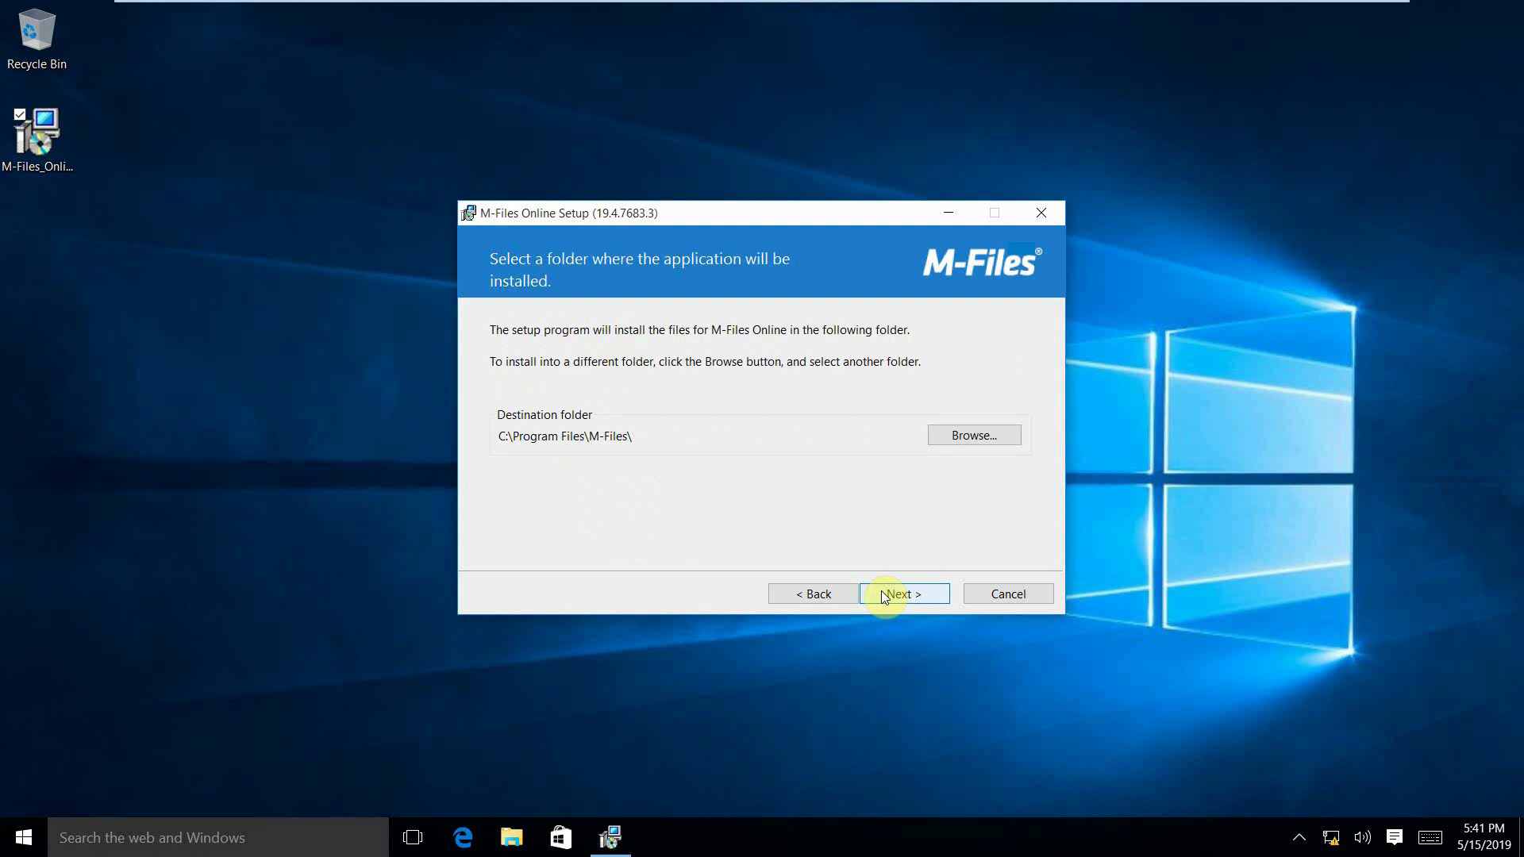
pyautogui.click(883, 595)
pyautogui.click(884, 595)
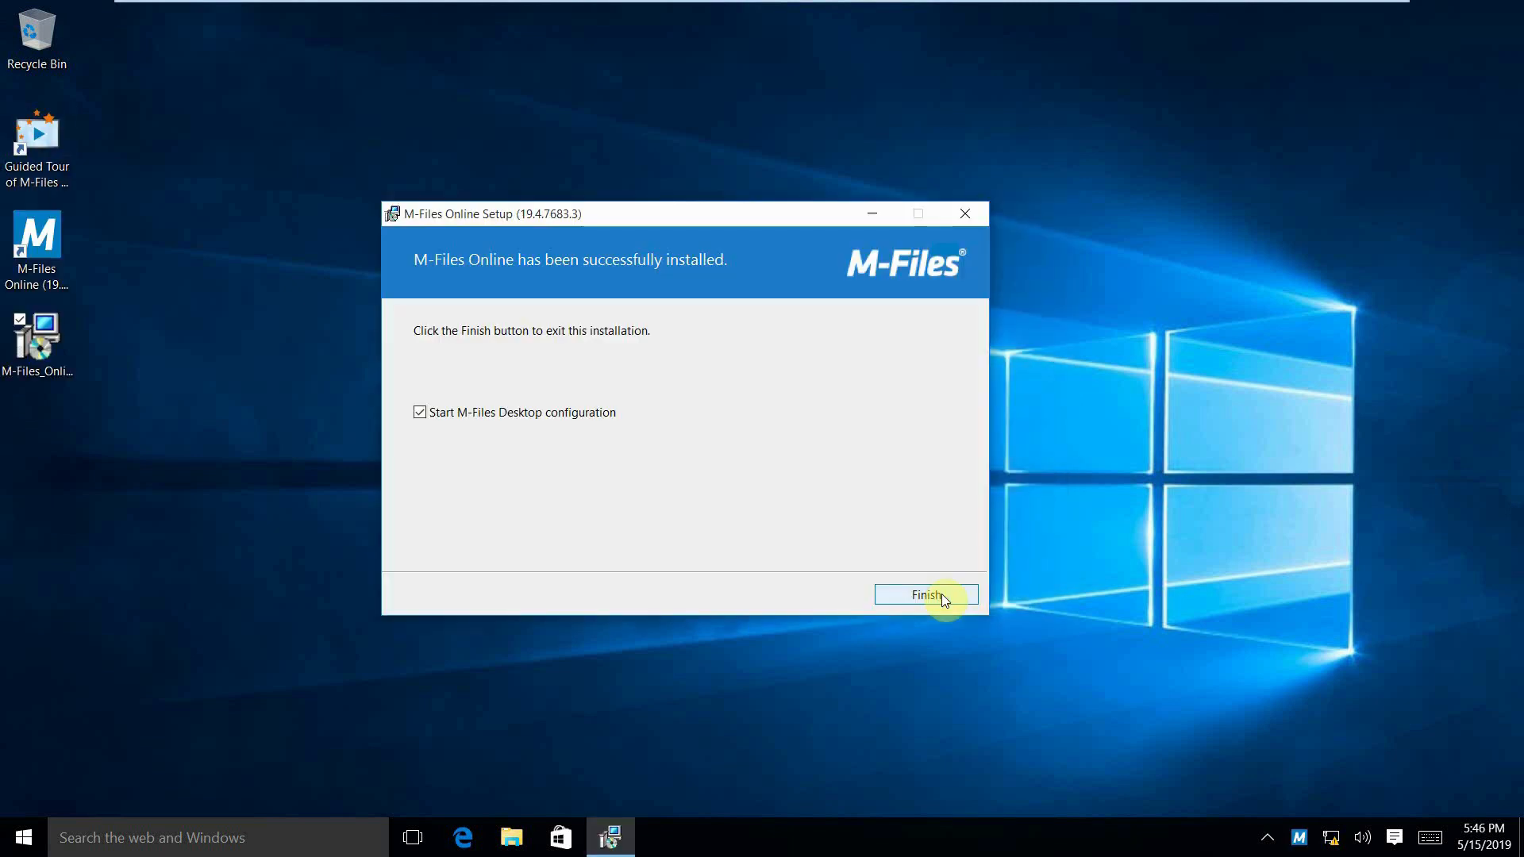
pyautogui.click(941, 593)
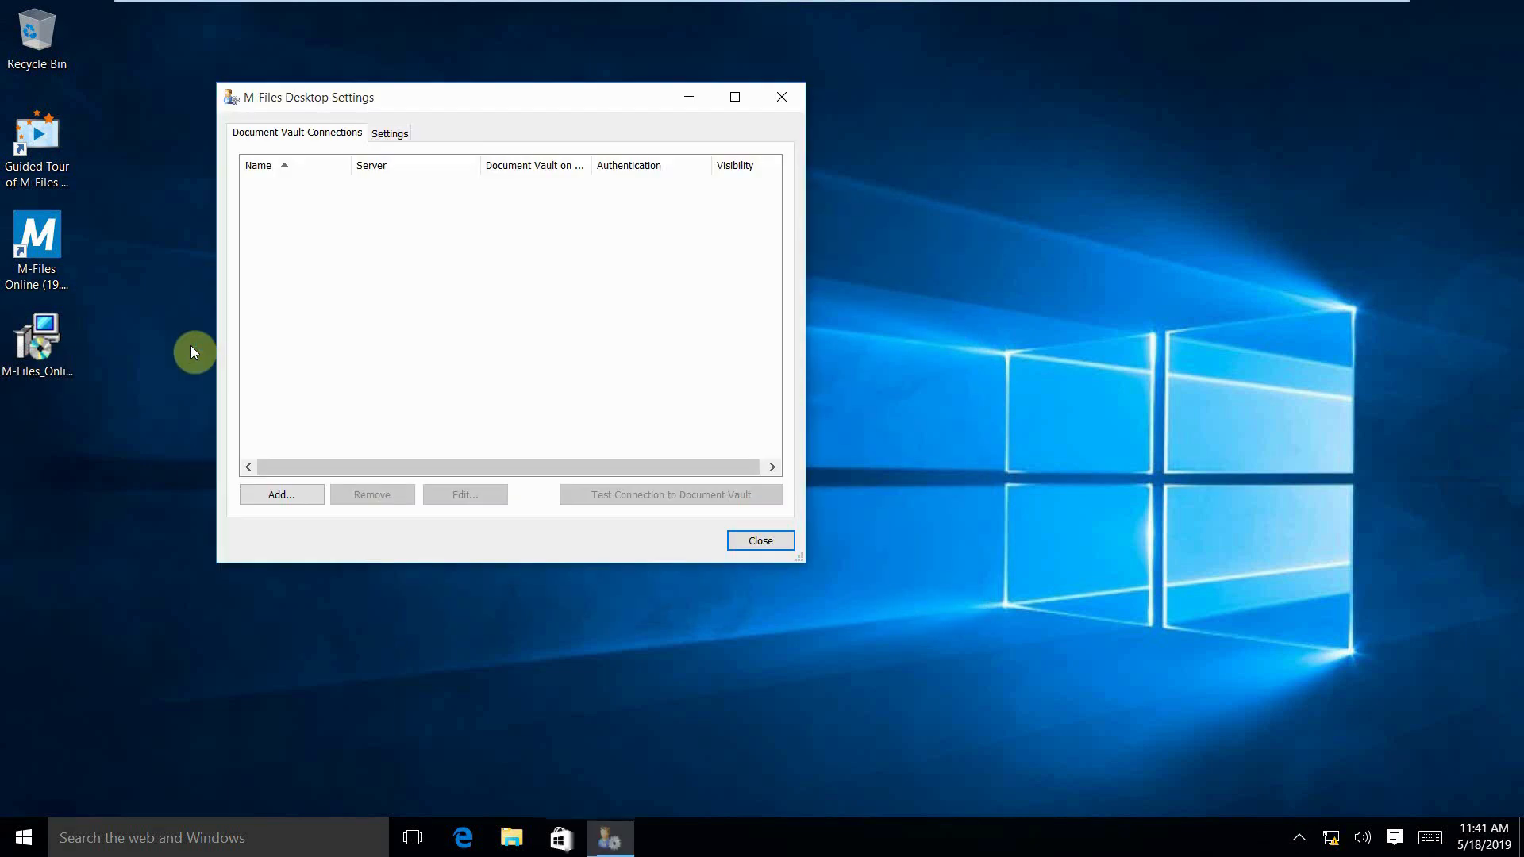
# - Add a document vault connection named Engineering to server 192.168.1.20 and test the server connection
pyautogui.click(279, 495)
pyautogui.write('En')
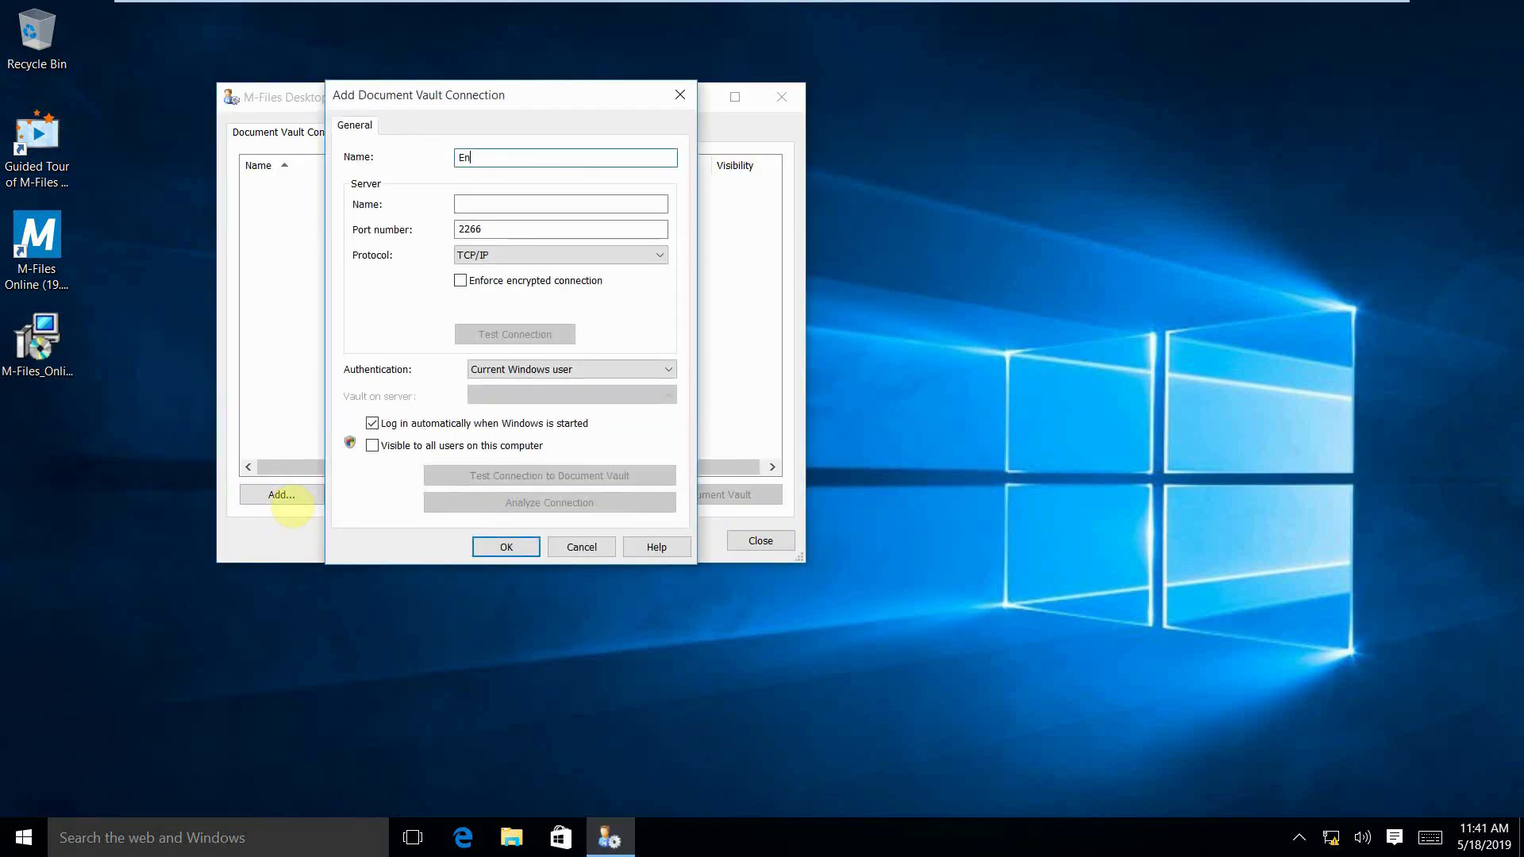
pyautogui.write('gineering')
pyautogui.press('Tab')
pyautogui.write('192.168.1.20')
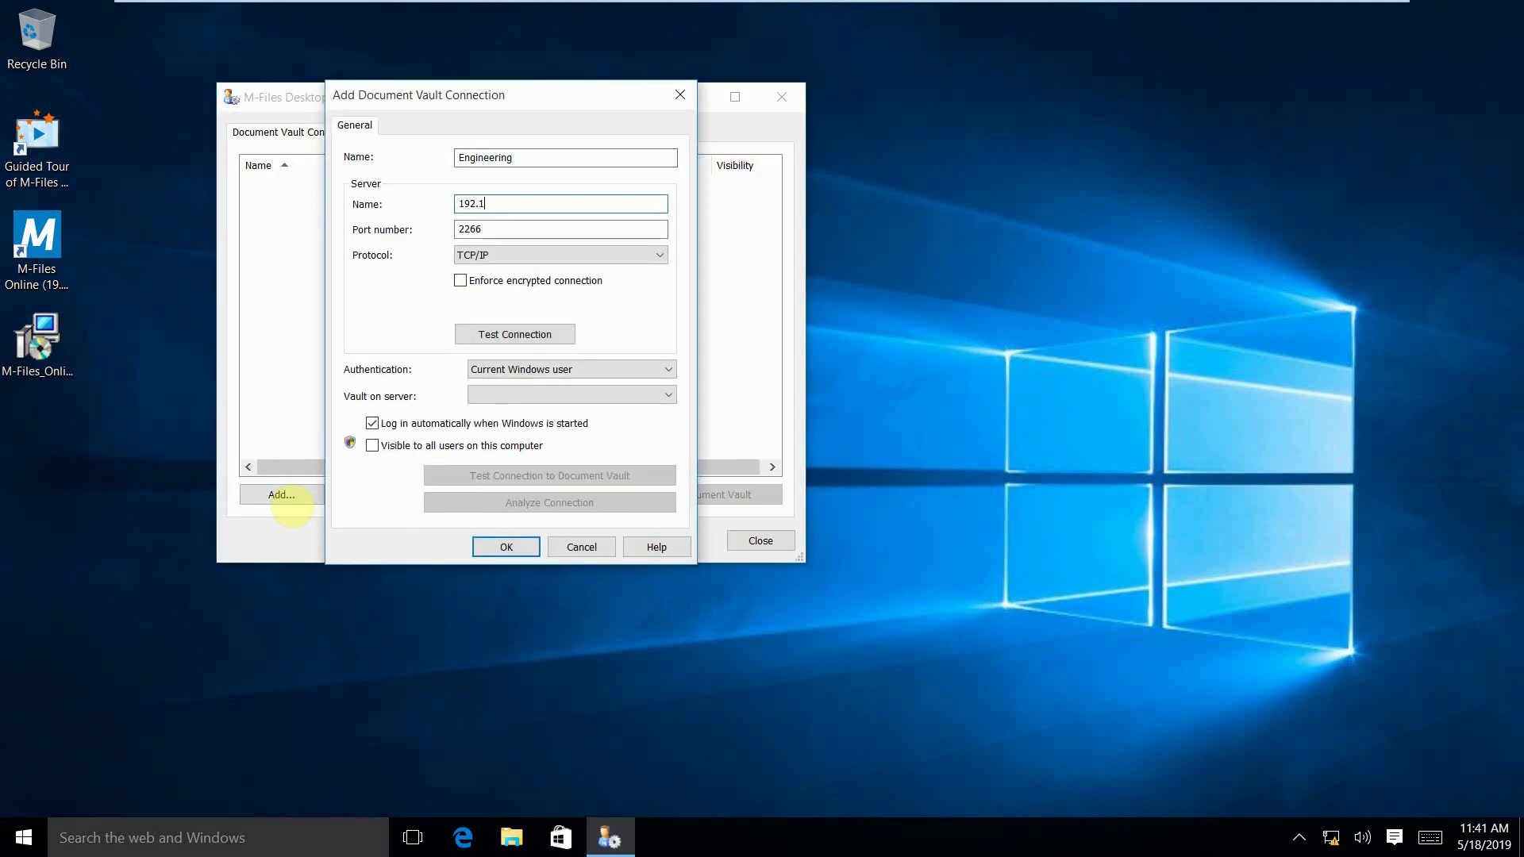
pyautogui.click(516, 334)
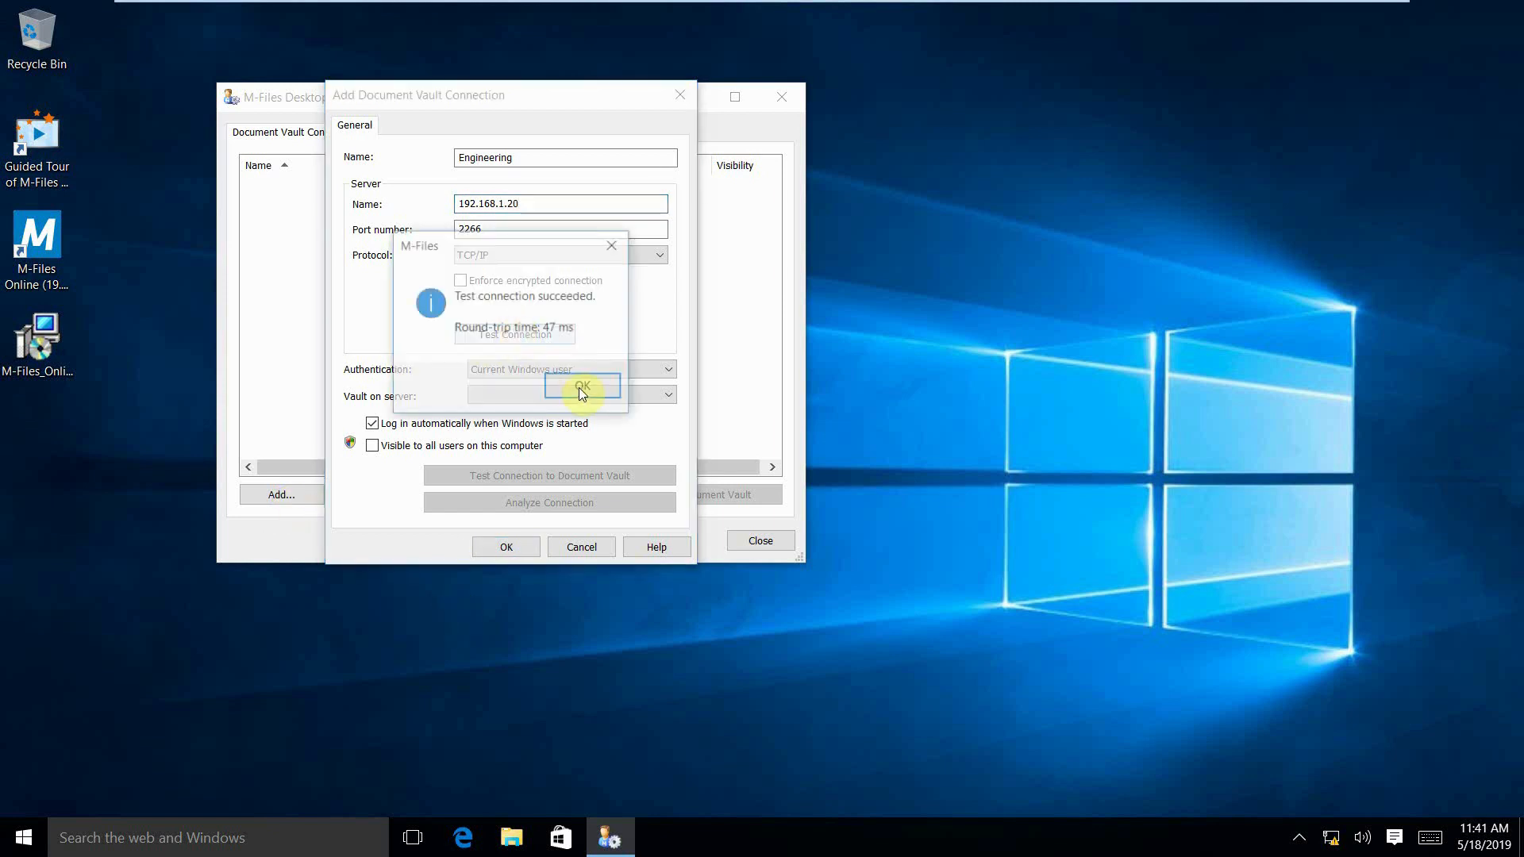
pyautogui.click(579, 388)
# - Authenticate as a specific Windows user, Administrator with the account password, and save the connection to the Engineering vault on the server
pyautogui.click(575, 369)
pyautogui.click(569, 395)
pyautogui.click(542, 358)
pyautogui.write('••••••')
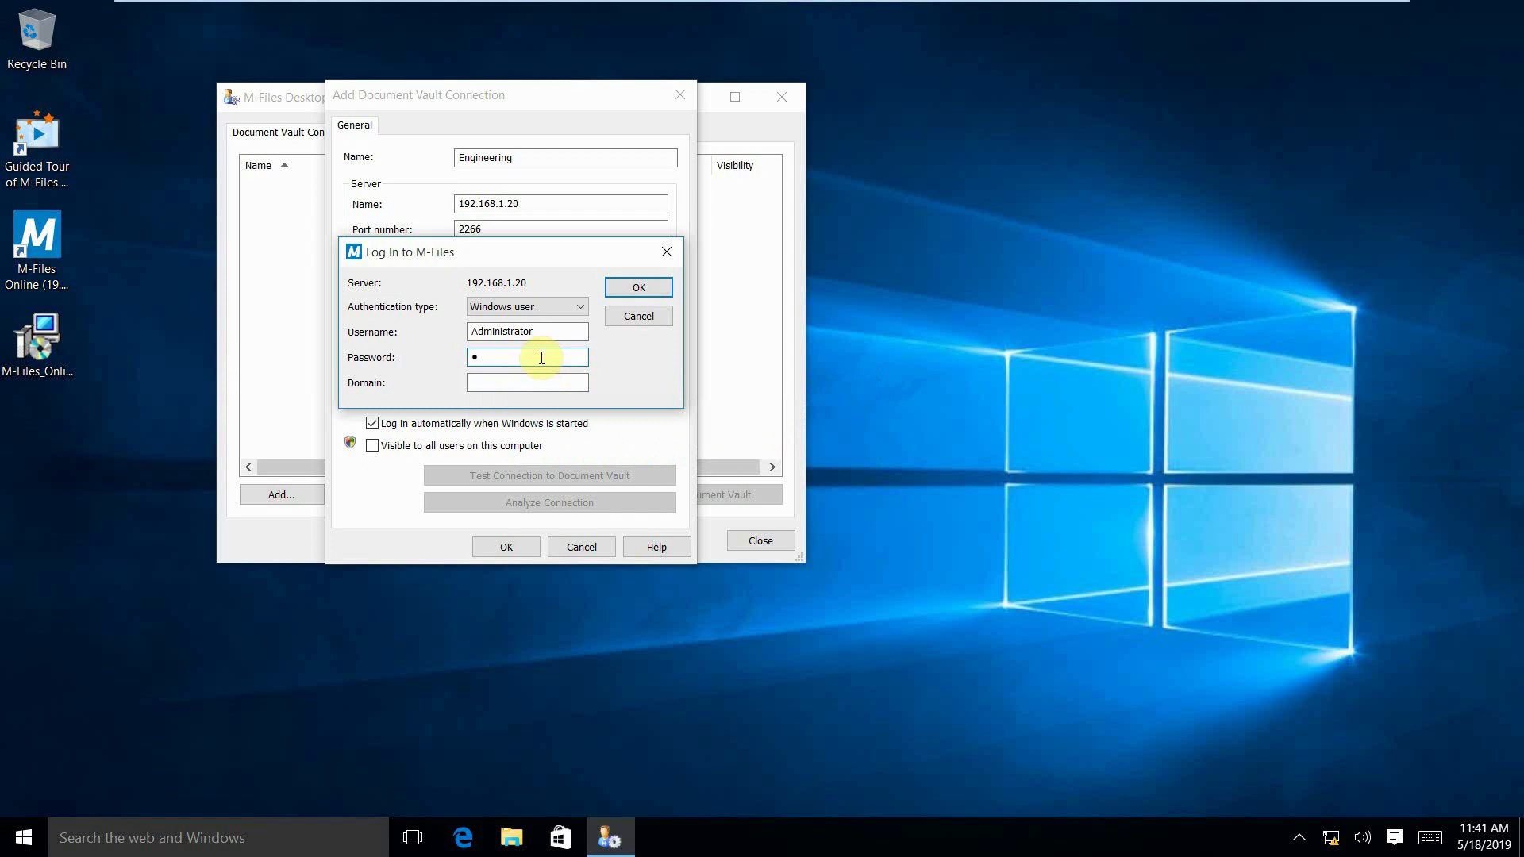
pyautogui.write('••')
pyautogui.press('Return')
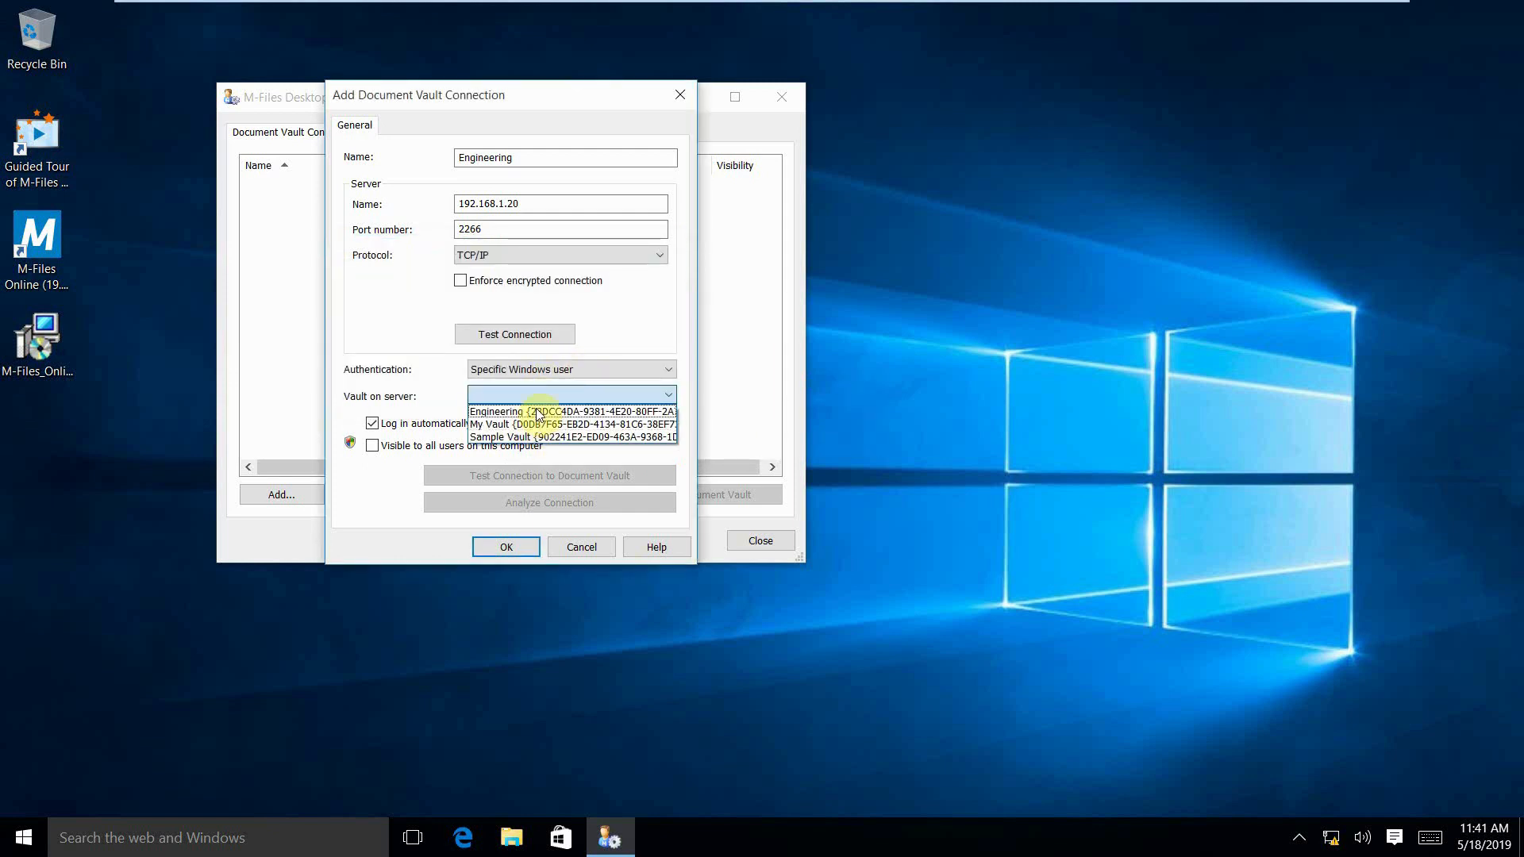
pyautogui.click(539, 412)
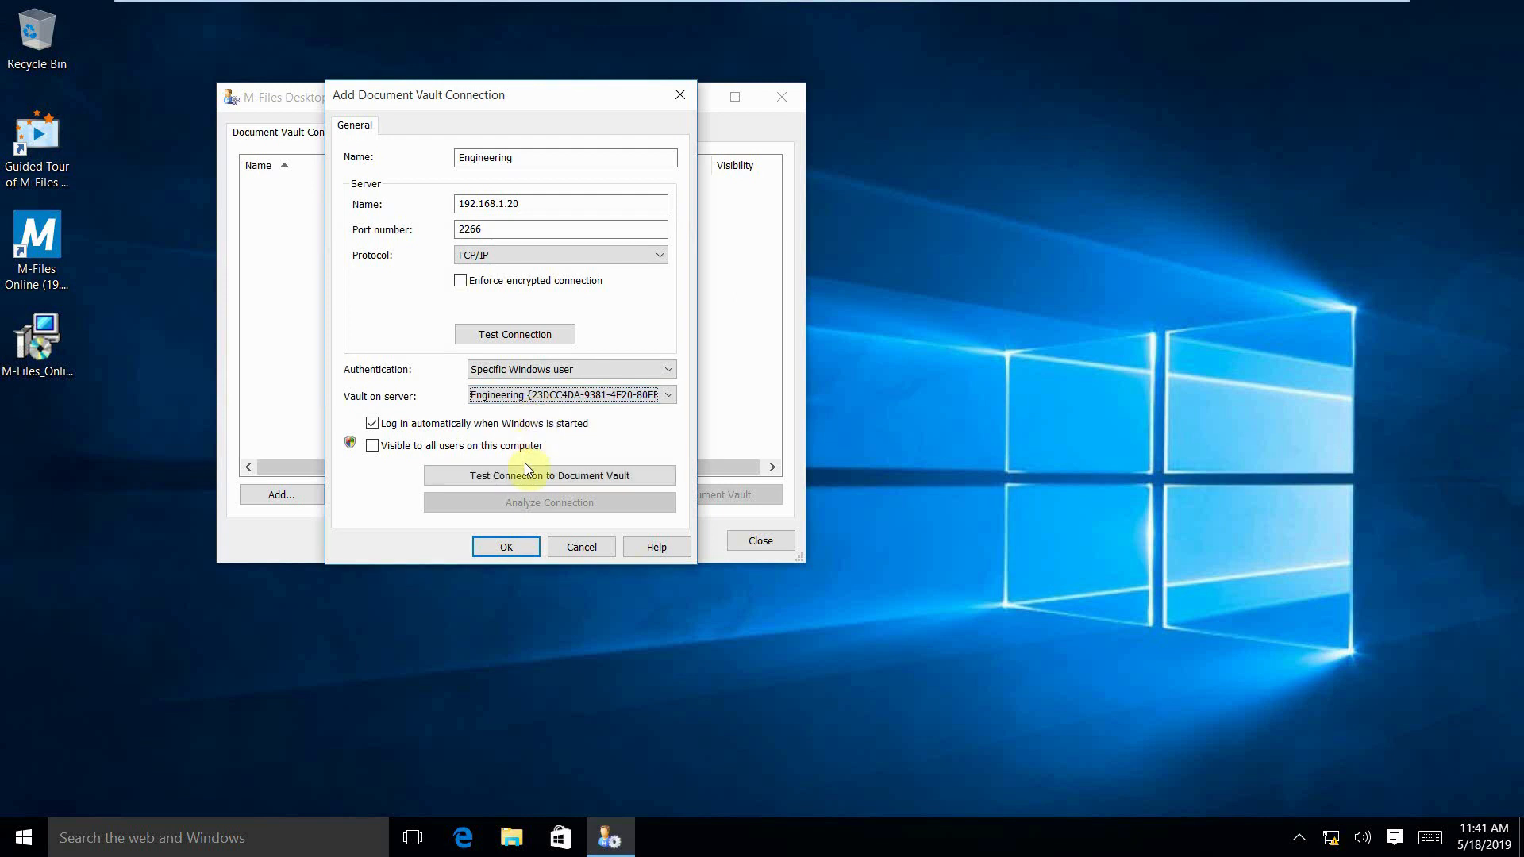
pyautogui.click(507, 548)
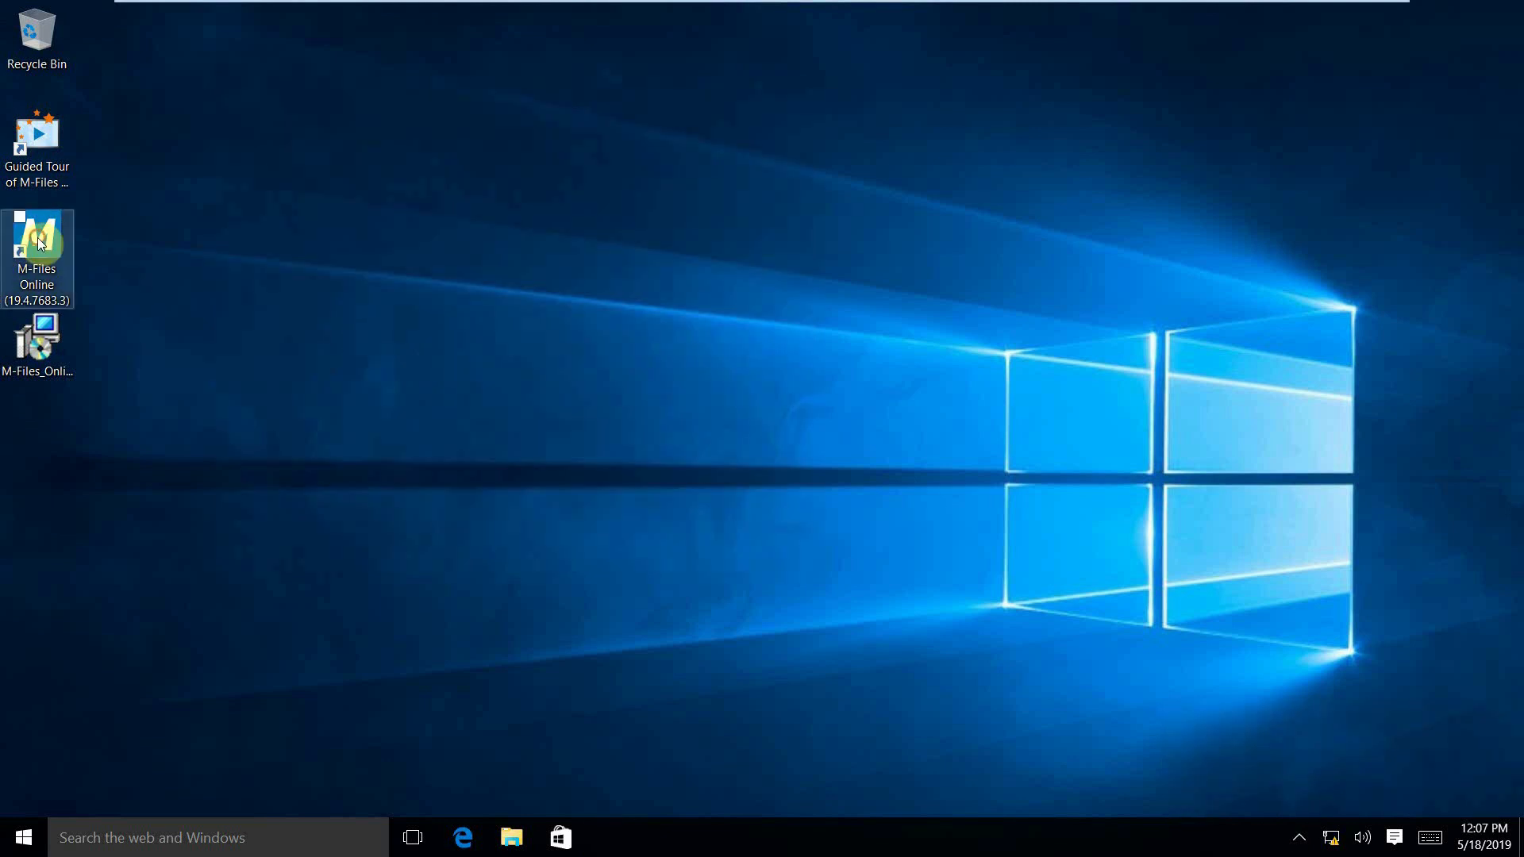
# - Open M-Files Online from its desktop shortcut on the client computer
pyautogui.click(38, 241)
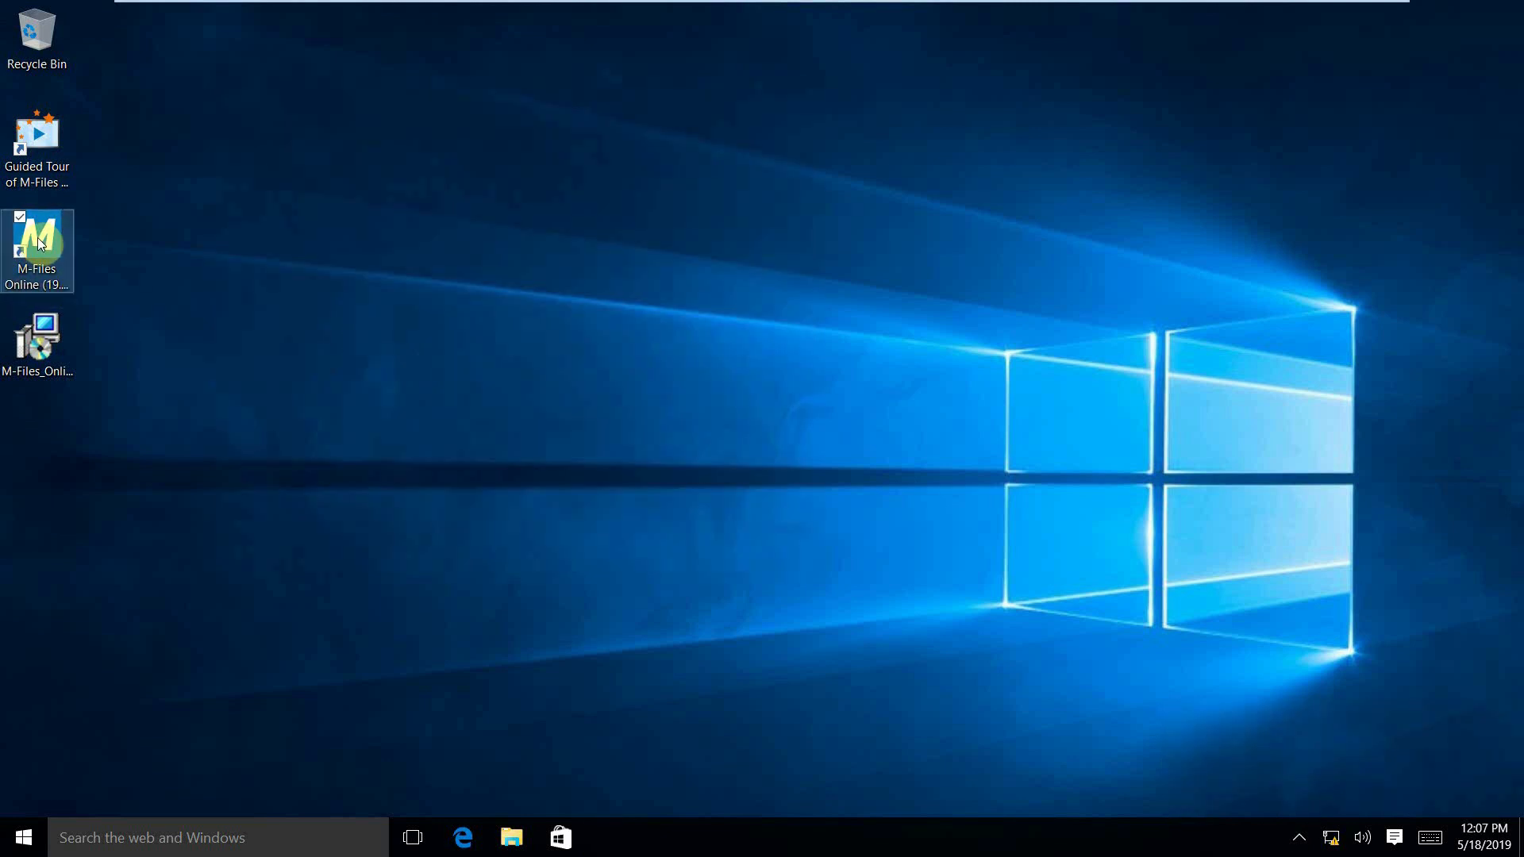